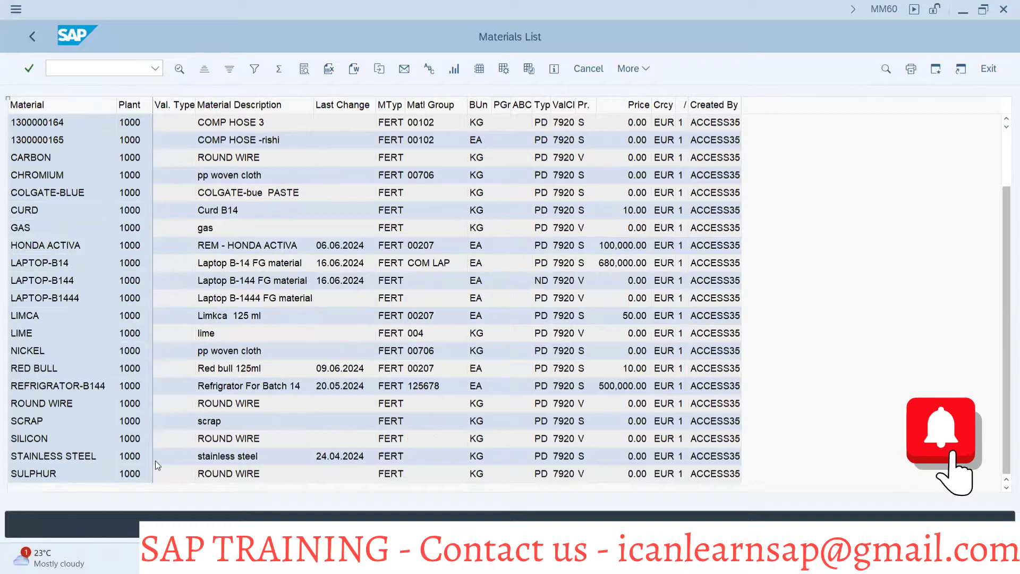
{"action": "scroll", "coordinate": [156, 460], "scroll_direction": "up", "scroll_amount": 2}
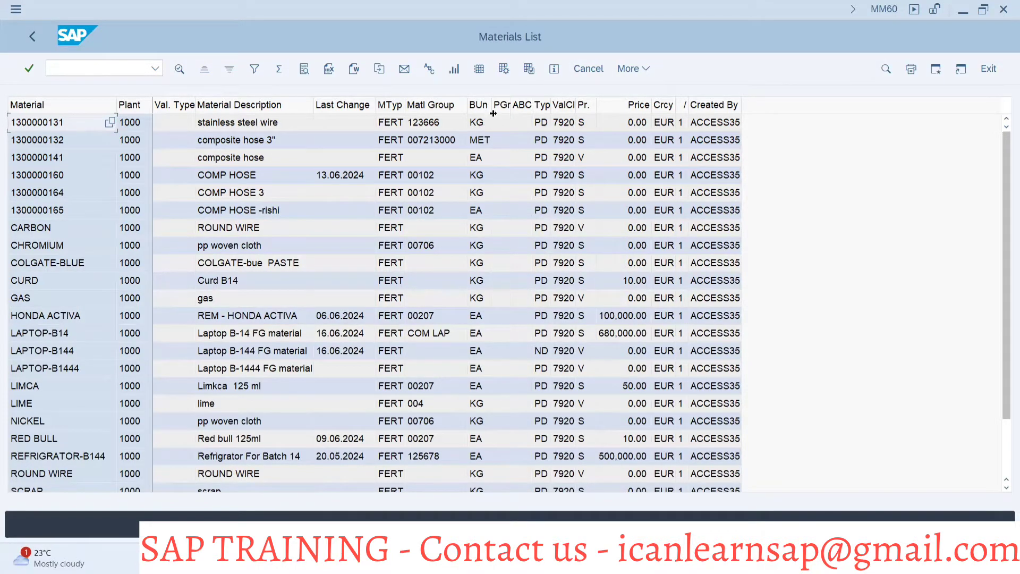
{"action": "key", "text": "F10"}
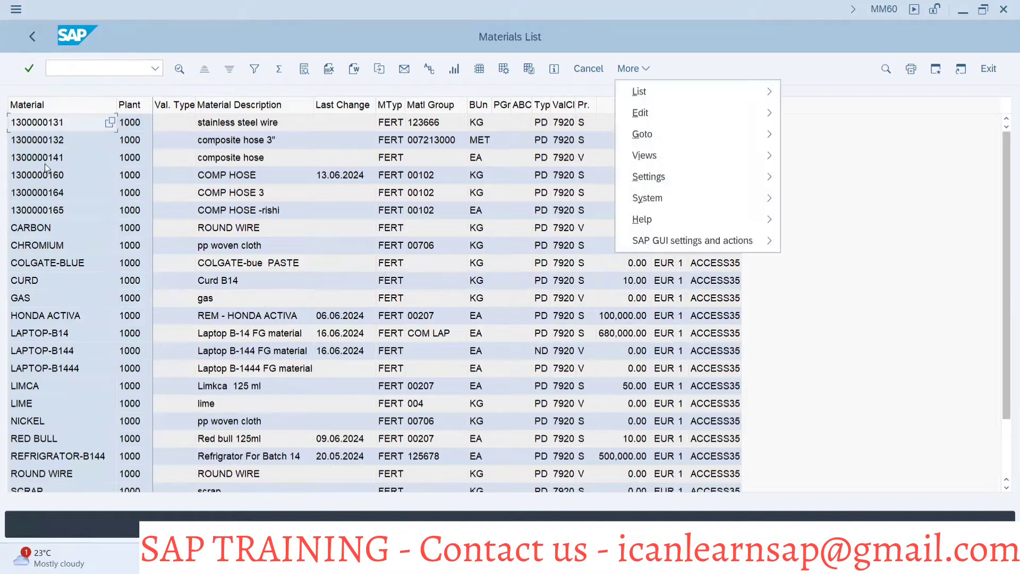
{"action": "key", "text": "Escape"}
Start transaction MM02 from the material deletion-flag session and open material LAPTOP-B14 for change
{"action": "key", "text": "alt+Tab"}
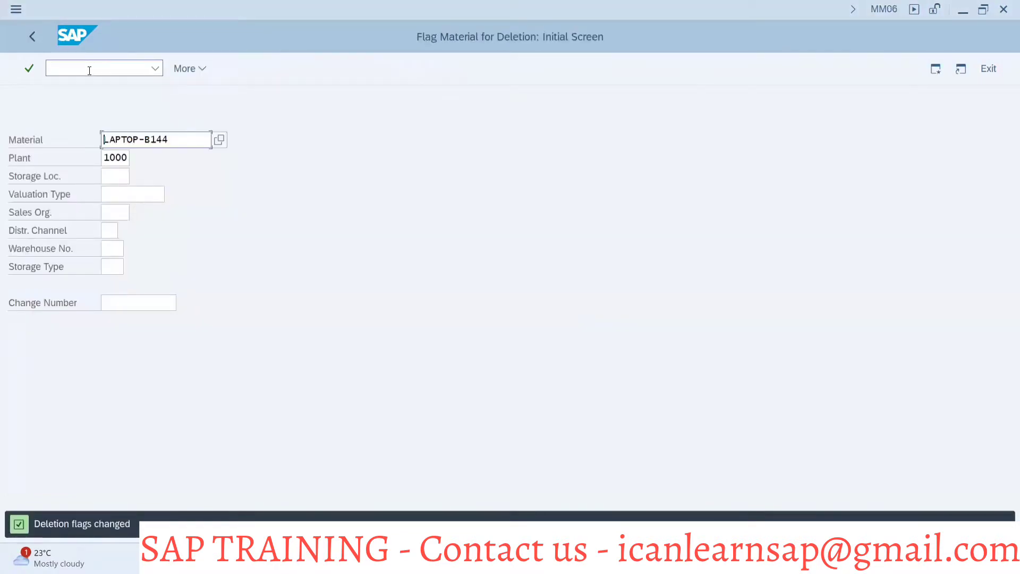
{"action": "left_click", "coordinate": [72, 73]}
{"action": "type", "text": "/"}
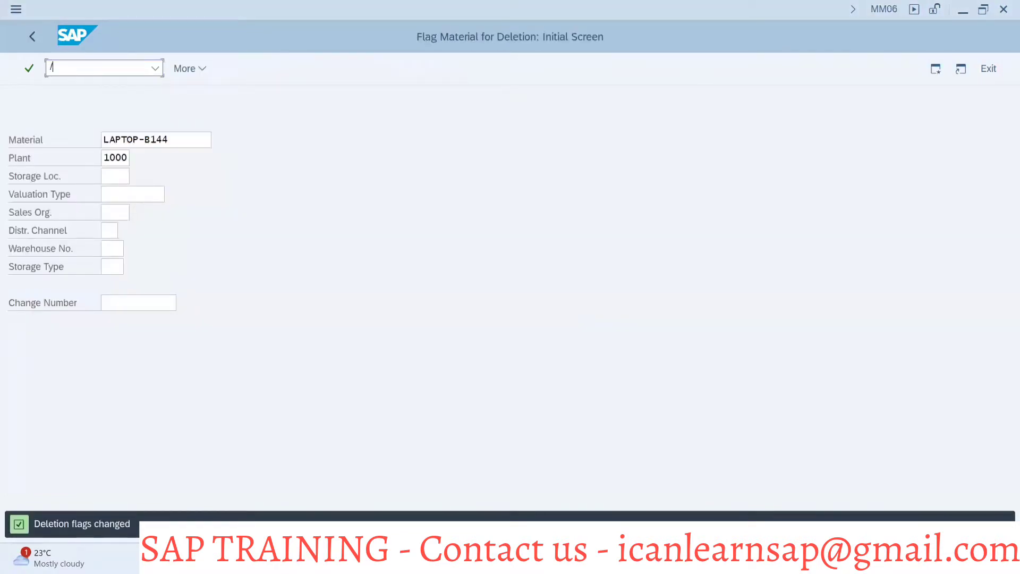
{"action": "type", "text": "nmm02"}
{"action": "key", "text": "Return"}
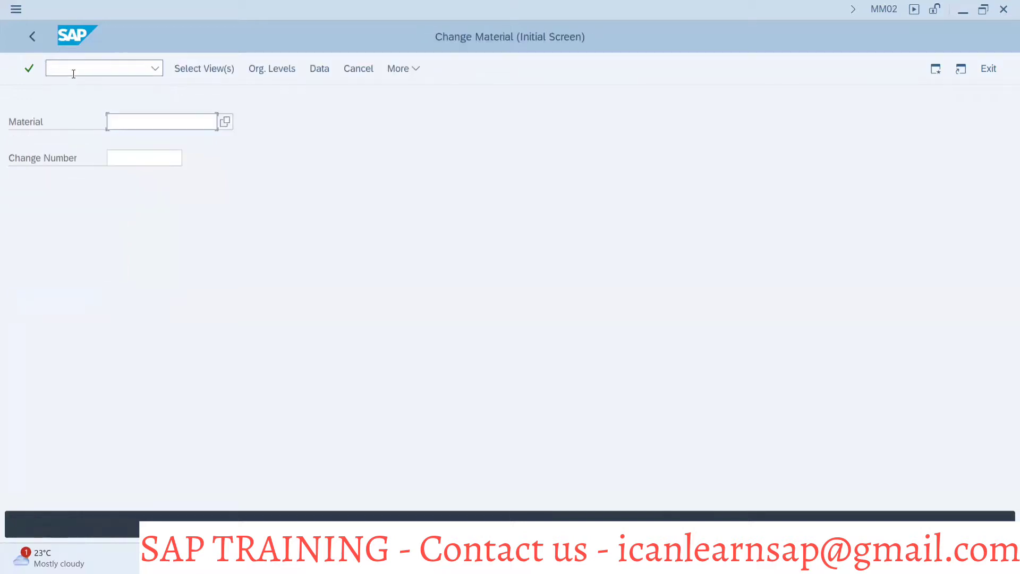
{"action": "left_click", "coordinate": [122, 122]}
{"action": "left_click", "coordinate": [144, 146]}
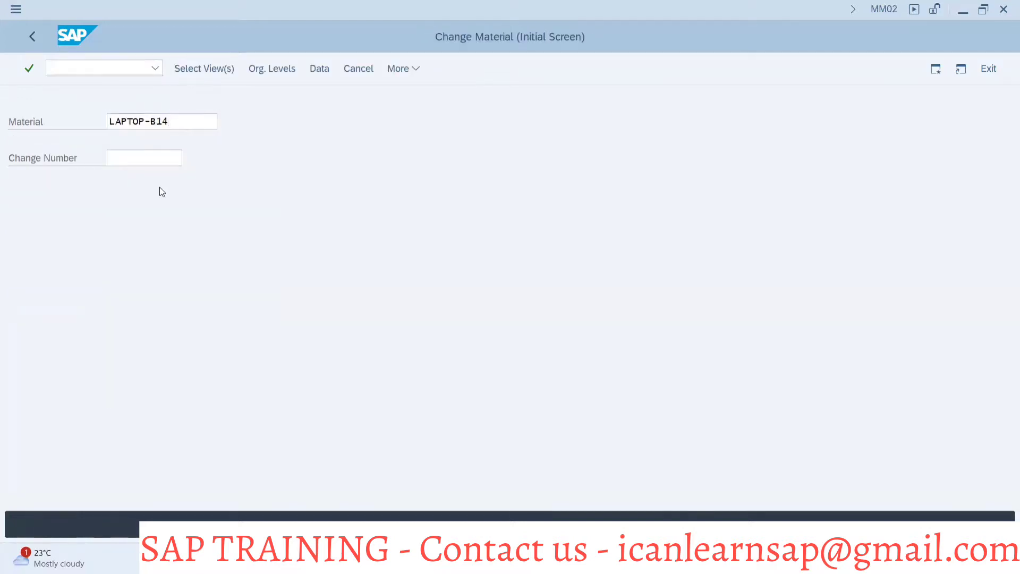
{"action": "key", "text": "Return"}
{"action": "key", "text": "Return"}
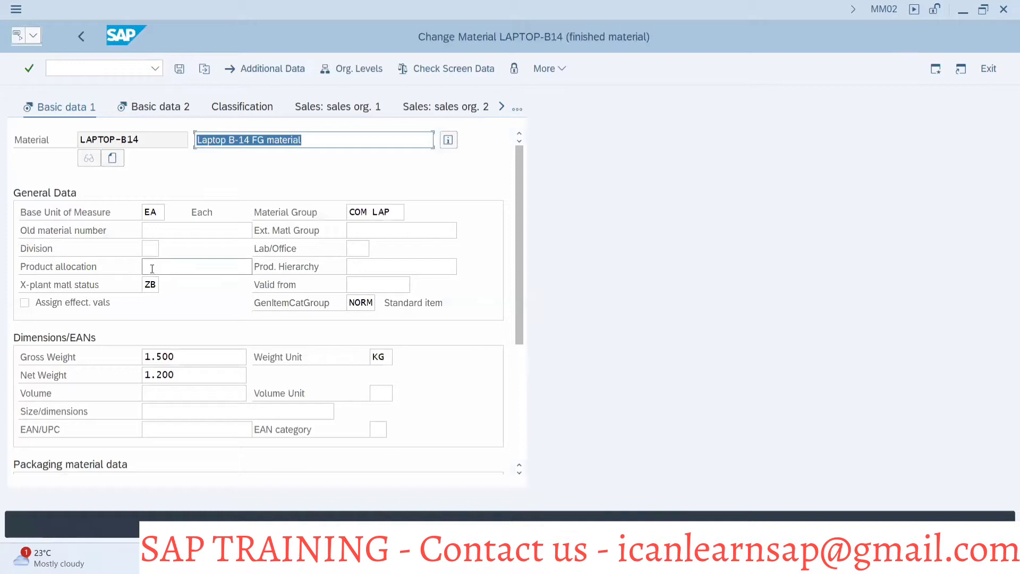
Clear the X-plant material status of LAPTOP-B14 and go to its MRP 1 view
{"action": "left_click", "coordinate": [153, 285]}
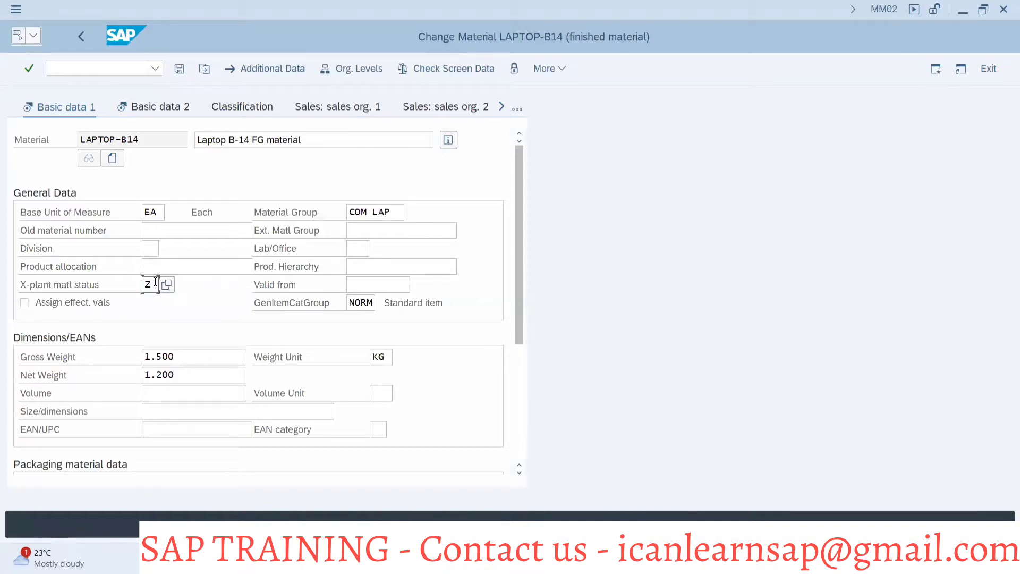
{"action": "key", "text": "BackSpace"}
{"action": "left_click", "coordinate": [516, 108]}
{"action": "left_click", "coordinate": [541, 236]}
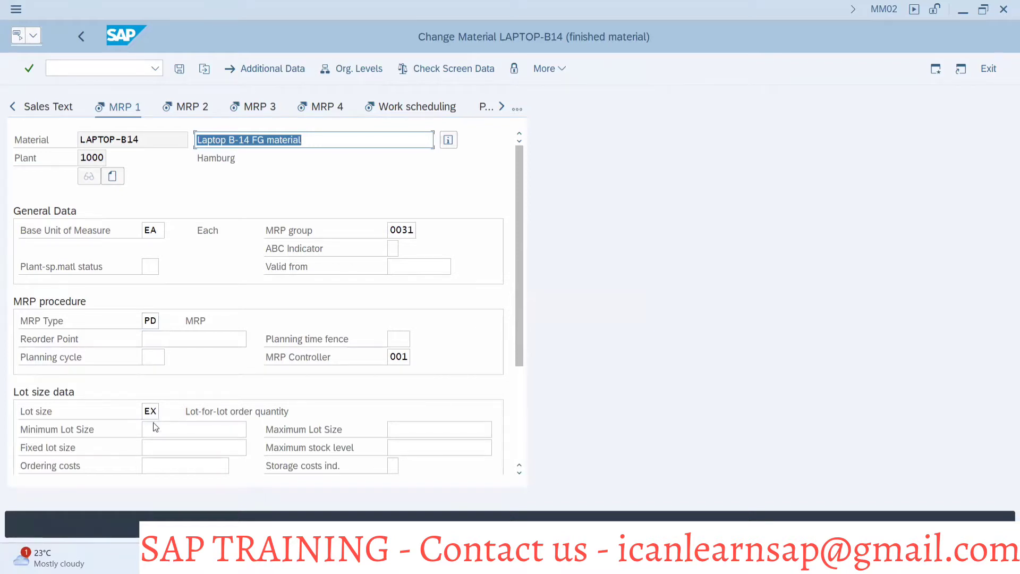
Set the safety stock of LAPTOP-B14 to 500 in the MRP 2 view
{"action": "left_click", "coordinate": [200, 108]}
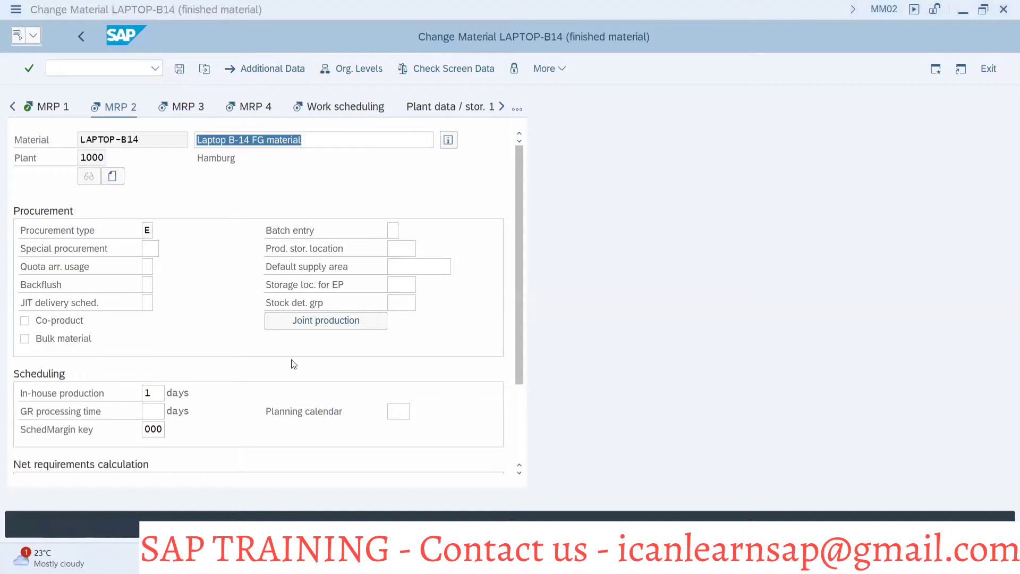
{"action": "scroll", "coordinate": [225, 379], "scroll_direction": "down", "scroll_amount": 3}
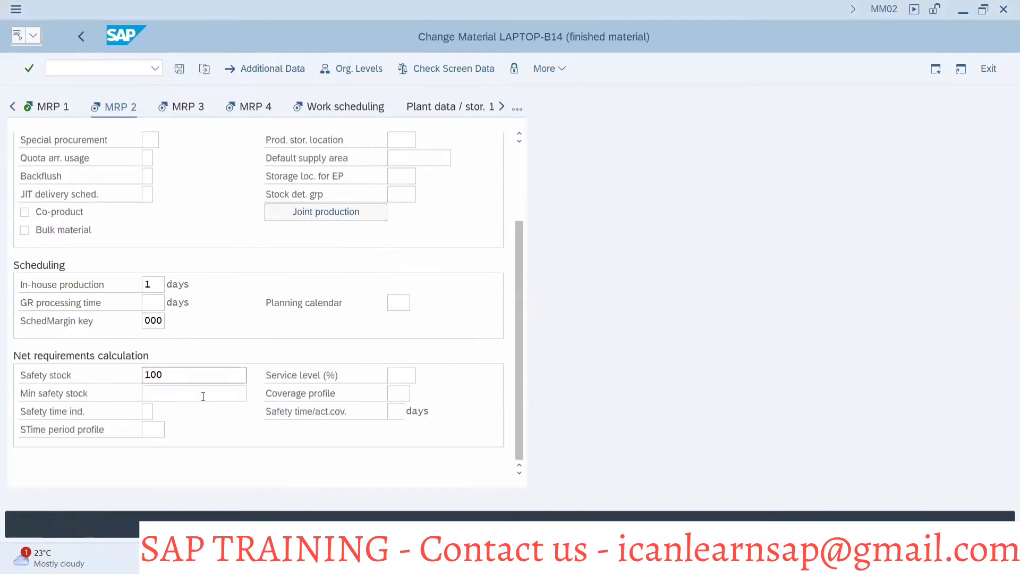
{"action": "left_click", "coordinate": [188, 377]}
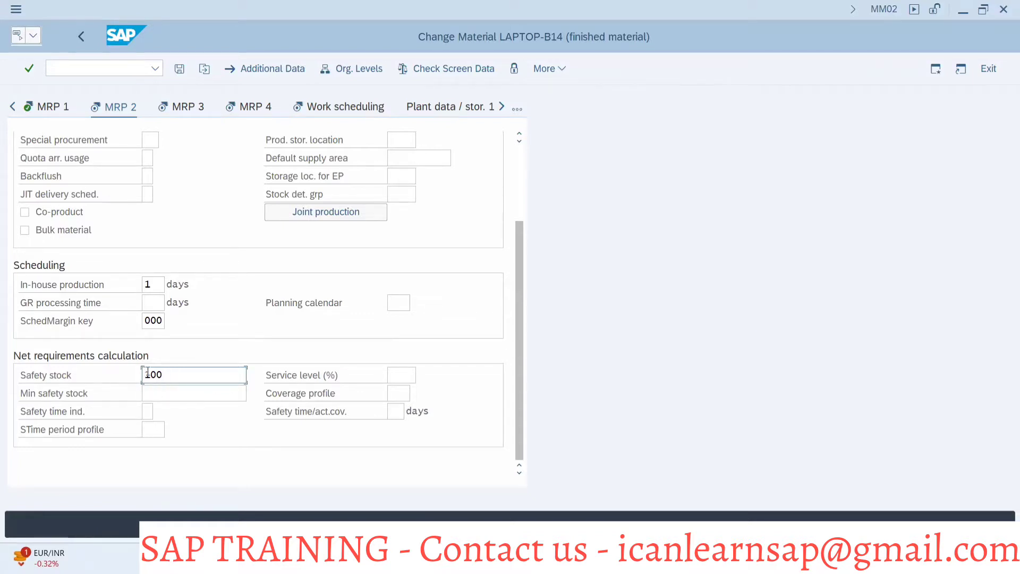
{"action": "key", "text": "BackSpace"}
{"action": "key", "text": "BackSpace"}
{"action": "key", "text": "BackSpace"}
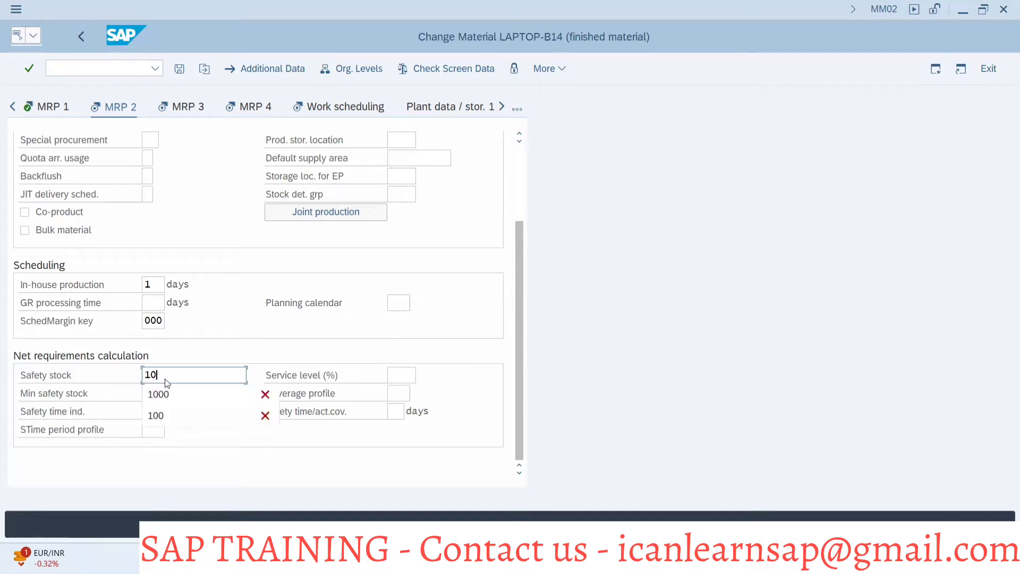
{"action": "type", "text": "500"}
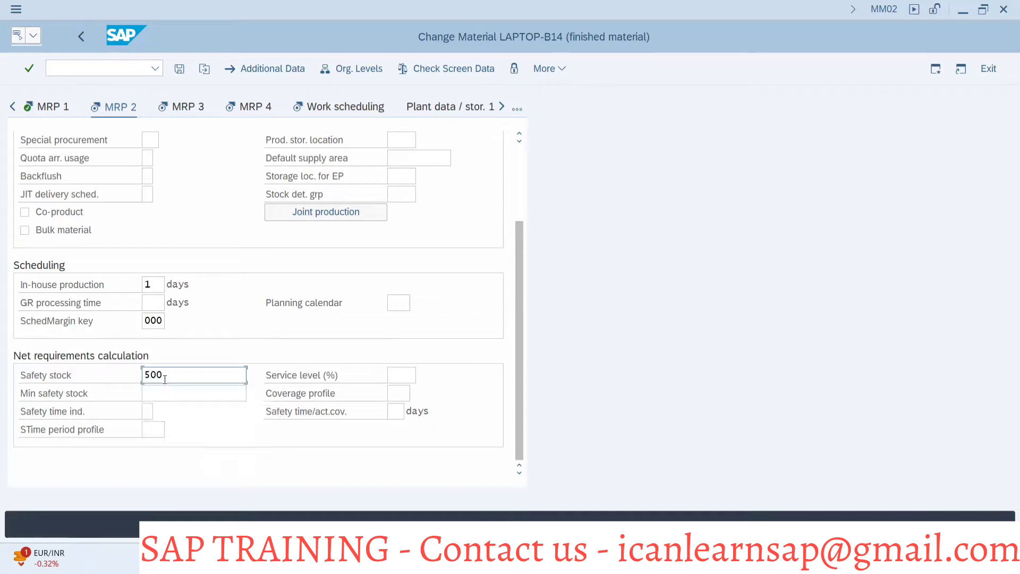
Review the finished materials in the Materials List session and save the changes to material LAPTOP-B14
{"action": "key", "text": "alt+Tab"}
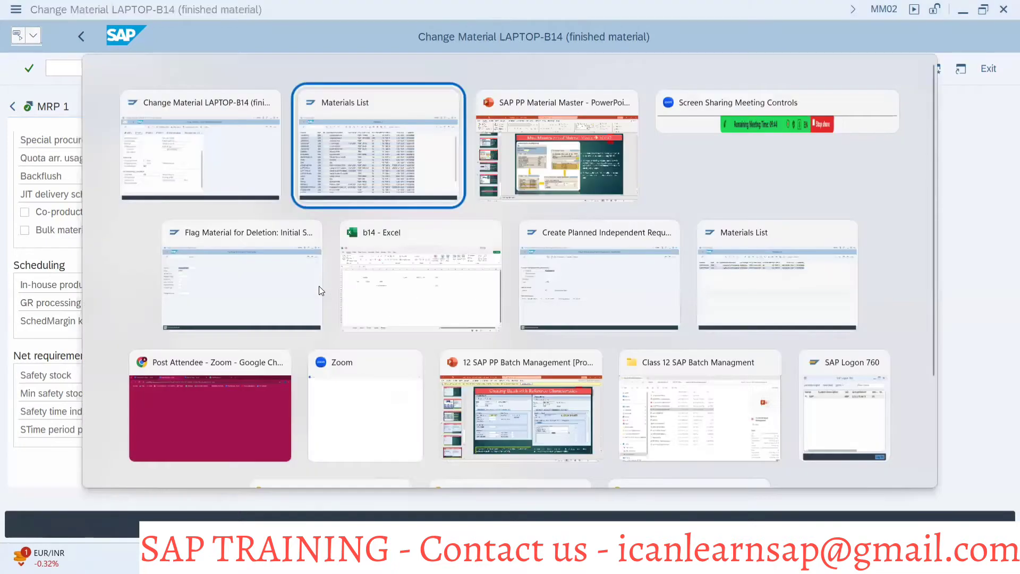
{"action": "scroll", "coordinate": [178, 179], "scroll_direction": "down", "scroll_amount": 2}
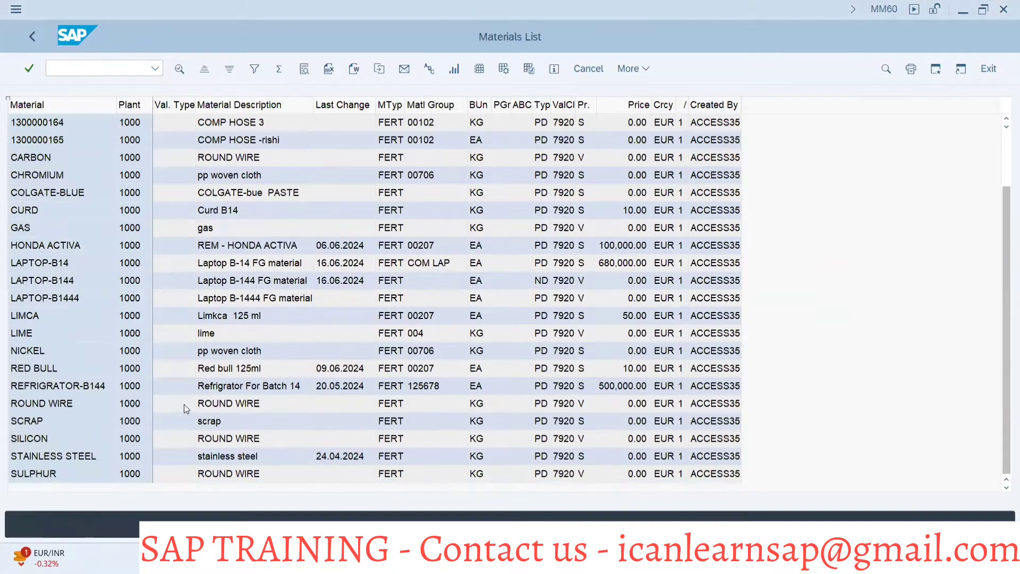
{"action": "scroll", "coordinate": [184, 403], "scroll_direction": "up", "scroll_amount": 2}
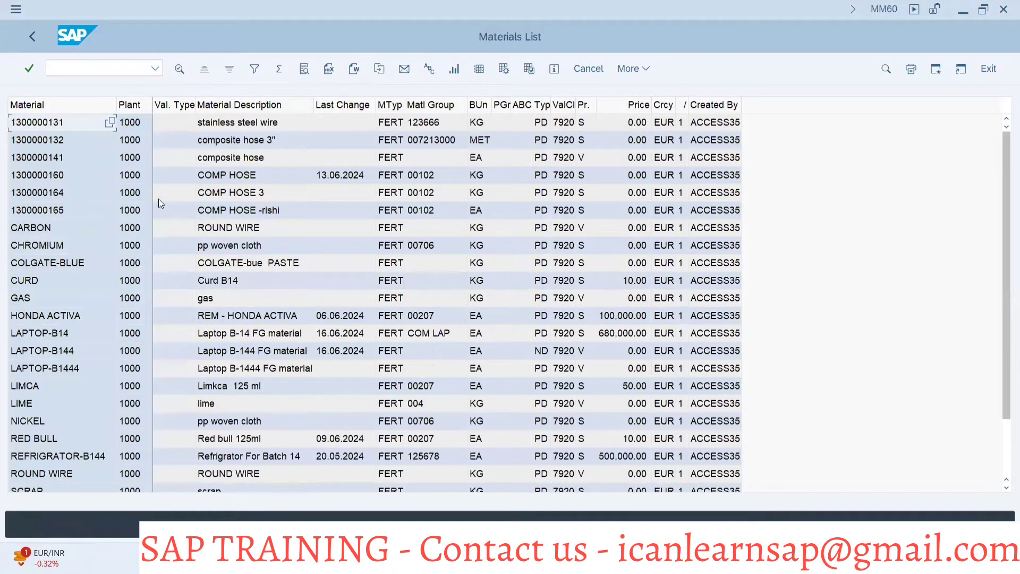
{"action": "key", "text": "alt+Tab"}
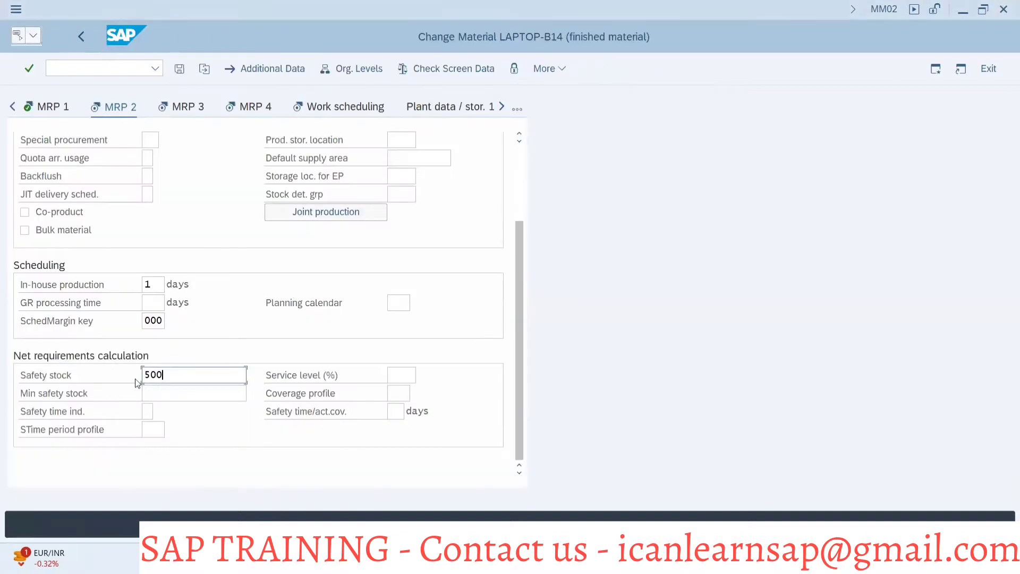
{"action": "key", "text": "alt+Tab"}
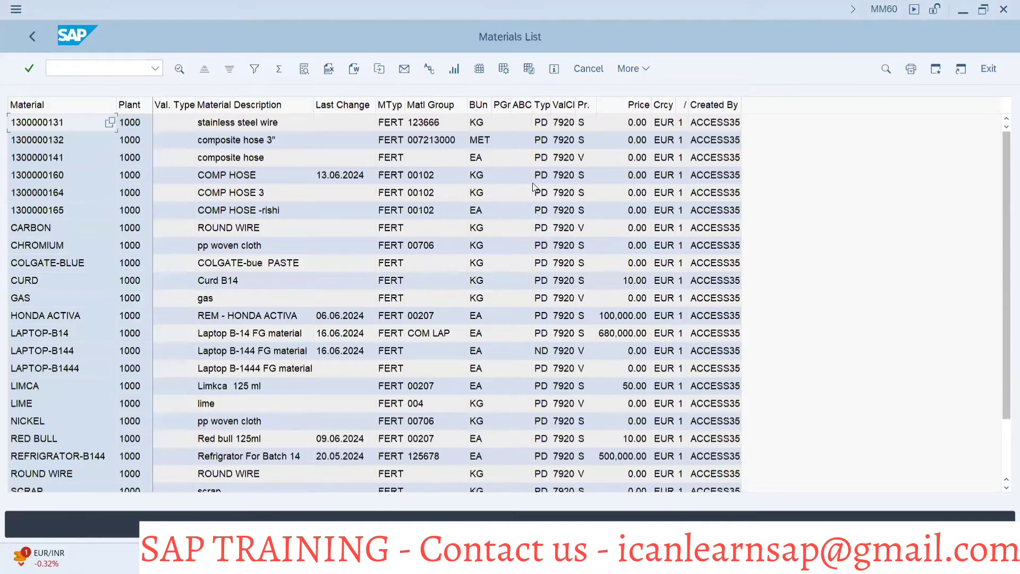
{"action": "key", "text": "alt+Tab"}
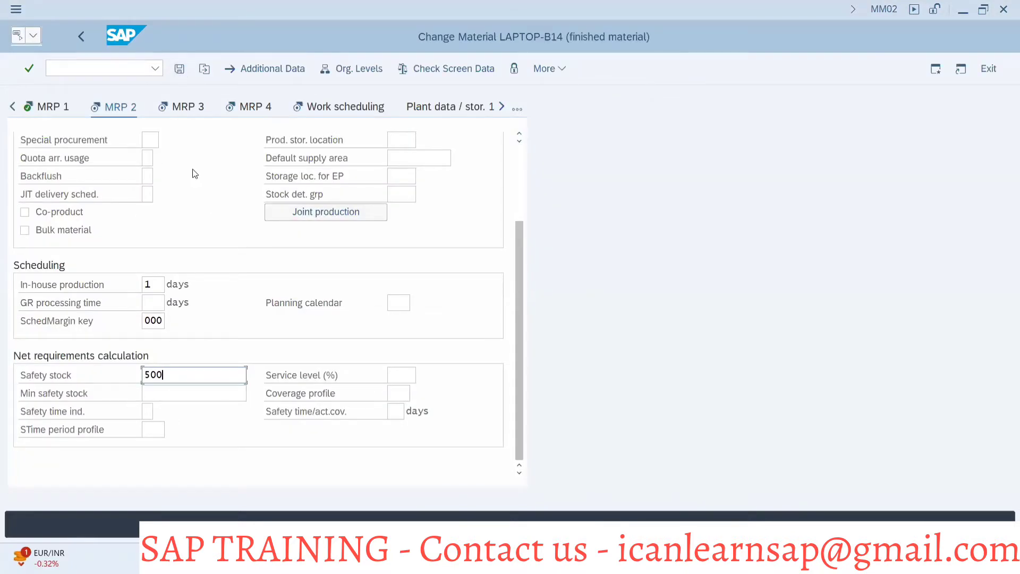
{"action": "left_click", "coordinate": [182, 71]}
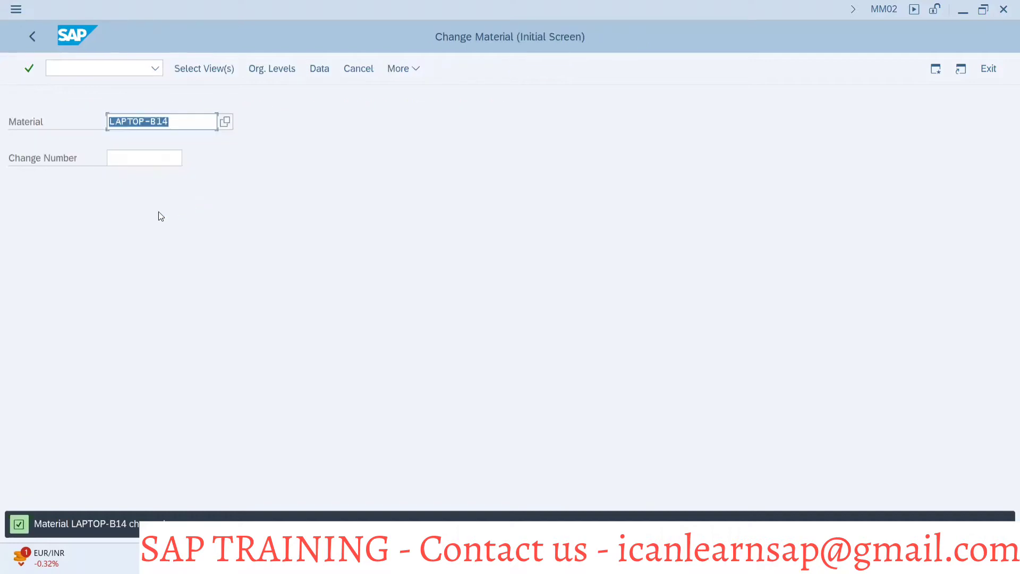
{"action": "key", "text": "alt+Tab"}
{"action": "left_click", "coordinate": [60, 213]}
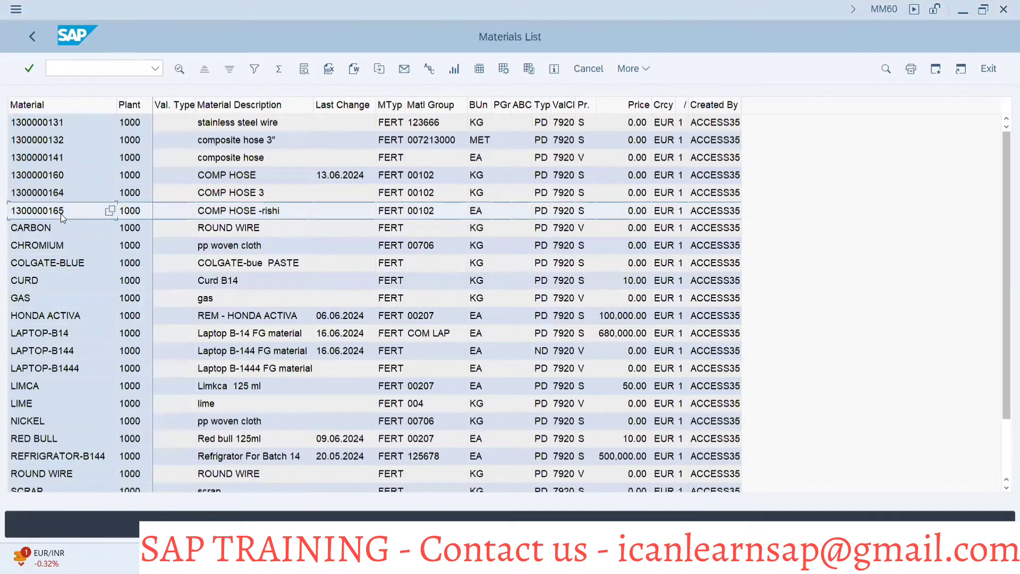
{"action": "key", "text": "alt+Tab"}
{"action": "key", "text": "ctrl+v"}
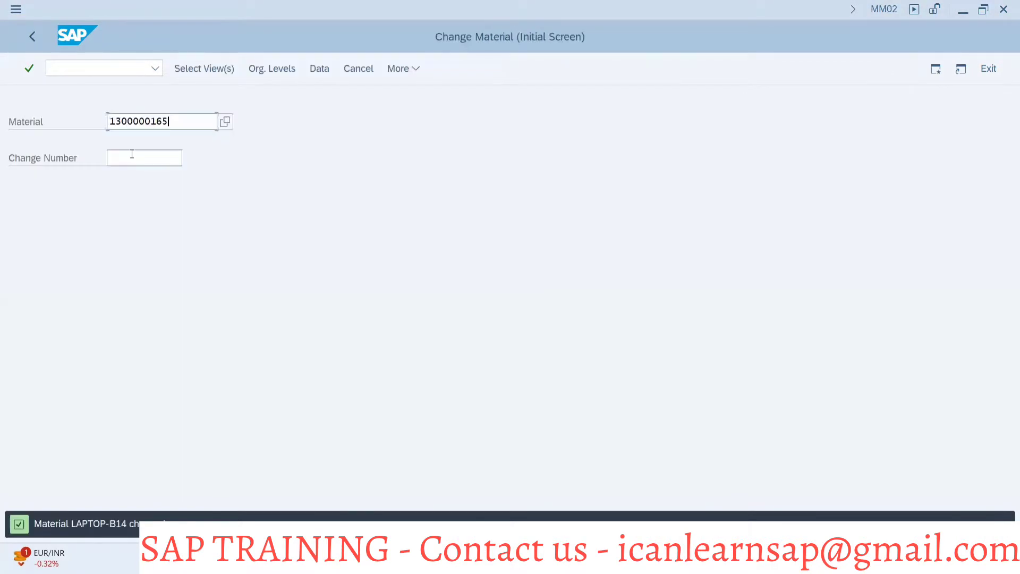
{"action": "key", "text": "Return"}
{"action": "key", "text": "Return"}
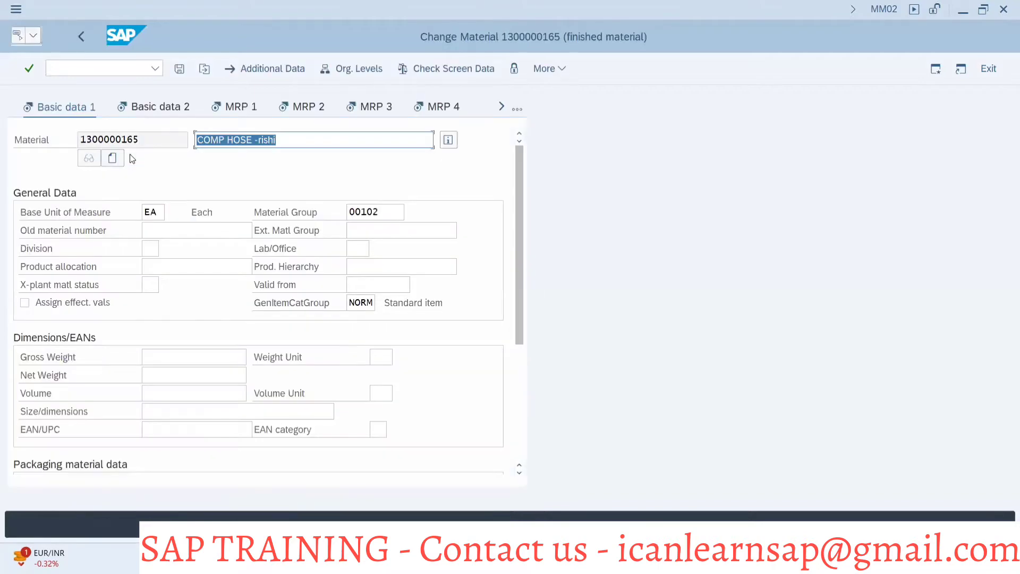
{"action": "left_click", "coordinate": [223, 106]}
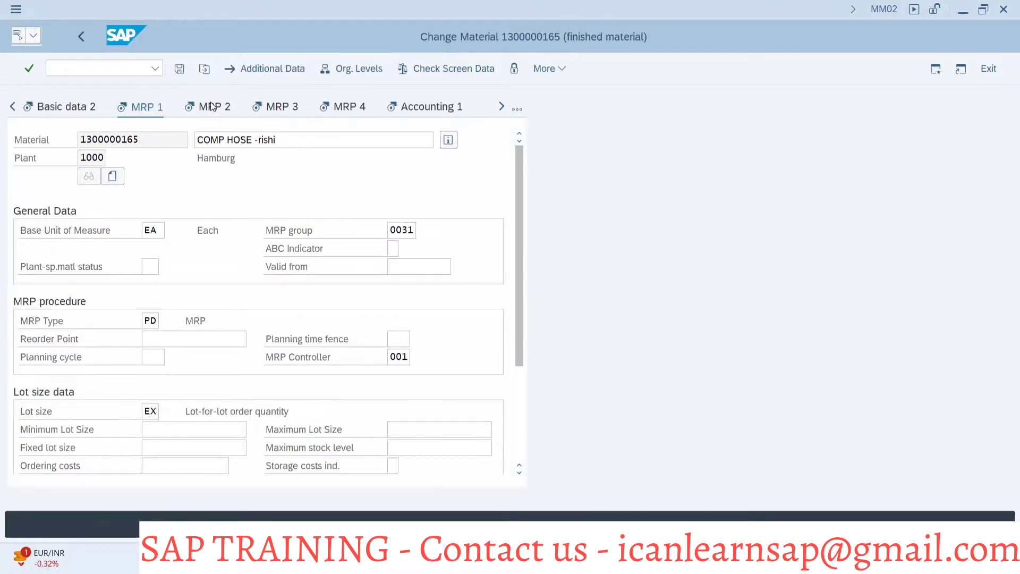
{"action": "key", "text": "Return"}
{"action": "scroll", "coordinate": [159, 361], "scroll_direction": "down", "scroll_amount": 3}
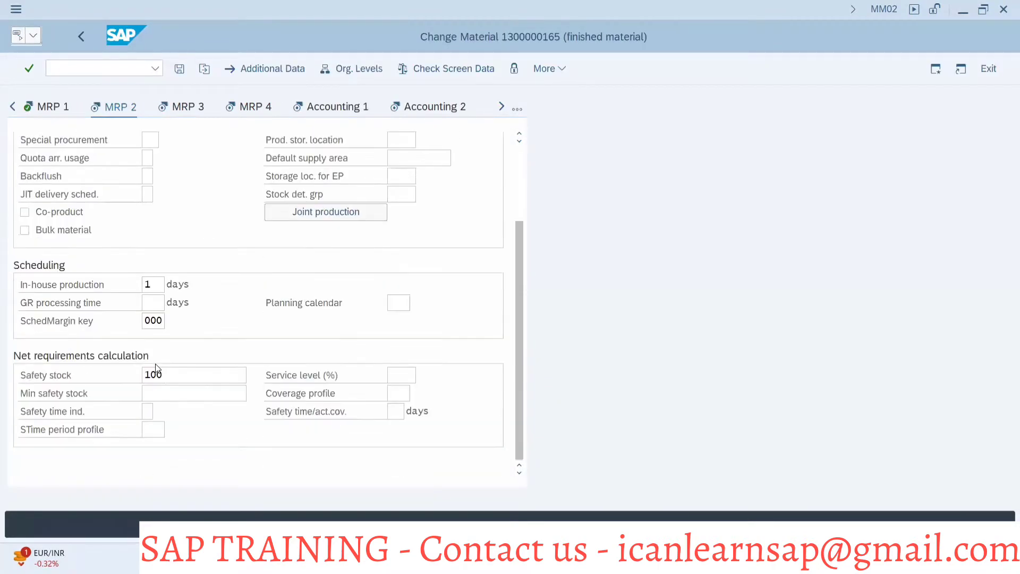
{"action": "left_click", "coordinate": [162, 374]}
{"action": "key", "text": "BackSpace"}
{"action": "key", "text": "BackSpace"}
{"action": "key", "text": "BackSpace"}
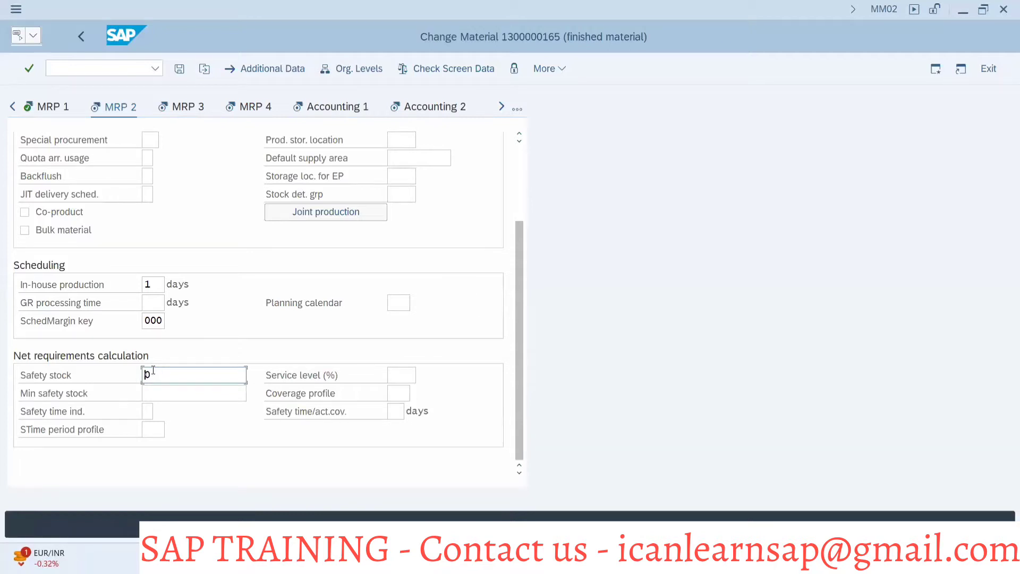
{"action": "type", "text": "5000"}
{"action": "key", "text": "Return"}
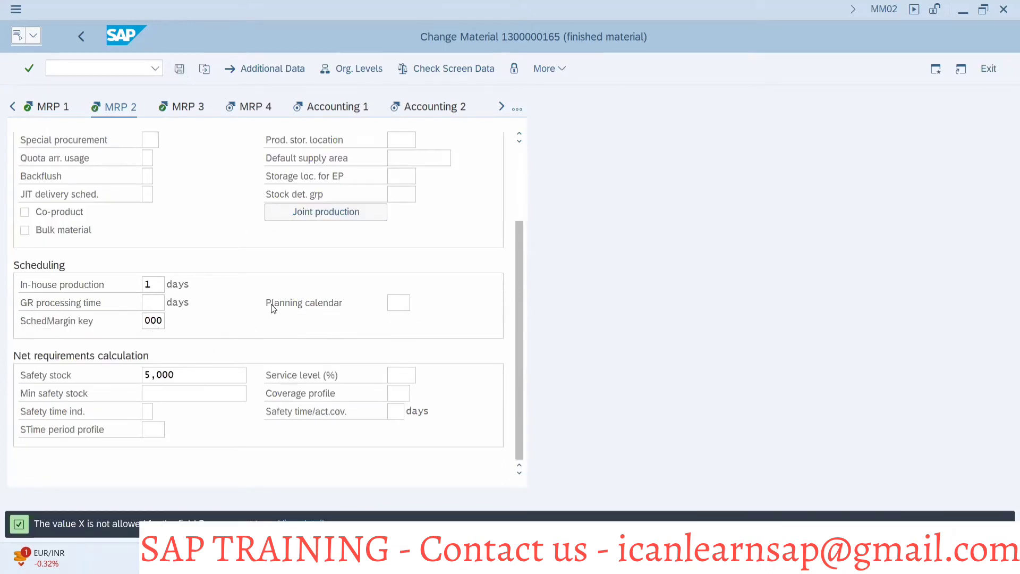
{"action": "left_click", "coordinate": [210, 376]}
{"action": "key", "text": "BackSpace"}
{"action": "scroll", "coordinate": [133, 170], "scroll_direction": "up", "scroll_amount": 2}
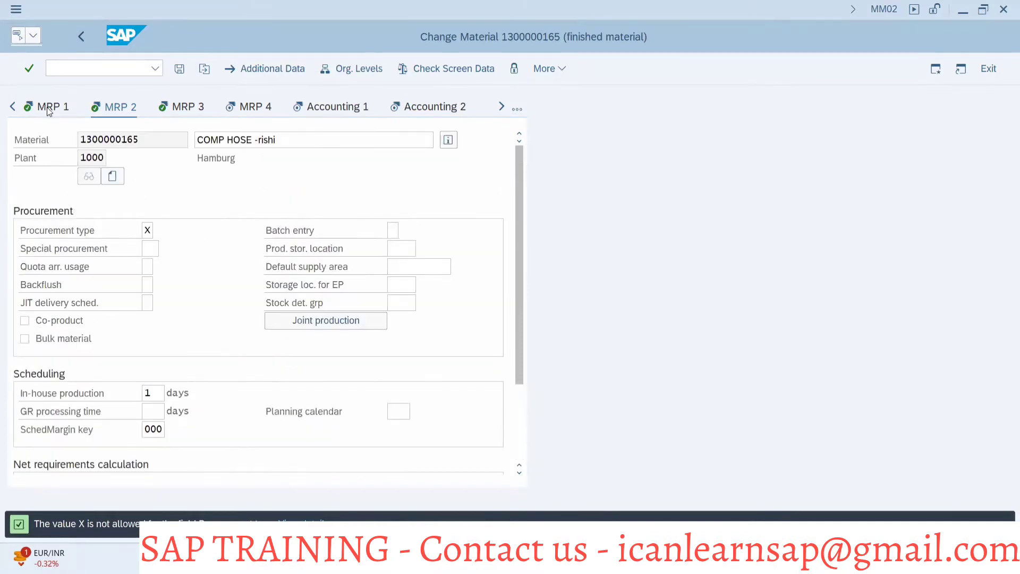
{"action": "left_click", "coordinate": [48, 108]}
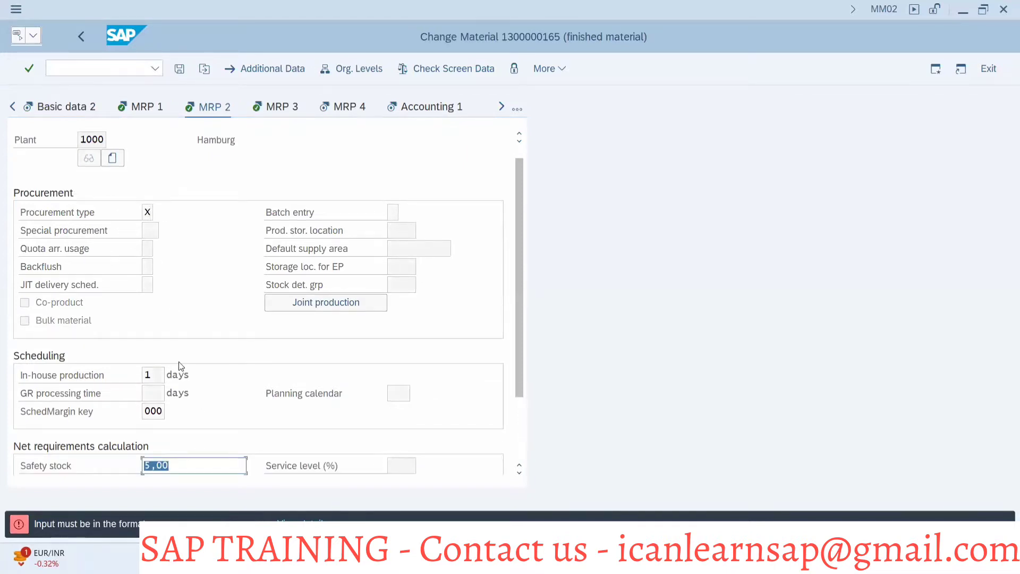
{"action": "left_click", "coordinate": [176, 462]}
{"action": "key", "text": "BackSpace"}
{"action": "key", "text": "BackSpace"}
{"action": "key", "text": "BackSpace"}
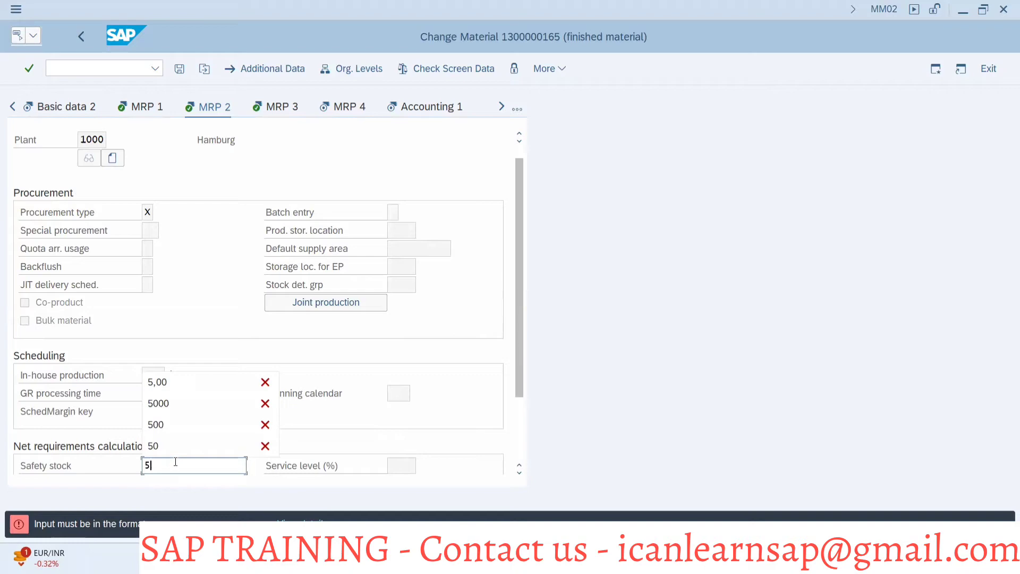
{"action": "left_click", "coordinate": [163, 424]}
{"action": "key", "text": "ctrl+Page_Up"}
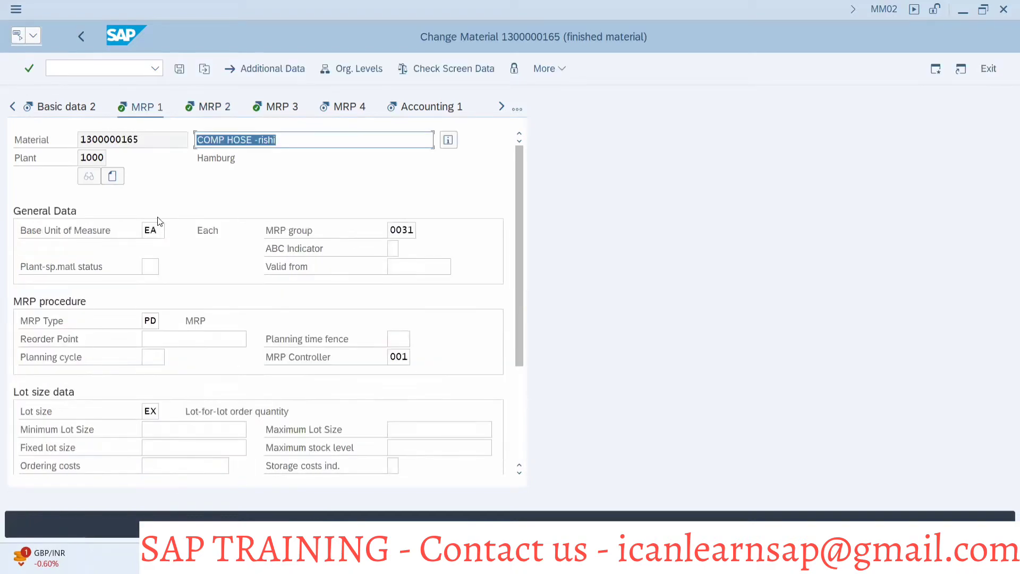
{"action": "left_click", "coordinate": [179, 69]}
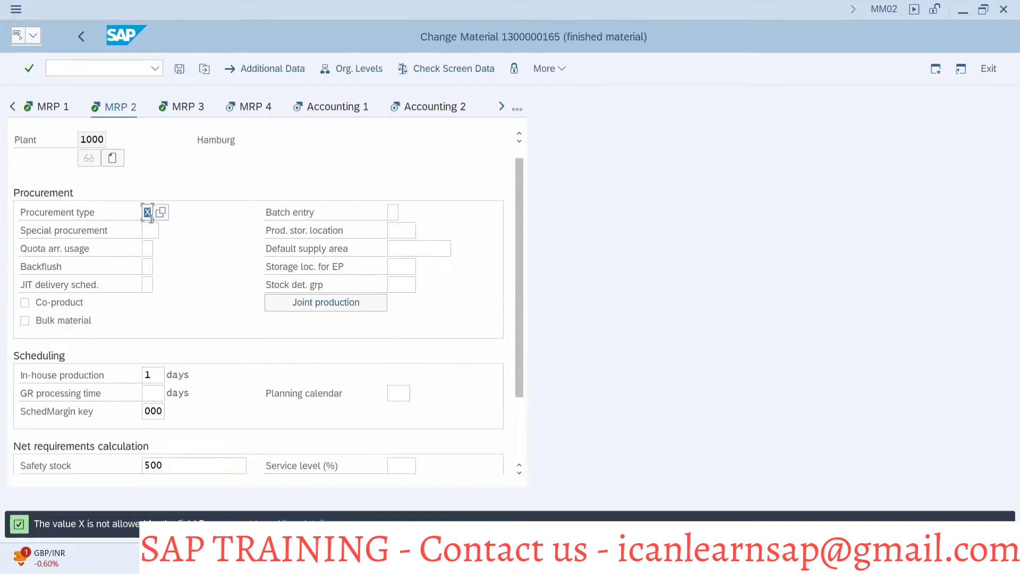
{"action": "left_click", "coordinate": [179, 69]}
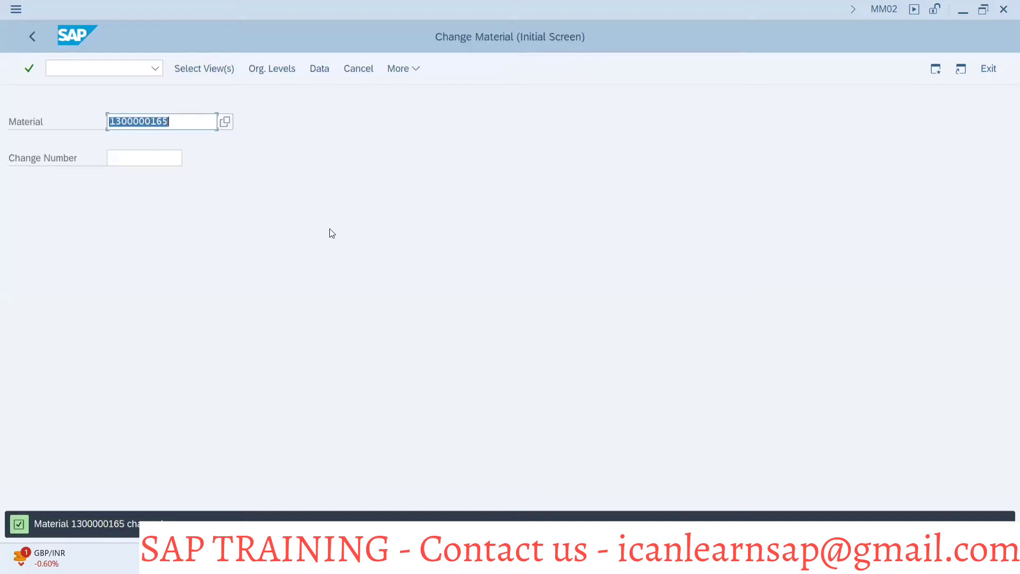
Start transaction MM17 for mass maintenance, suppress the table-selection information message for future use and confirm it
{"action": "left_click", "coordinate": [108, 73]}
{"action": "type", "text": "/nmm17"}
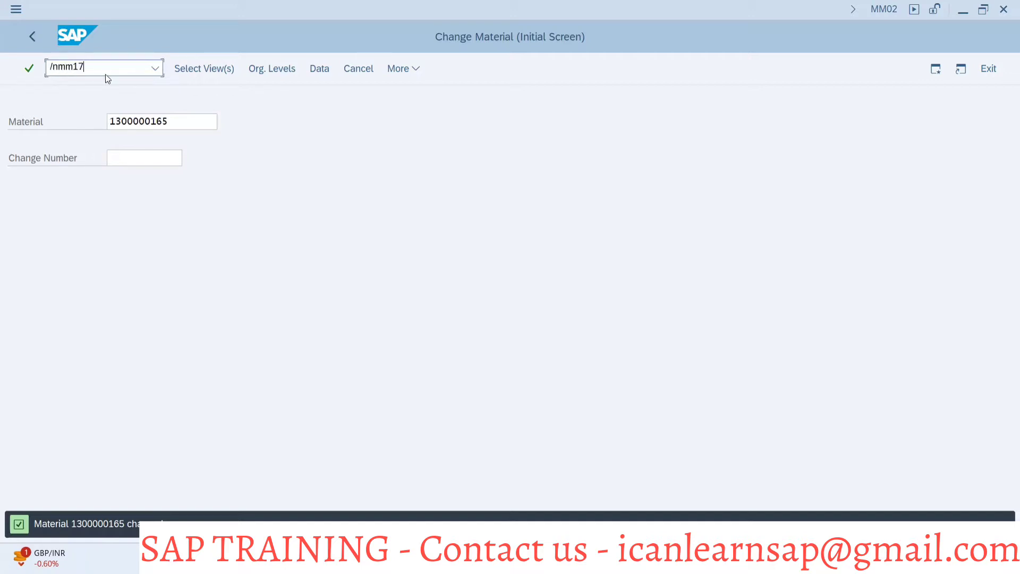
{"action": "key", "text": "Return"}
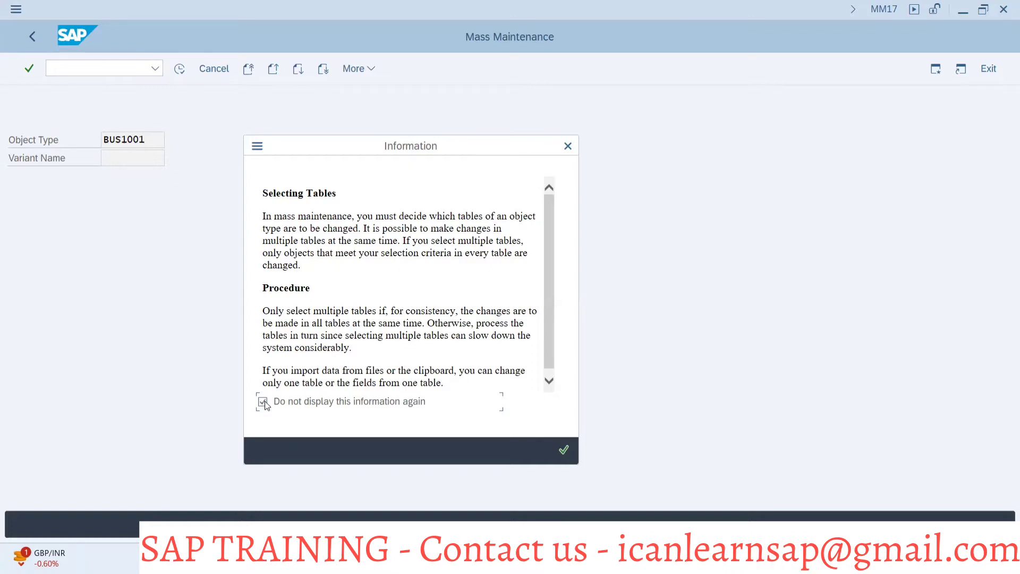
{"action": "left_click", "coordinate": [563, 449]}
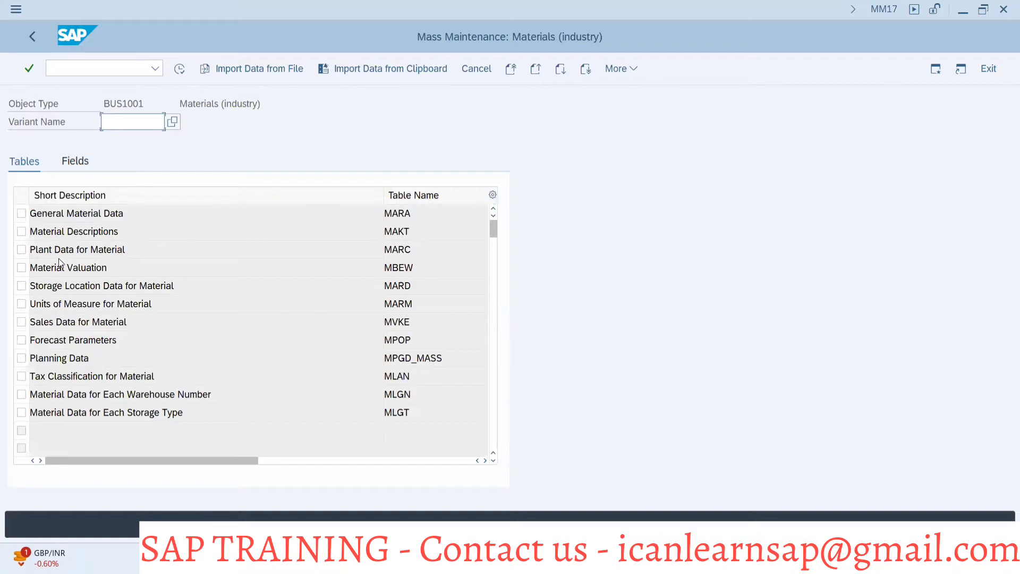
Search the maintainable material fields for "Safety" and select the Safety stock field MARC-EISBE
{"action": "left_click", "coordinate": [73, 162]}
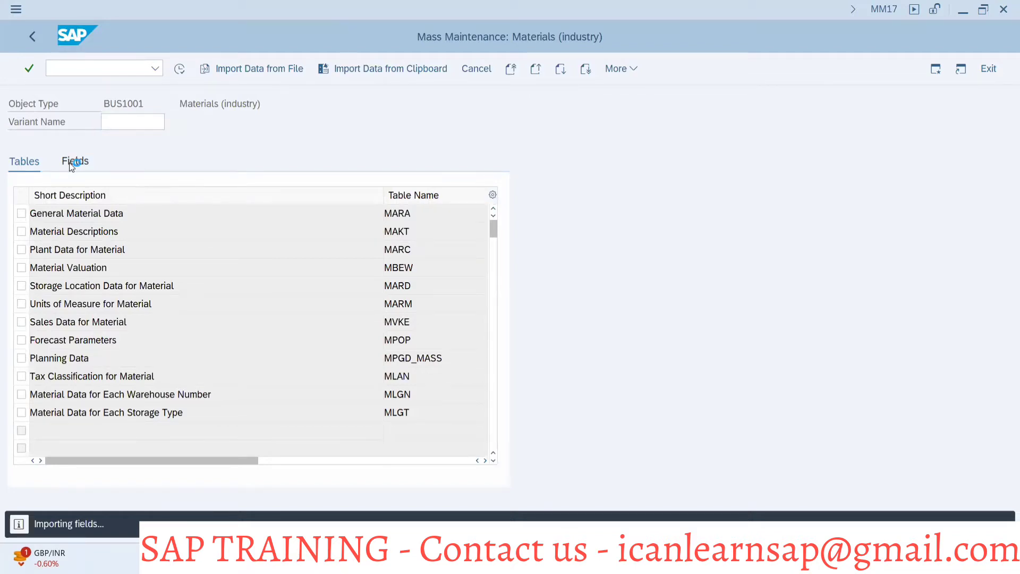
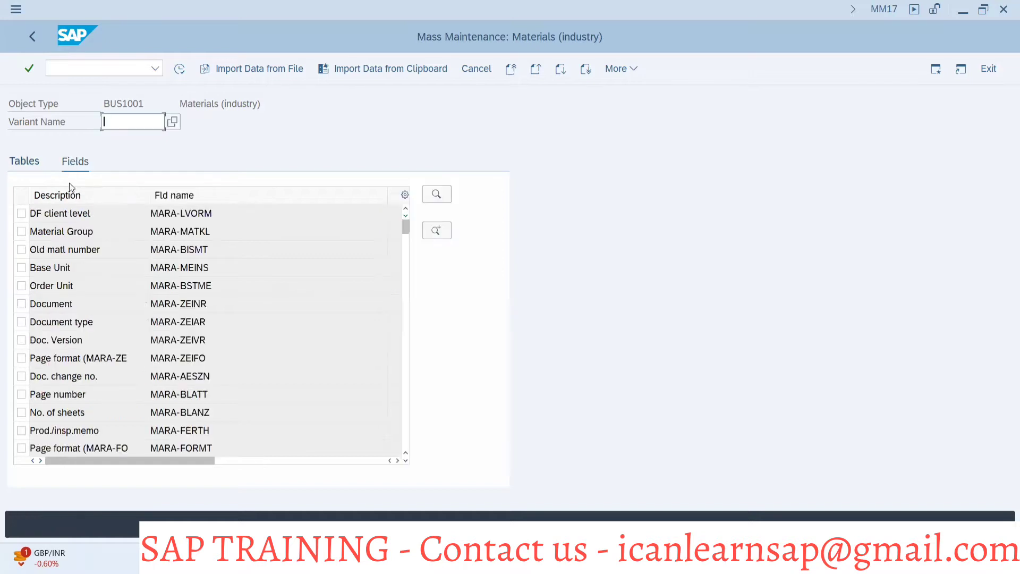
{"action": "right_click", "coordinate": [180, 183]}
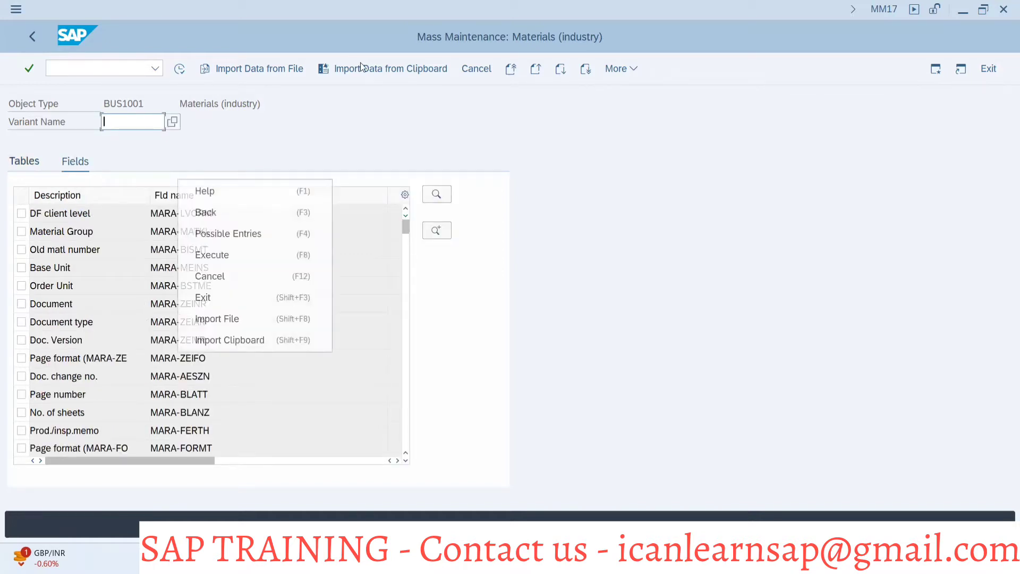
{"action": "left_click", "coordinate": [436, 194]}
{"action": "type", "text": "S"}
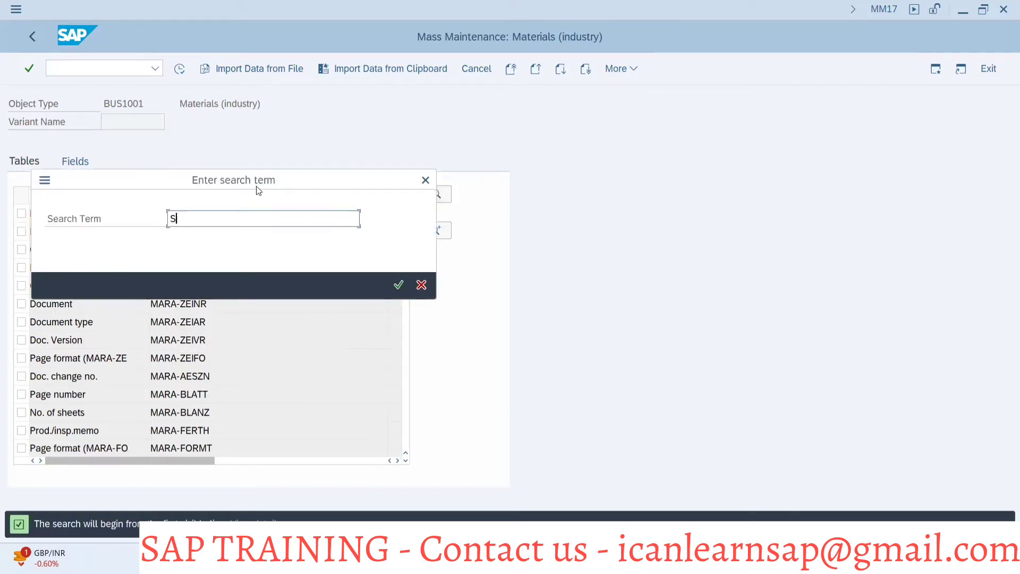
{"action": "type", "text": "afety"}
{"action": "key", "text": "Return"}
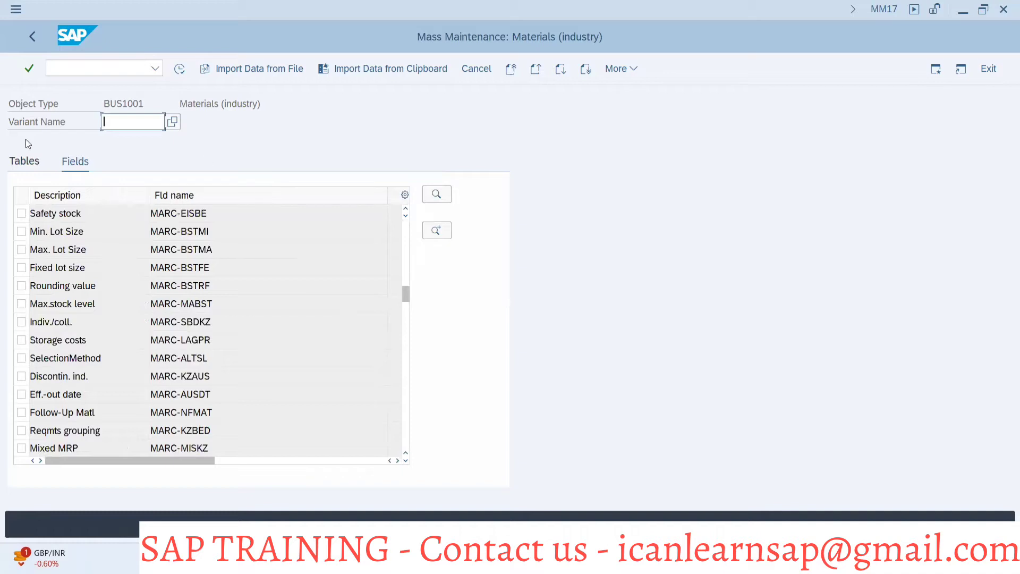
{"action": "left_click", "coordinate": [21, 213]}
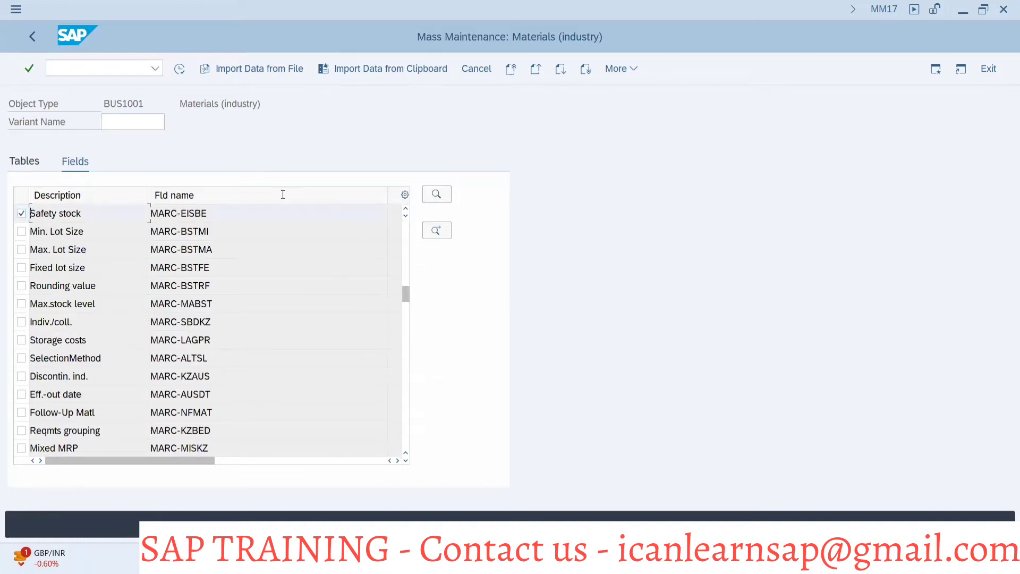
Execute mass maintenance for the selected field, opt out of displaying the warning again and confirm it
{"action": "left_click", "coordinate": [179, 69]}
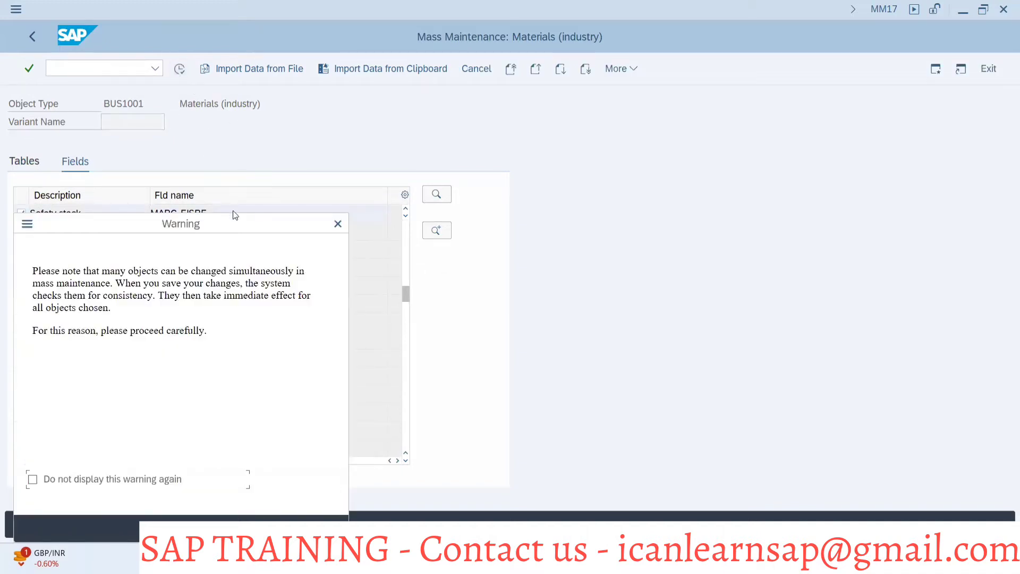
{"action": "left_click", "coordinate": [32, 479]}
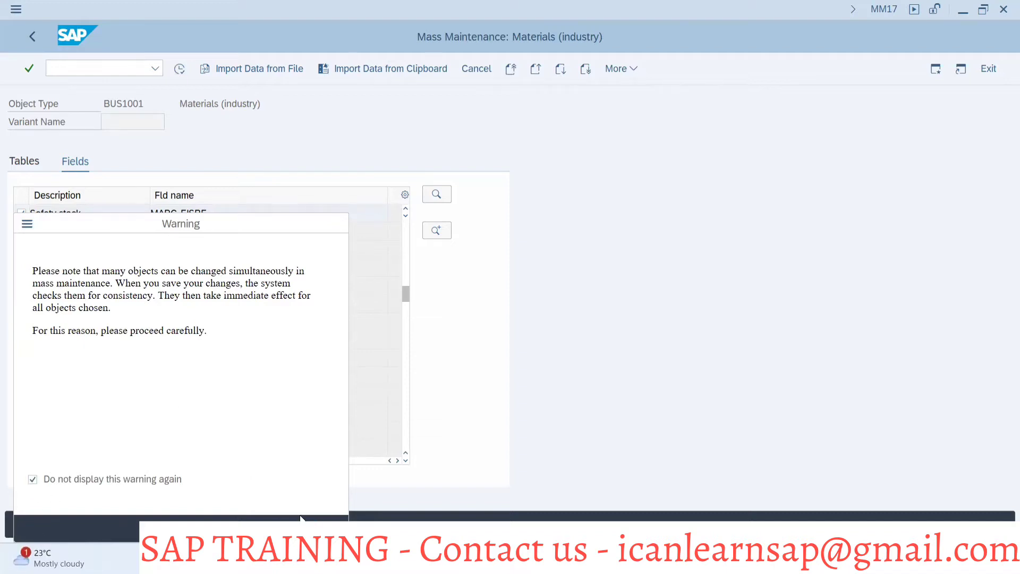
{"action": "key", "text": "Return"}
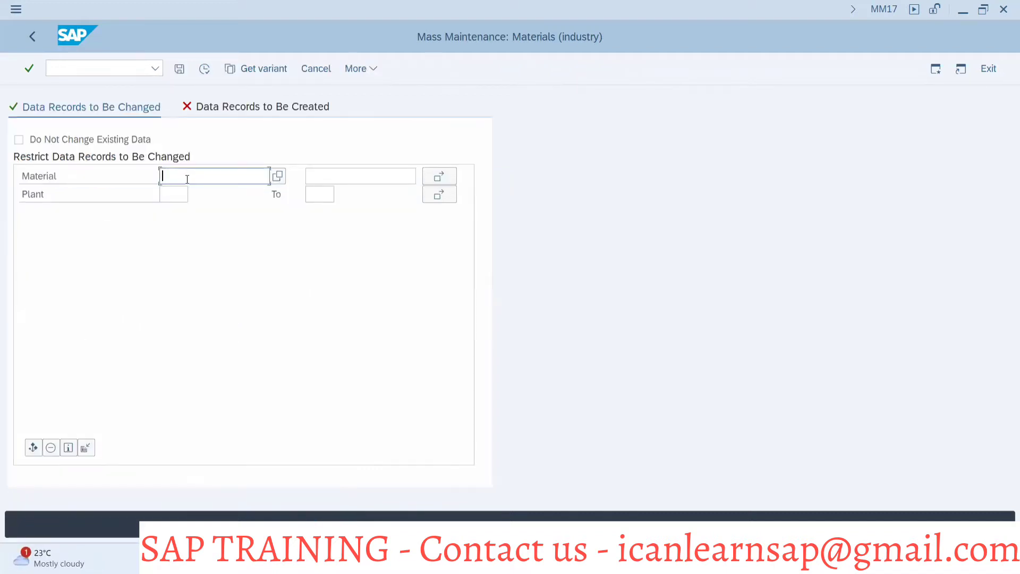
Copy the material numbers from the Materials List and upload them from the clipboard as single values in the Material multiple selection
{"action": "key", "text": "alt+Tab"}
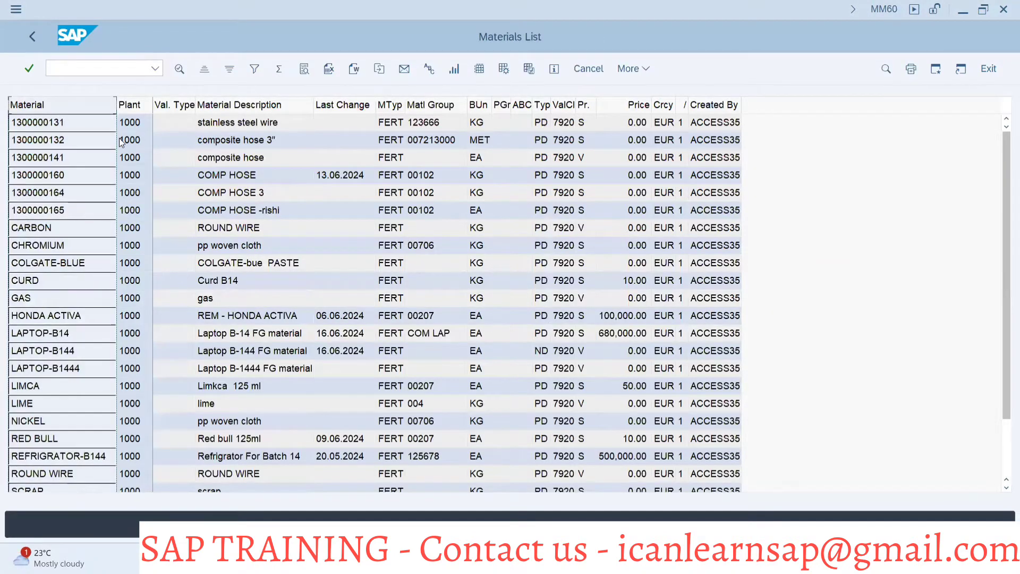
{"action": "key", "text": "alt+Tab"}
{"action": "left_click", "coordinate": [439, 176]}
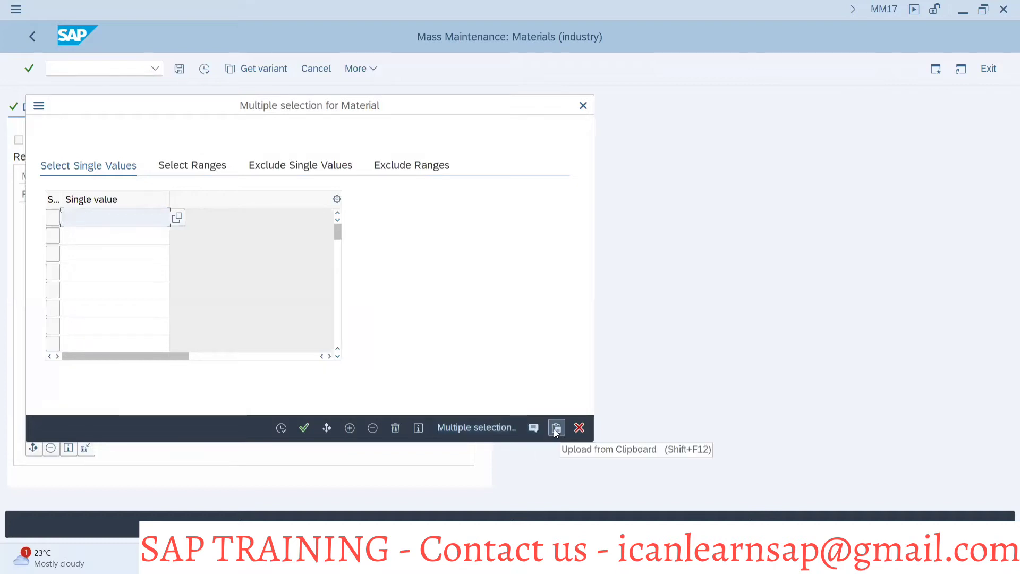
{"action": "left_click", "coordinate": [557, 428]}
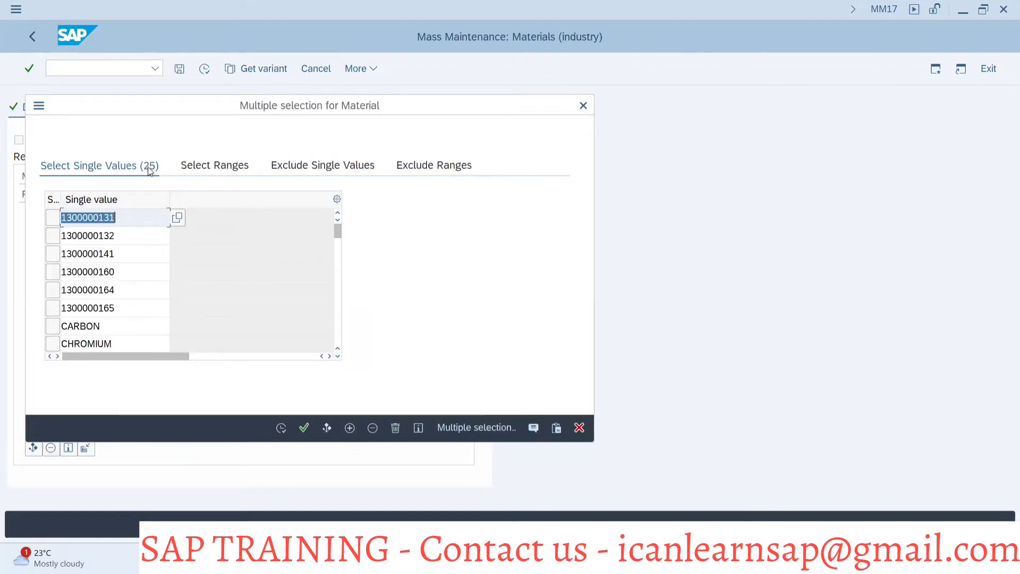
{"action": "left_click", "coordinate": [281, 427]}
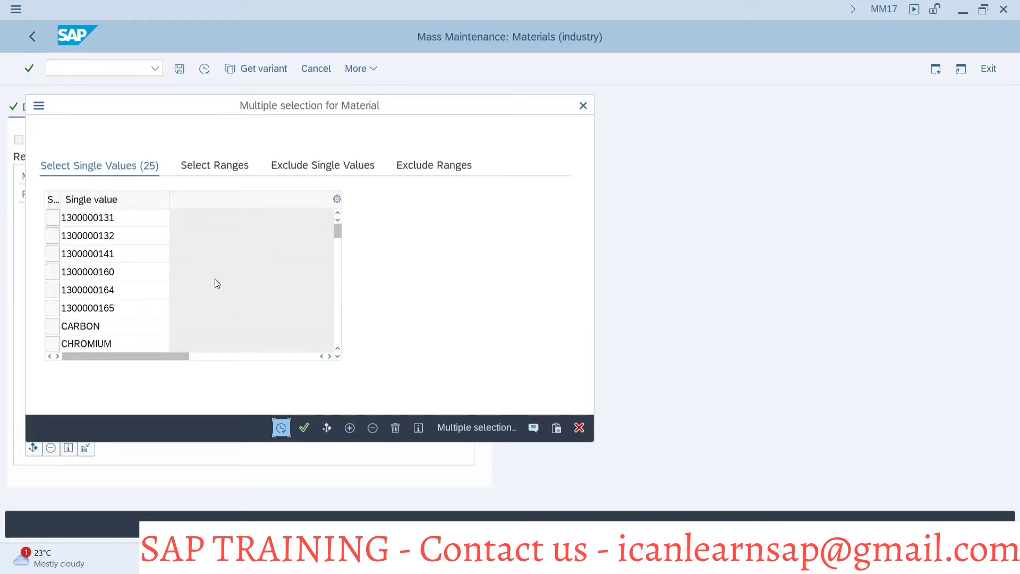
{"action": "key", "text": "F8"}
Restrict the data records to be changed to plant 1000 and execute the selection
{"action": "left_click", "coordinate": [168, 195]}
{"action": "type", "text": "1000"}
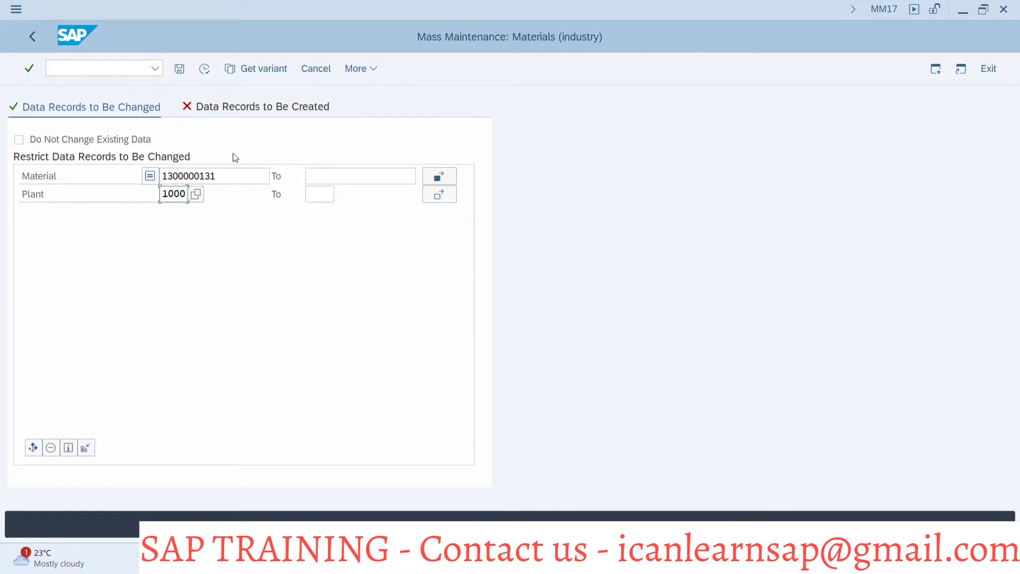
{"action": "left_click", "coordinate": [204, 70]}
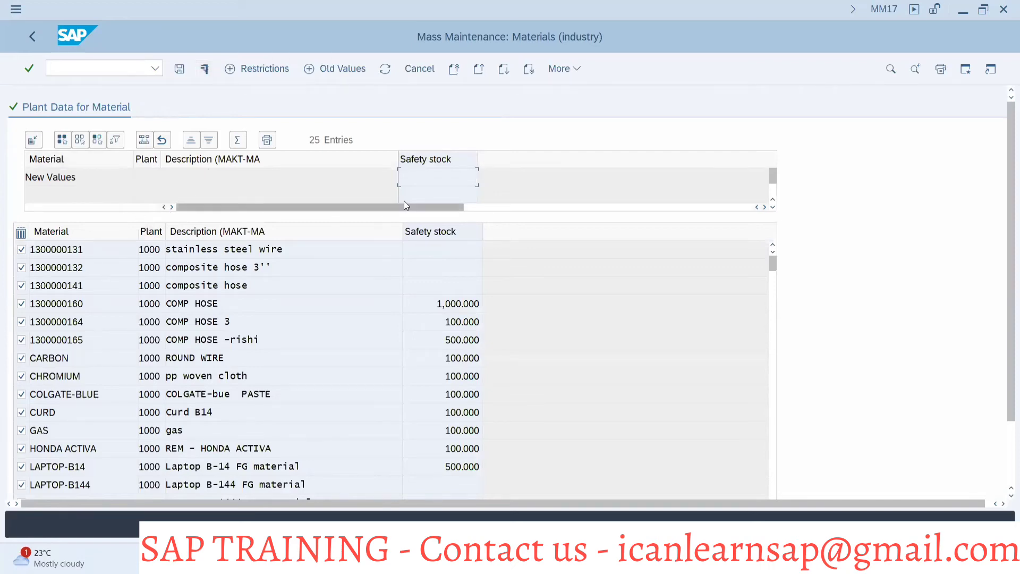
Enter 500 as the new safety stock value and apply it to all listed materials
{"action": "scroll", "coordinate": [447, 363], "scroll_direction": "down", "scroll_amount": 2}
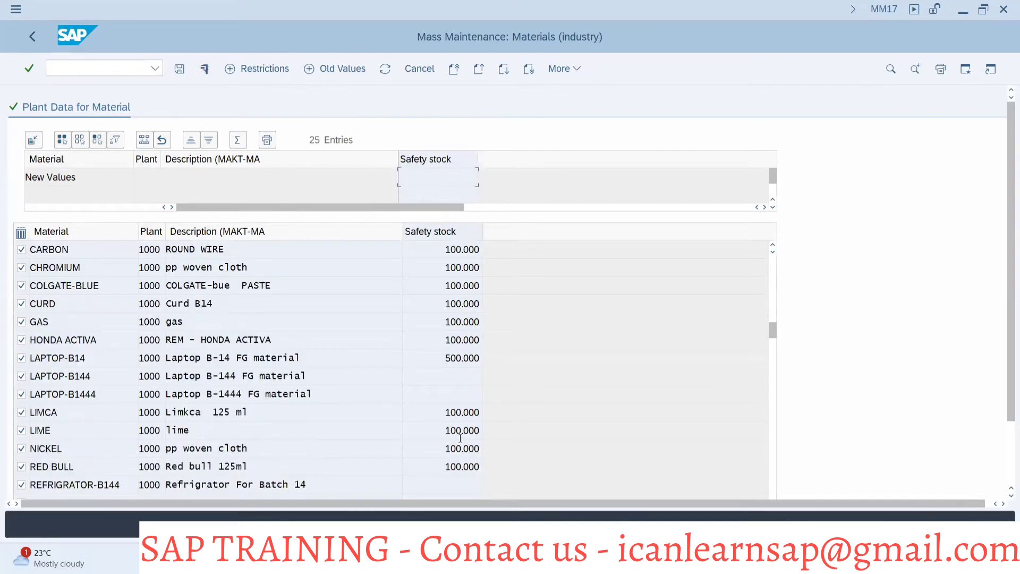
{"action": "scroll", "coordinate": [462, 458], "scroll_direction": "down", "scroll_amount": 3}
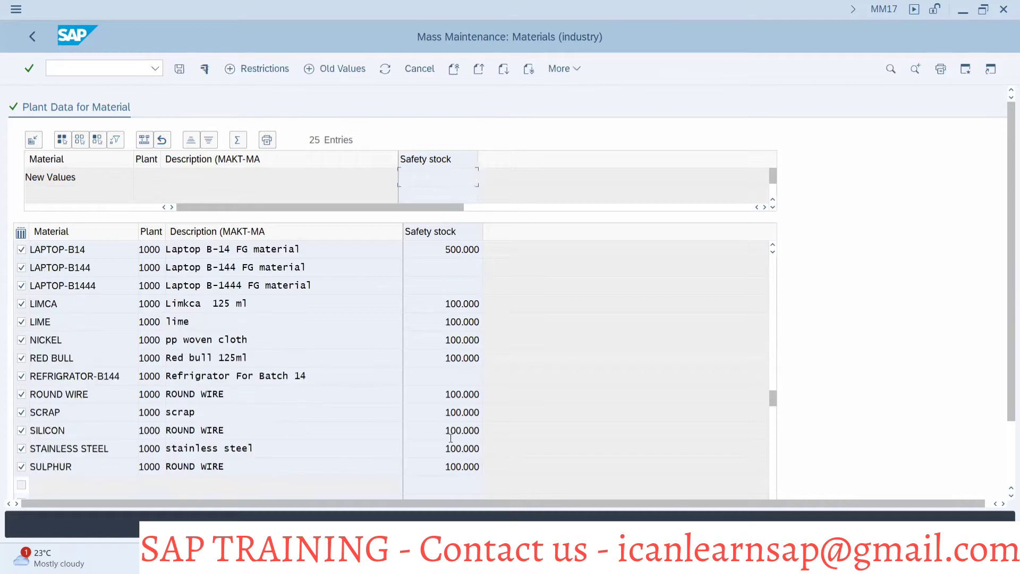
{"action": "scroll", "coordinate": [426, 328], "scroll_direction": "up", "scroll_amount": 5}
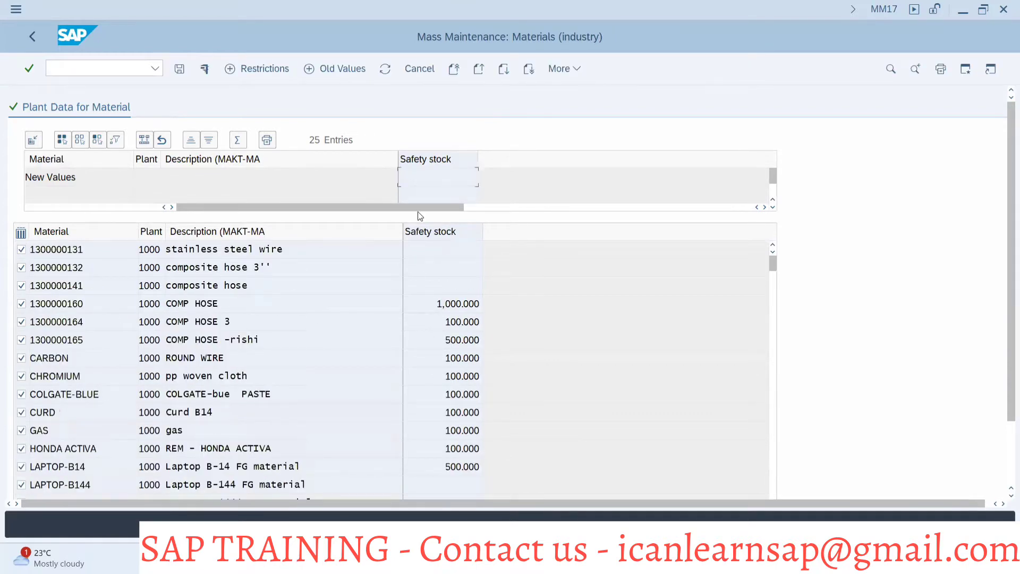
{"action": "type", "text": "500"}
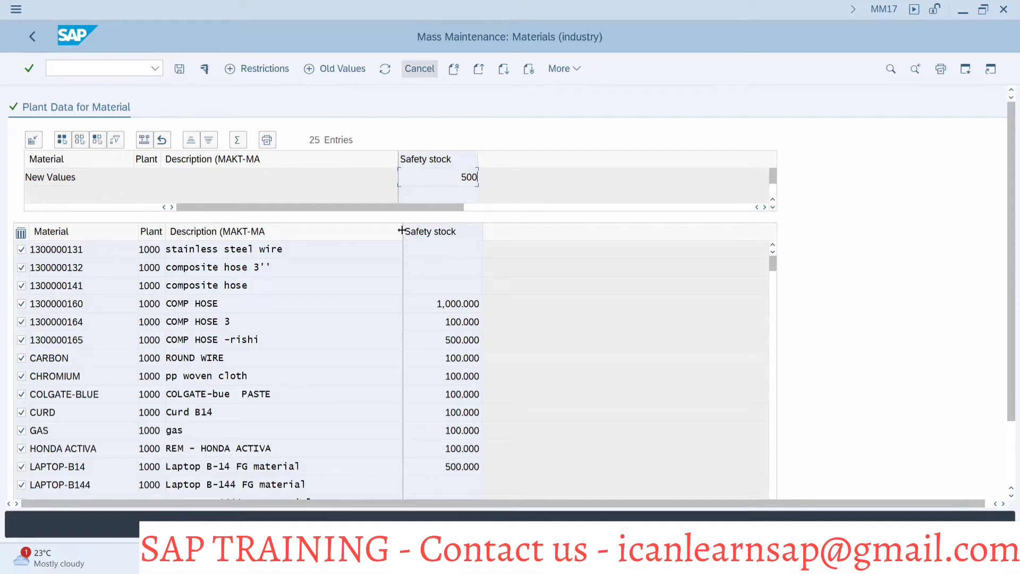
{"action": "left_click", "coordinate": [144, 139]}
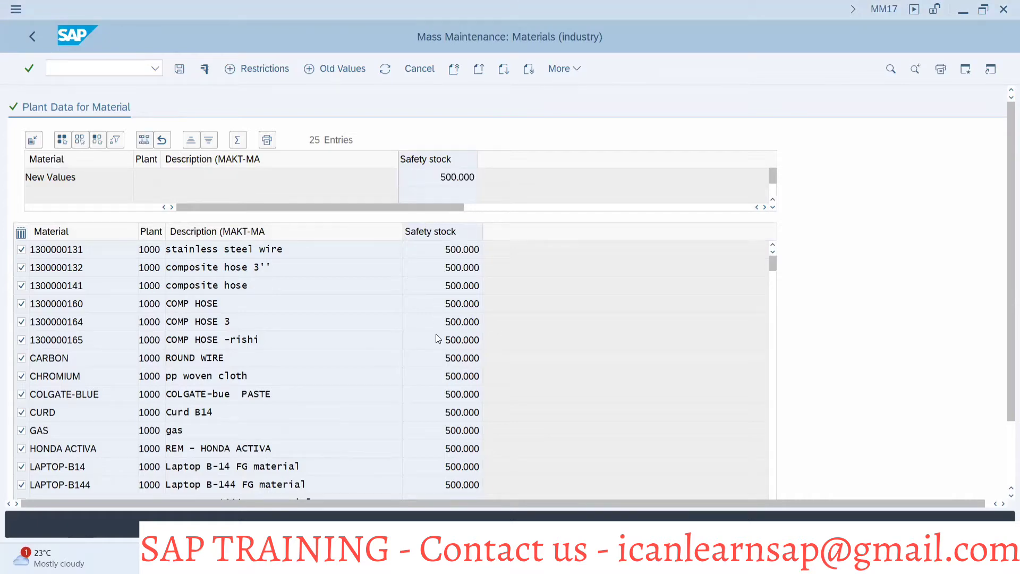
Check the safety stock column and save the mass change, opting out of the save warning and confirming it
{"action": "scroll", "coordinate": [441, 395], "scroll_direction": "down", "scroll_amount": 3}
{"action": "scroll", "coordinate": [442, 409], "scroll_direction": "down", "scroll_amount": 5}
{"action": "scroll", "coordinate": [439, 393], "scroll_direction": "up", "scroll_amount": 4}
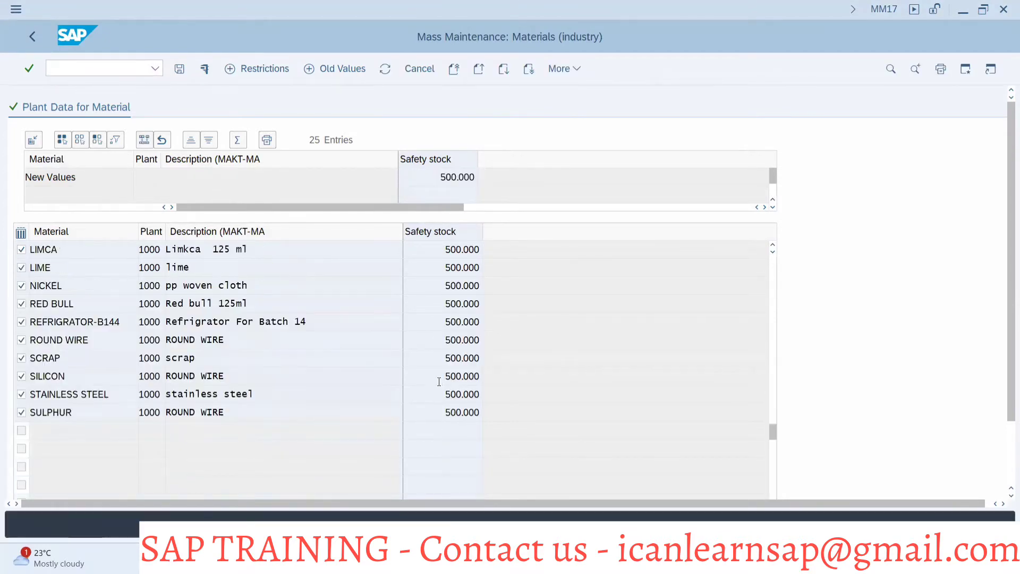
{"action": "scroll", "coordinate": [435, 372], "scroll_direction": "up", "scroll_amount": 4}
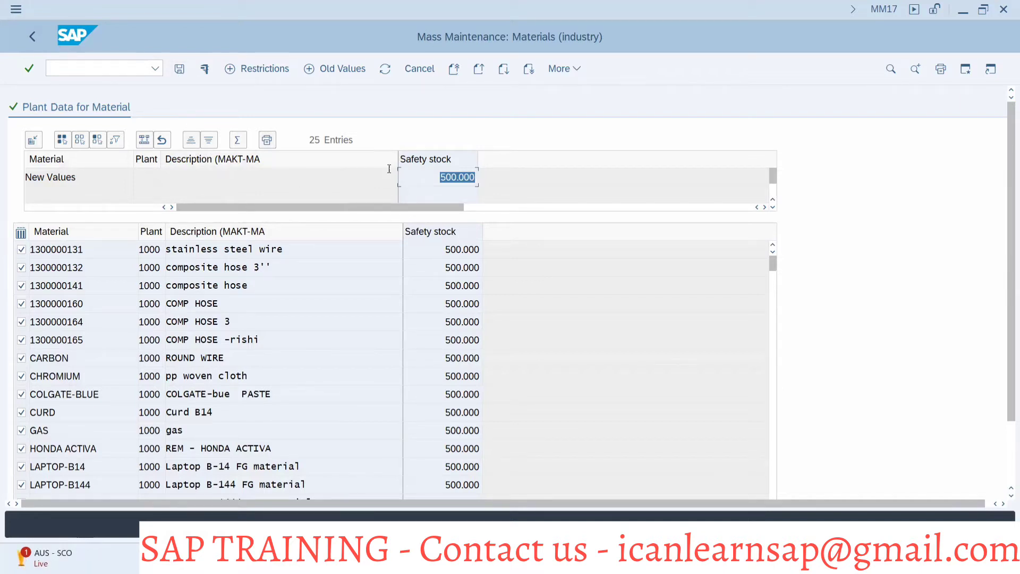
{"action": "left_click", "coordinate": [180, 70]}
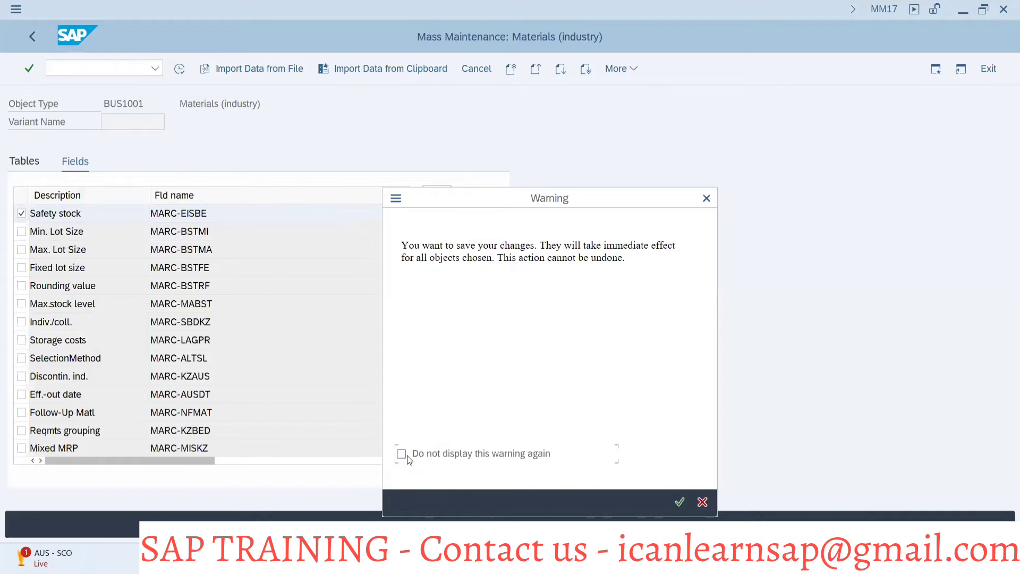
{"action": "left_click", "coordinate": [401, 454]}
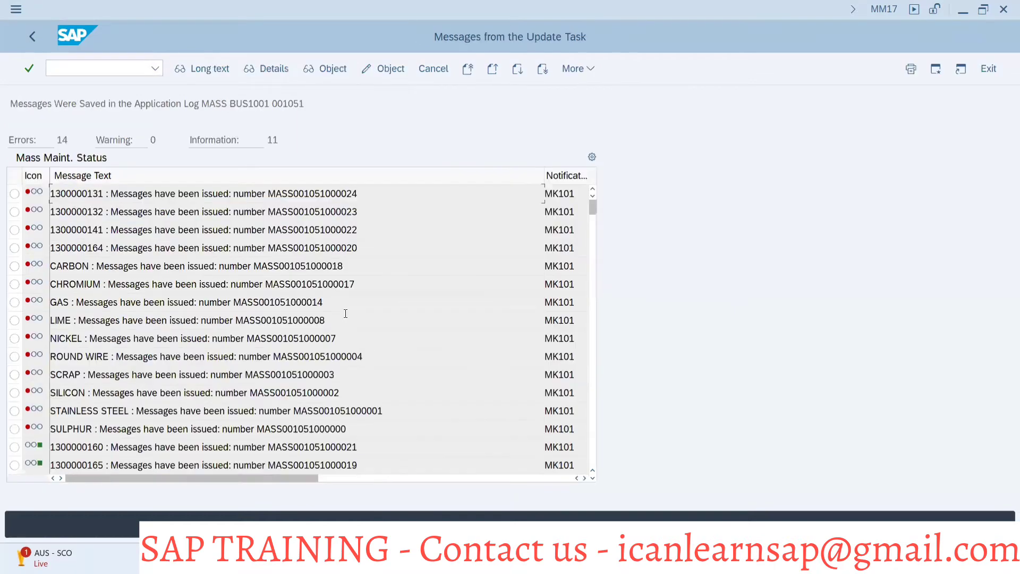
Examine the update task messages to see the error and success status of each material
{"action": "scroll", "coordinate": [364, 317], "scroll_direction": "down", "scroll_amount": 5}
{"action": "scroll", "coordinate": [364, 316], "scroll_direction": "up", "scroll_amount": 3}
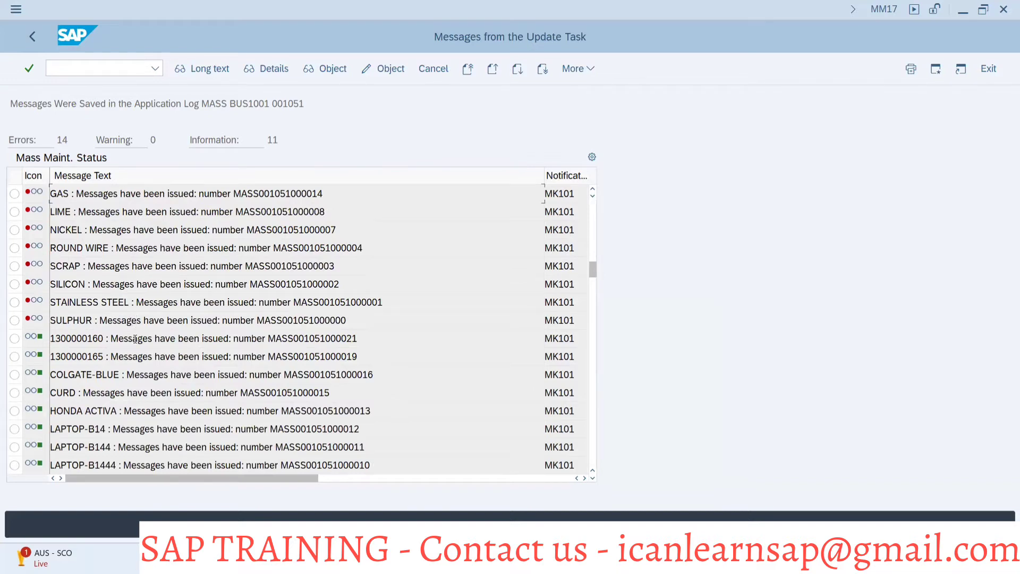
{"action": "scroll", "coordinate": [141, 390], "scroll_direction": "down", "scroll_amount": 1}
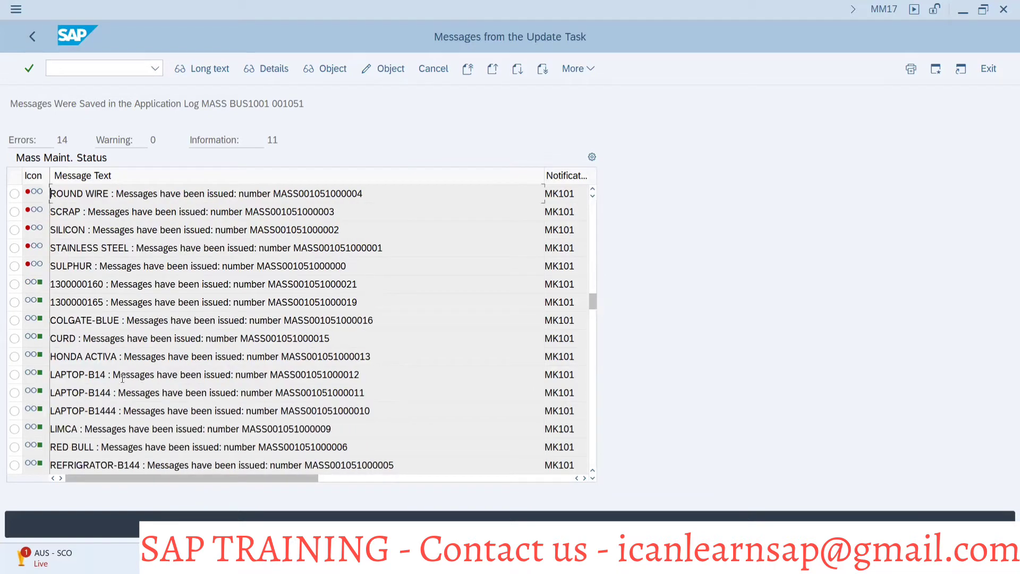
{"action": "scroll", "coordinate": [131, 372], "scroll_direction": "down", "scroll_amount": 2}
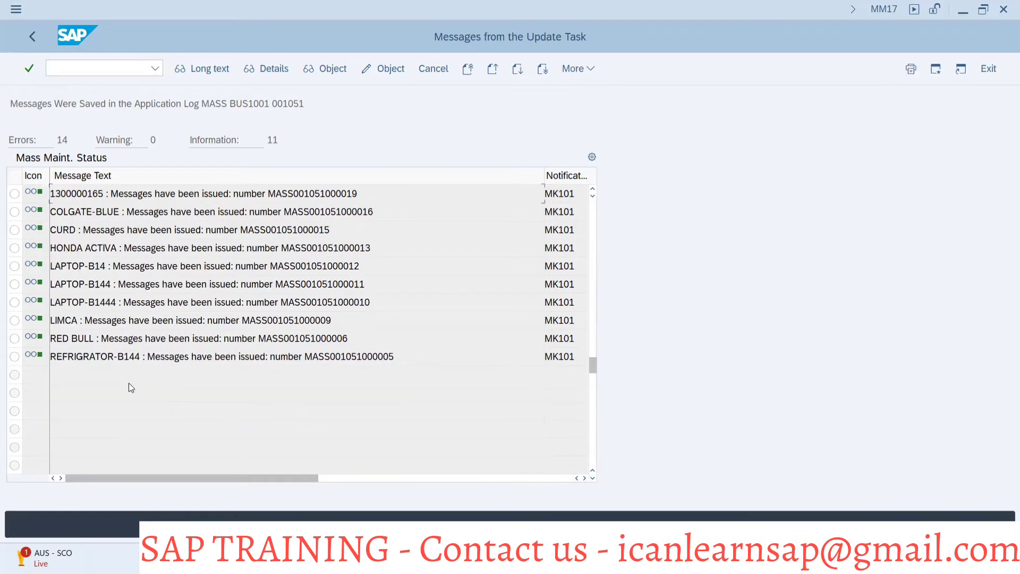
{"action": "scroll", "coordinate": [130, 366], "scroll_direction": "up", "scroll_amount": 2}
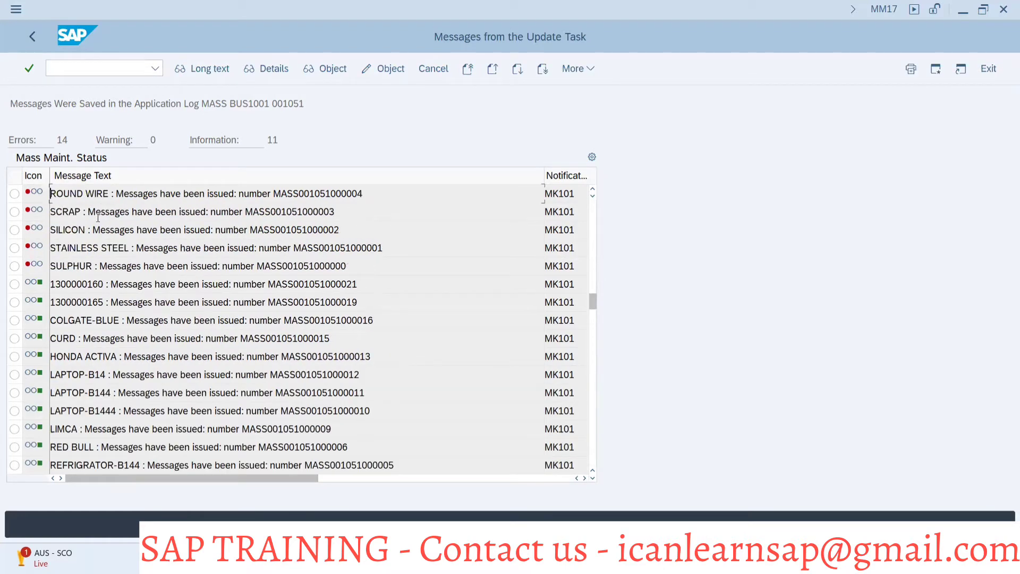
{"action": "scroll", "coordinate": [90, 247], "scroll_direction": "up", "scroll_amount": 2}
{"action": "double_click", "coordinate": [143, 194]}
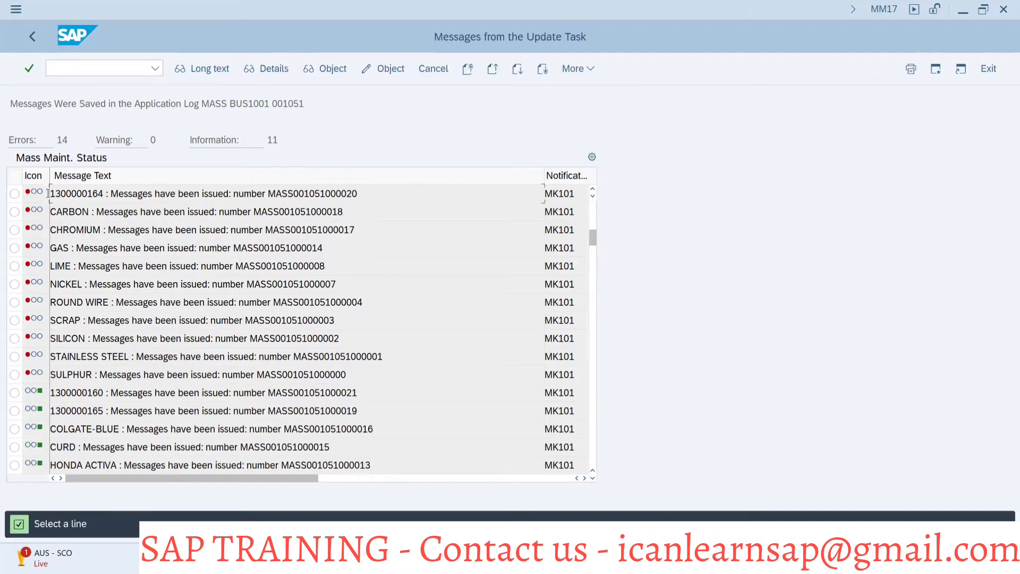
{"action": "left_click", "coordinate": [14, 194]}
{"action": "left_click", "coordinate": [55, 137]}
{"action": "left_click", "coordinate": [218, 69]}
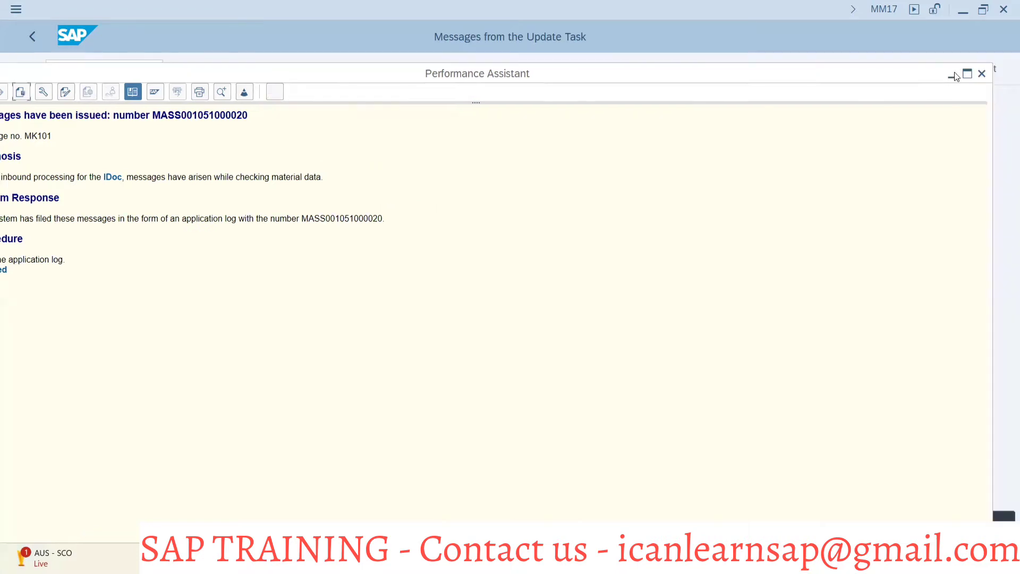
{"action": "left_click", "coordinate": [981, 73]}
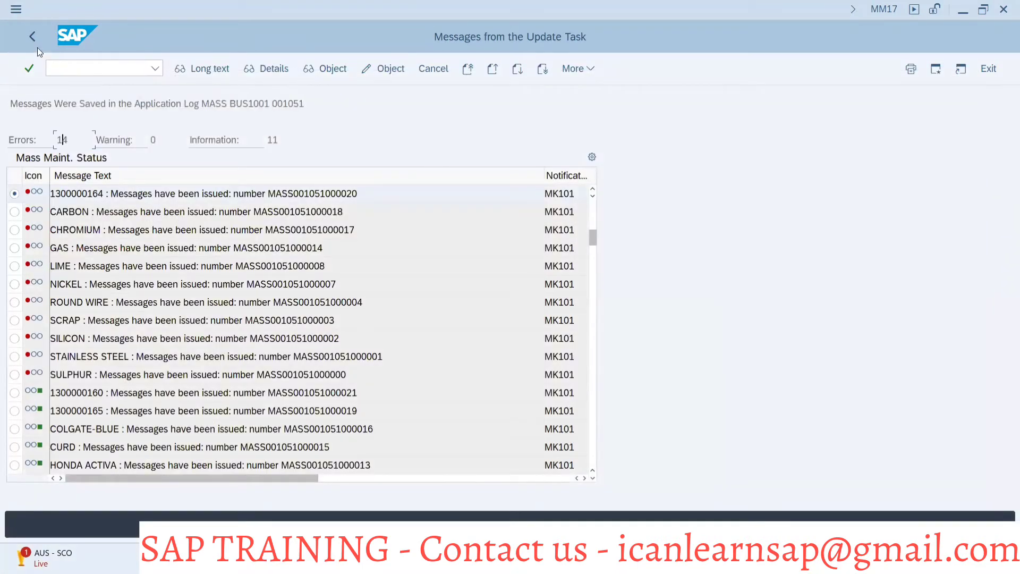
{"action": "left_click", "coordinate": [29, 38]}
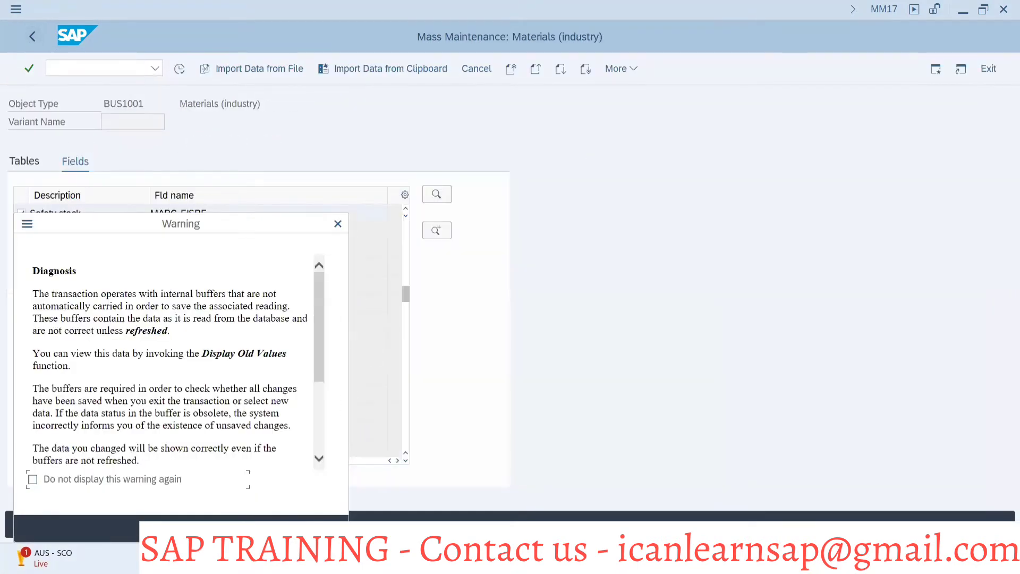
Confirm the buffer warning, save the safety stock mass change again and review the update status of each material
{"action": "key", "text": "Return"}
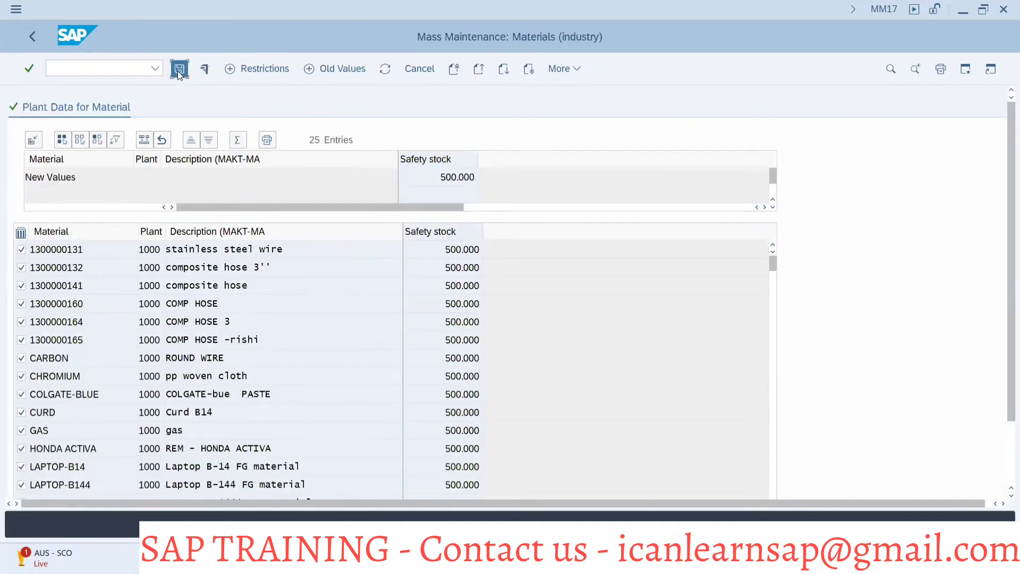
{"action": "left_click", "coordinate": [179, 69]}
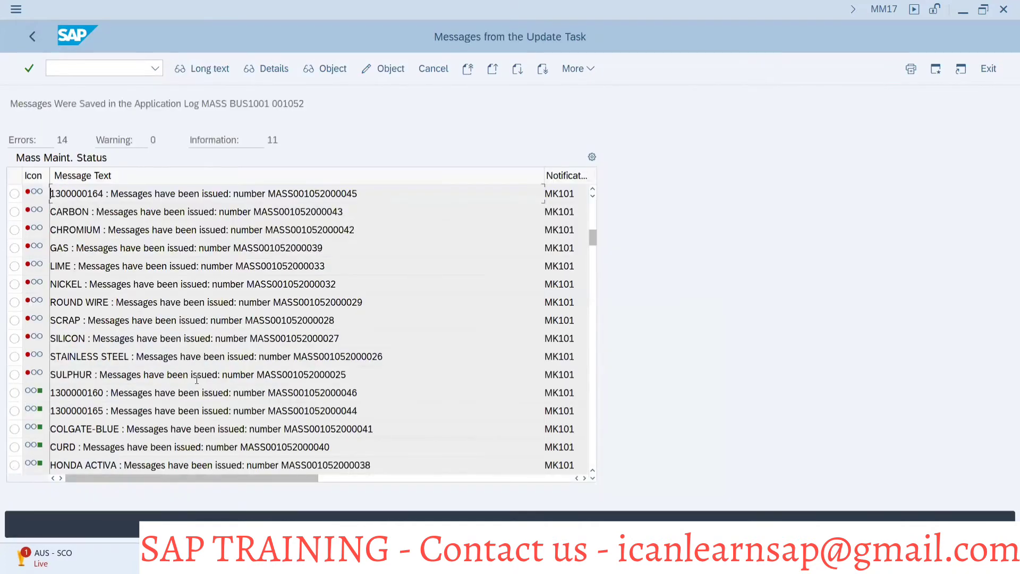
{"action": "scroll", "coordinate": [226, 353], "scroll_direction": "down", "scroll_amount": 2}
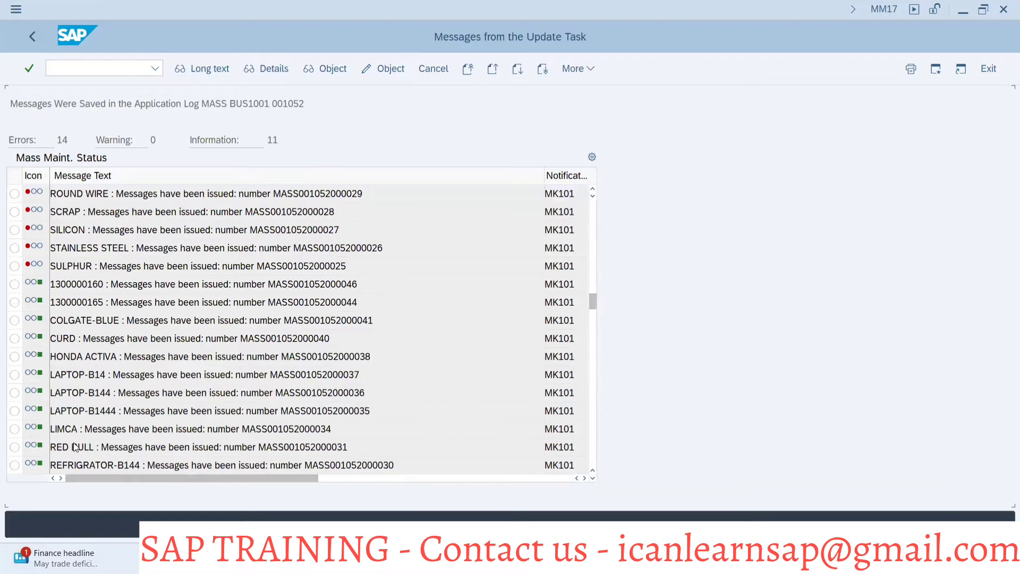
{"action": "scroll", "coordinate": [75, 446], "scroll_direction": "down", "scroll_amount": 1}
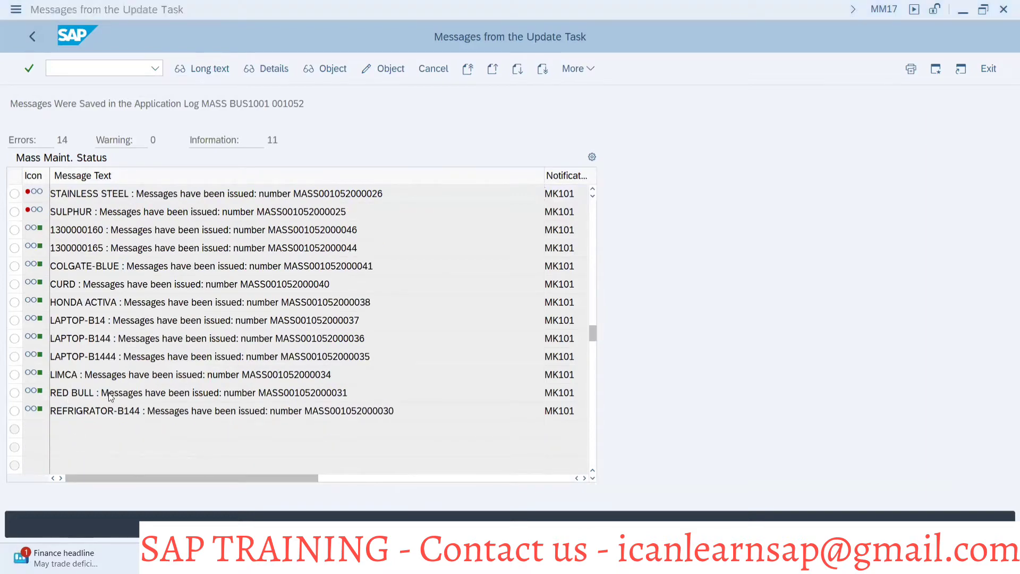
In the MM60 session, clear the material filter and rerun the list of FERT materials for plant 1000 to review the last change dates
{"action": "key", "text": "alt+Tab"}
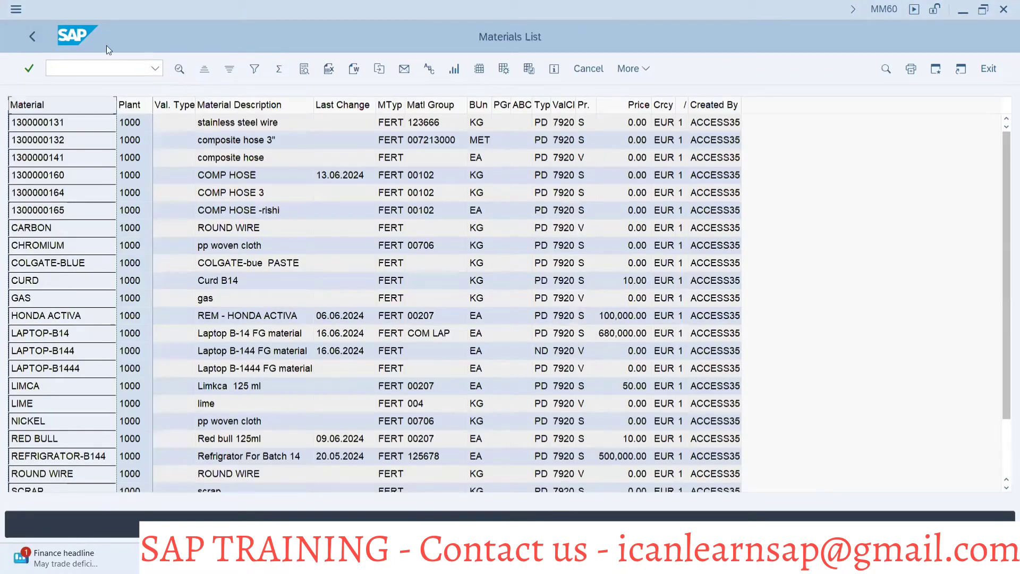
{"action": "left_click", "coordinate": [33, 36]}
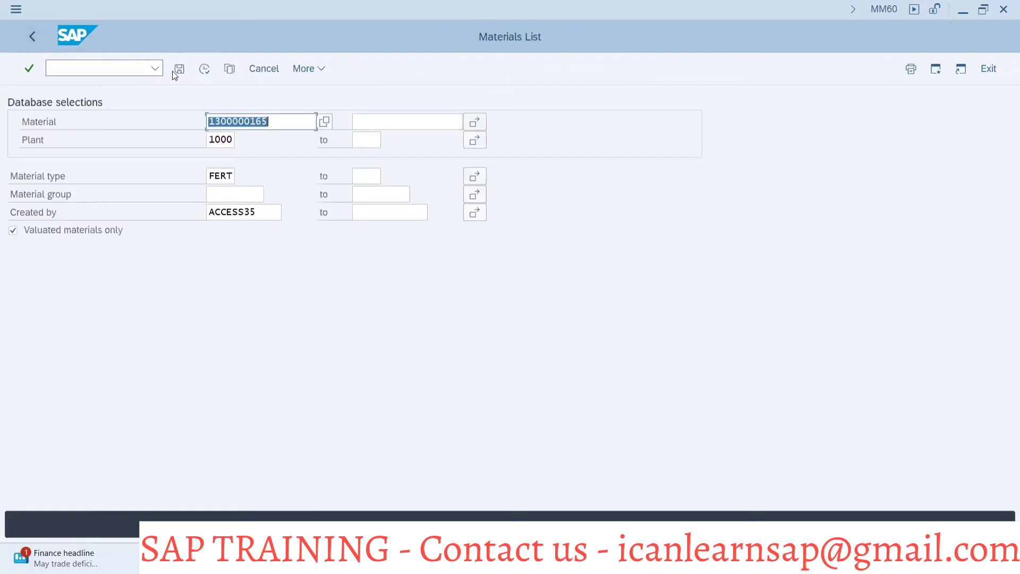
{"action": "left_click", "coordinate": [292, 121]}
{"action": "key", "text": "BackSpace"}
{"action": "key", "text": "BackSpace"}
{"action": "key", "text": "BackSpace"}
{"action": "key", "text": "BackSpace"}
{"action": "key", "text": "BackSpace"}
{"action": "key", "text": "BackSpace"}
{"action": "key", "text": "BackSpace"}
{"action": "key", "text": "BackSpace"}
{"action": "key", "text": "BackSpace"}
{"action": "key", "text": "BackSpace"}
{"action": "left_click", "coordinate": [204, 69]}
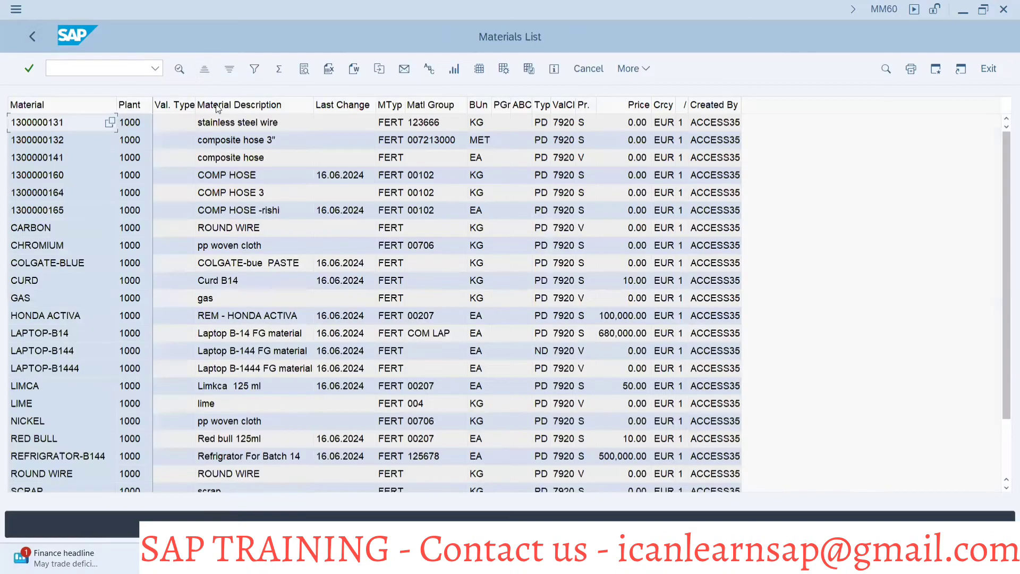
{"action": "scroll", "coordinate": [250, 292], "scroll_direction": "down", "scroll_amount": 2}
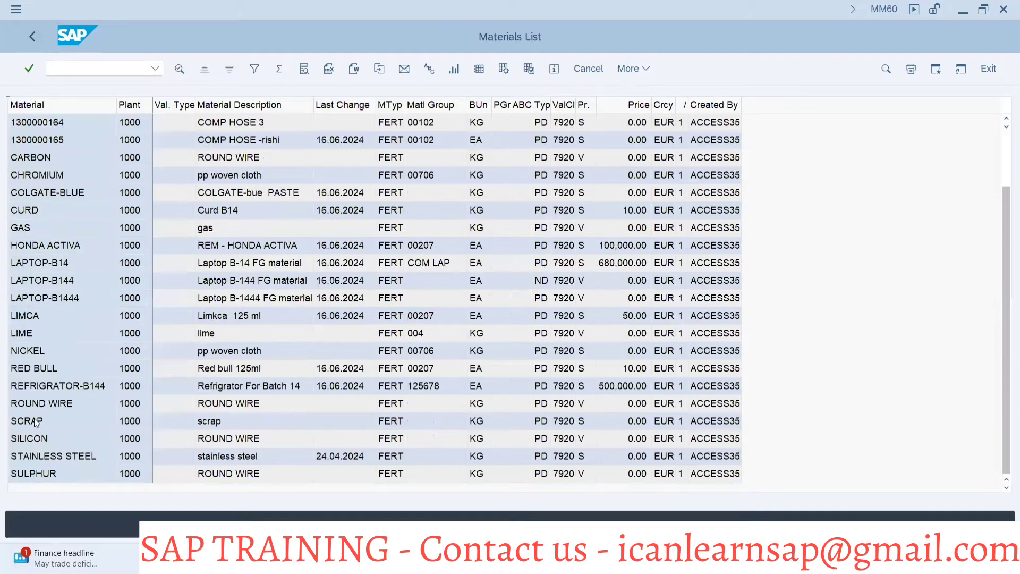
Open material LIMCA from the list in display mode with plant 1000 as the organizational level
{"action": "double_click", "coordinate": [26, 317]}
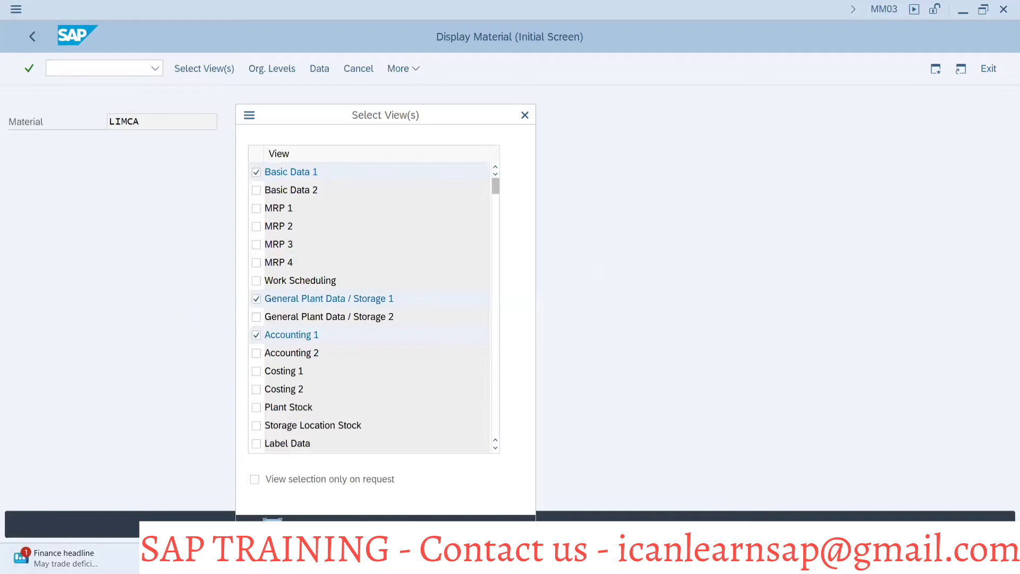
{"action": "key", "text": "Return"}
{"action": "type", "text": "1"}
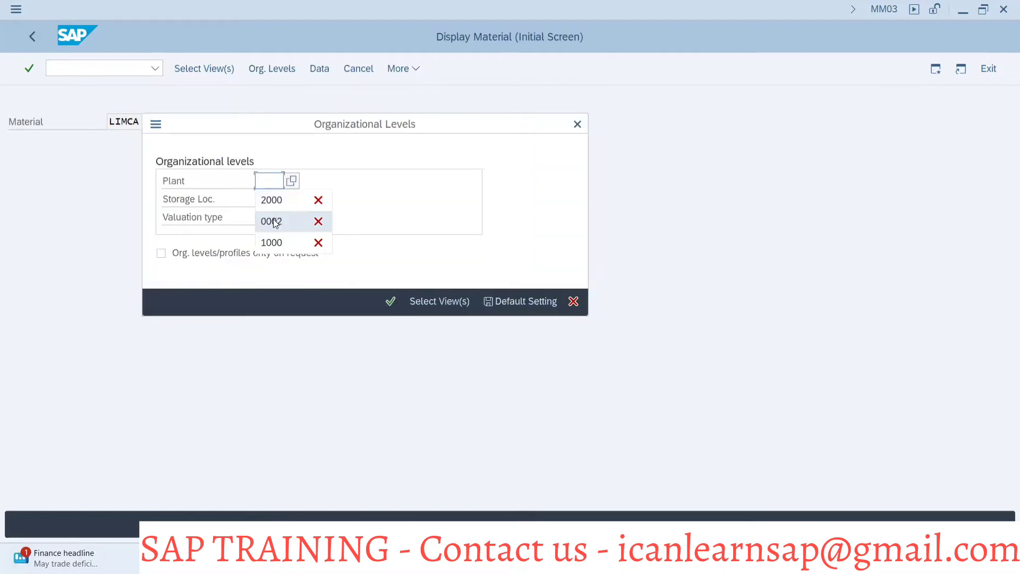
{"action": "left_click", "coordinate": [275, 240]}
{"action": "key", "text": "Return"}
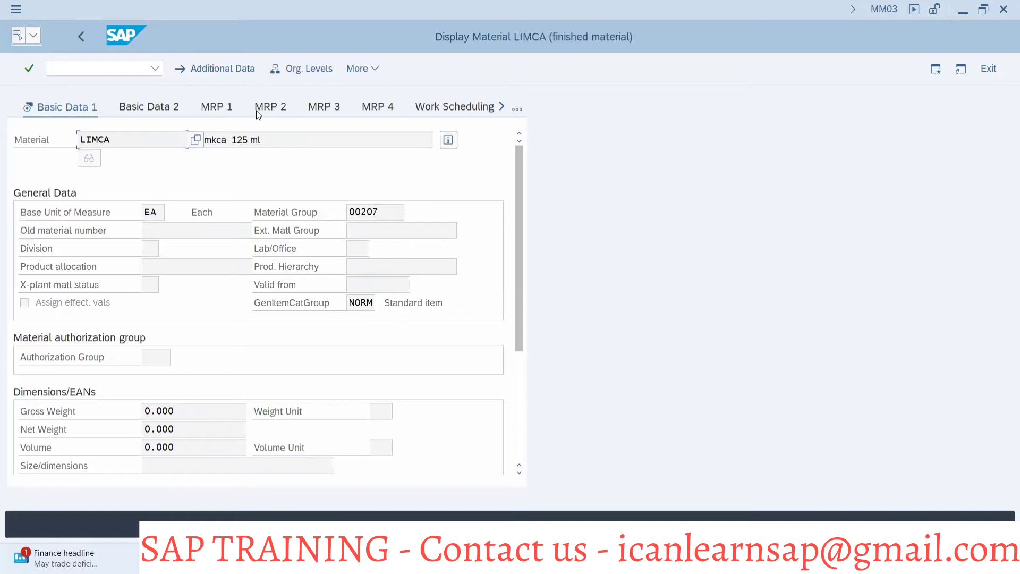
Check LIMCA's safety stock in the net requirements calculation of the MRP 2 view
{"action": "left_click", "coordinate": [301, 68]}
{"action": "left_click", "coordinate": [551, 265]}
{"action": "left_click", "coordinate": [271, 106]}
{"action": "scroll", "coordinate": [212, 387], "scroll_direction": "down", "scroll_amount": 3}
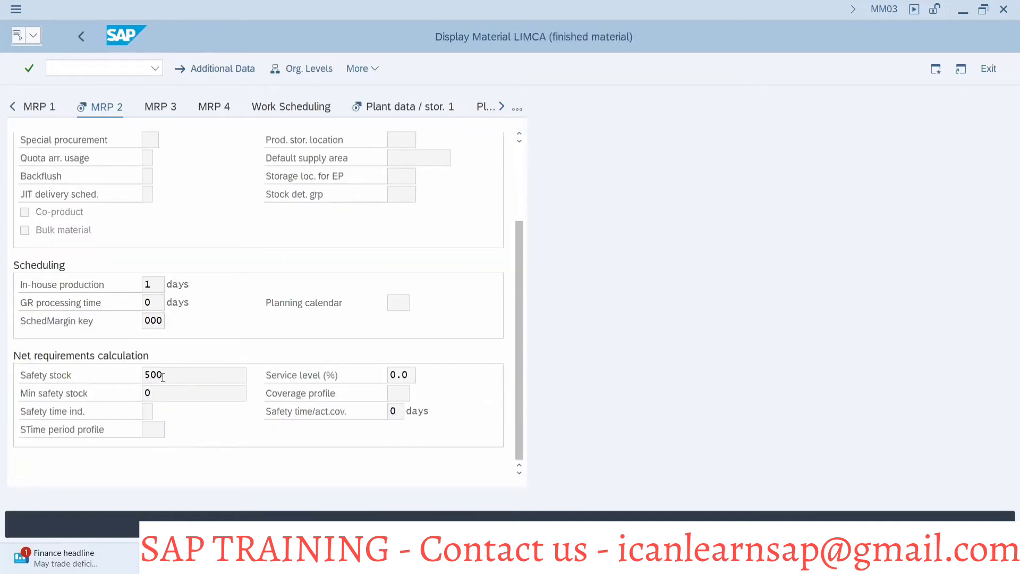
Display the change documents for LIMCA and open the details of the MM02(MASS) change
{"action": "left_click", "coordinate": [373, 72]}
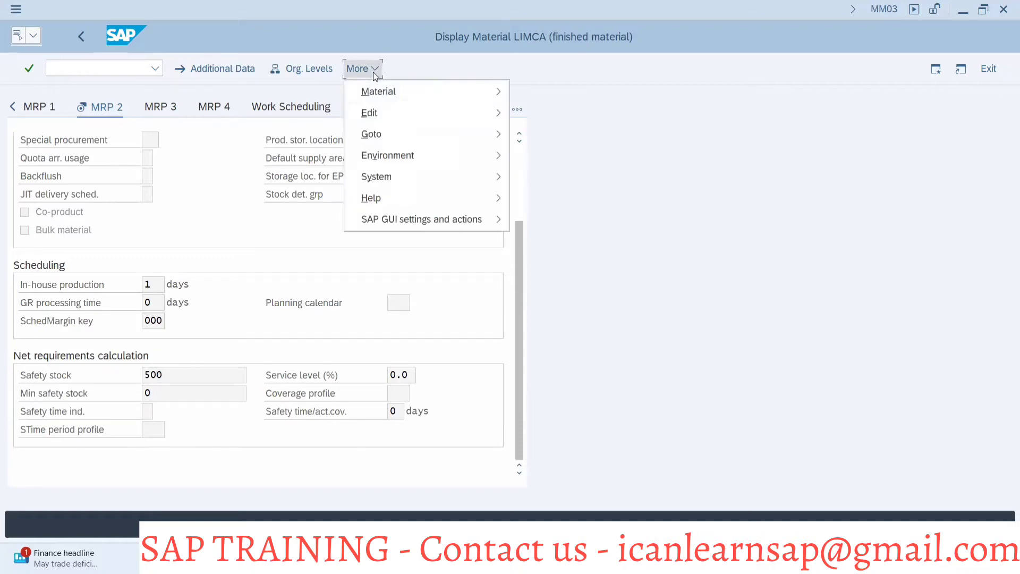
{"action": "mouse_move", "coordinate": [436, 155]}
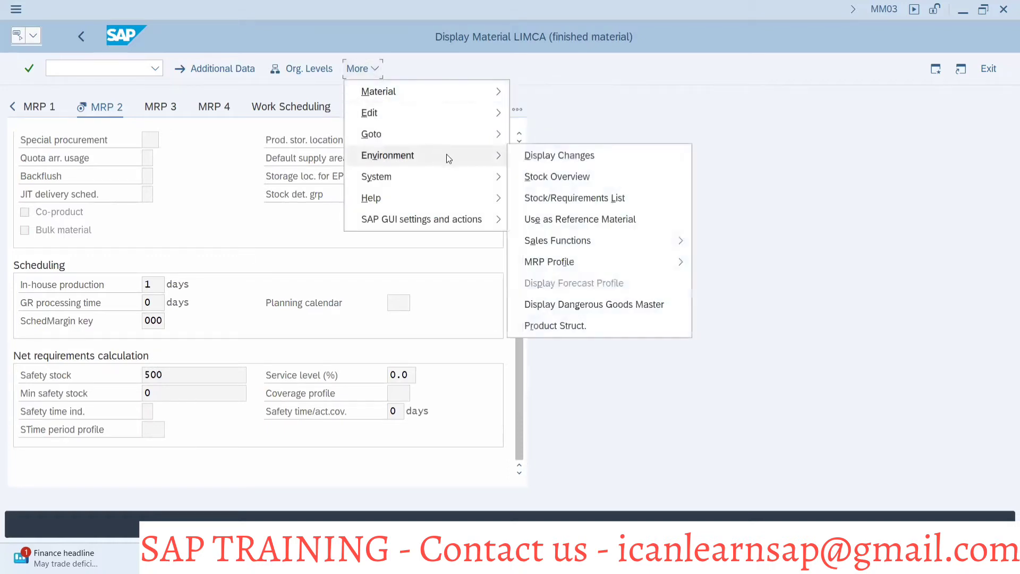
{"action": "left_click", "coordinate": [563, 158]}
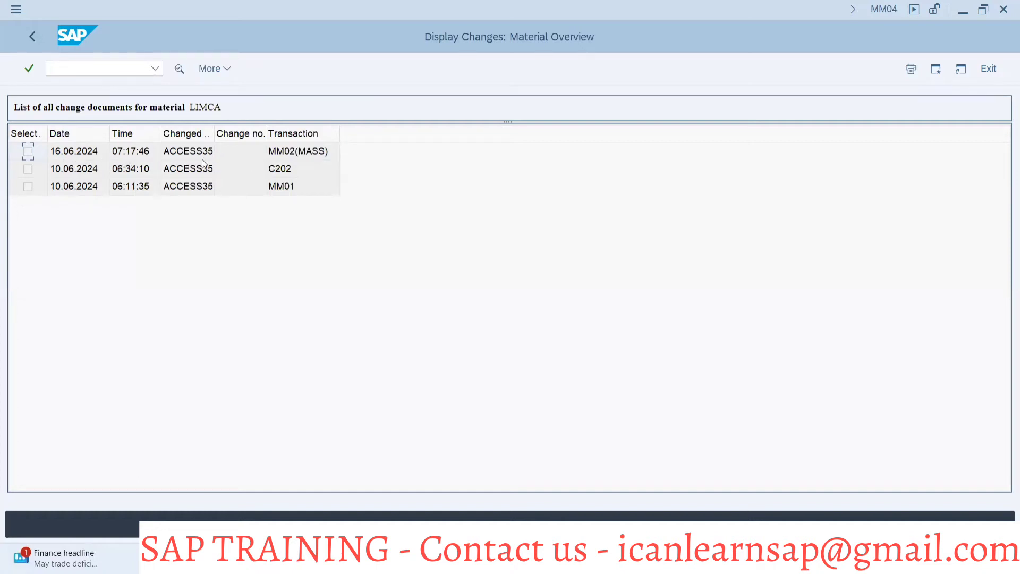
{"action": "double_click", "coordinate": [309, 154]}
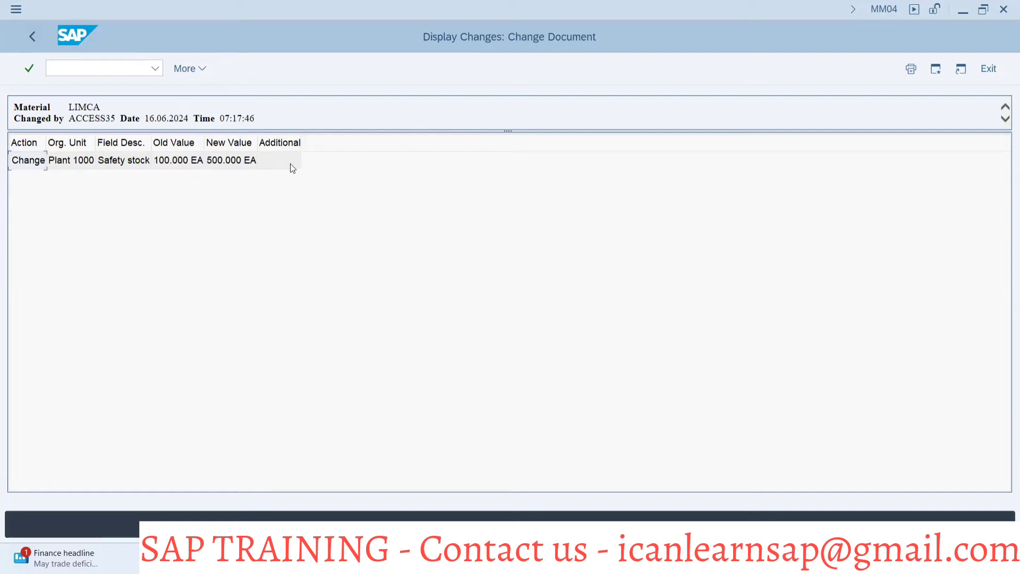
Switch back to the MM17 session, leave the update messages and mass change data, and return to the field selection
{"action": "key", "text": "alt+Tab"}
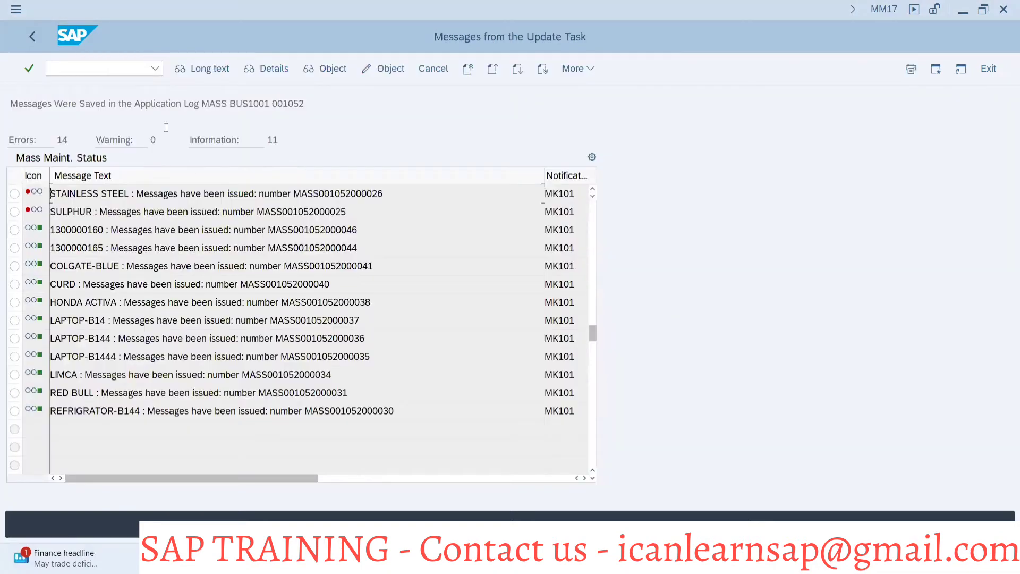
{"action": "left_click", "coordinate": [33, 36]}
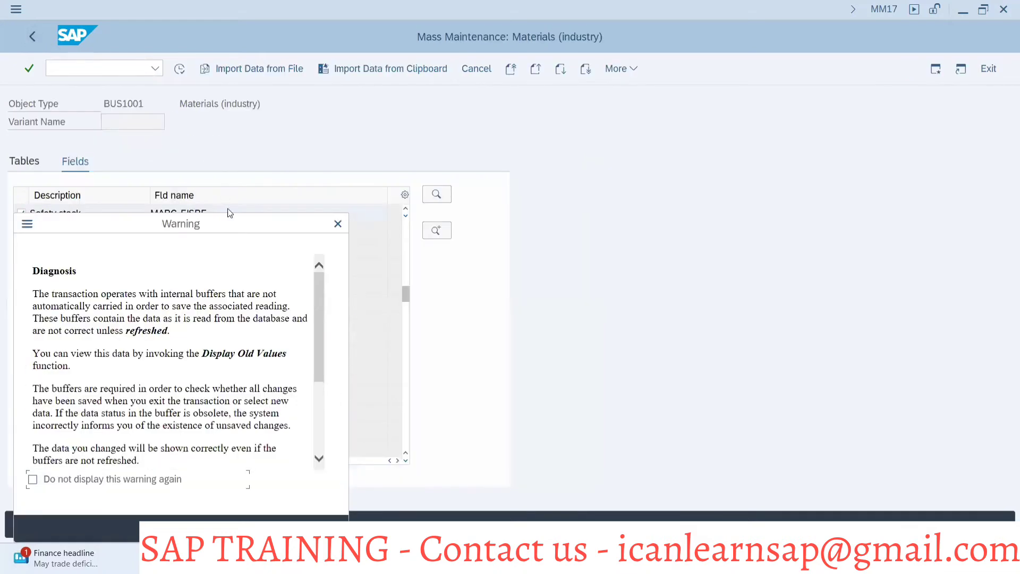
{"action": "key", "text": "Return"}
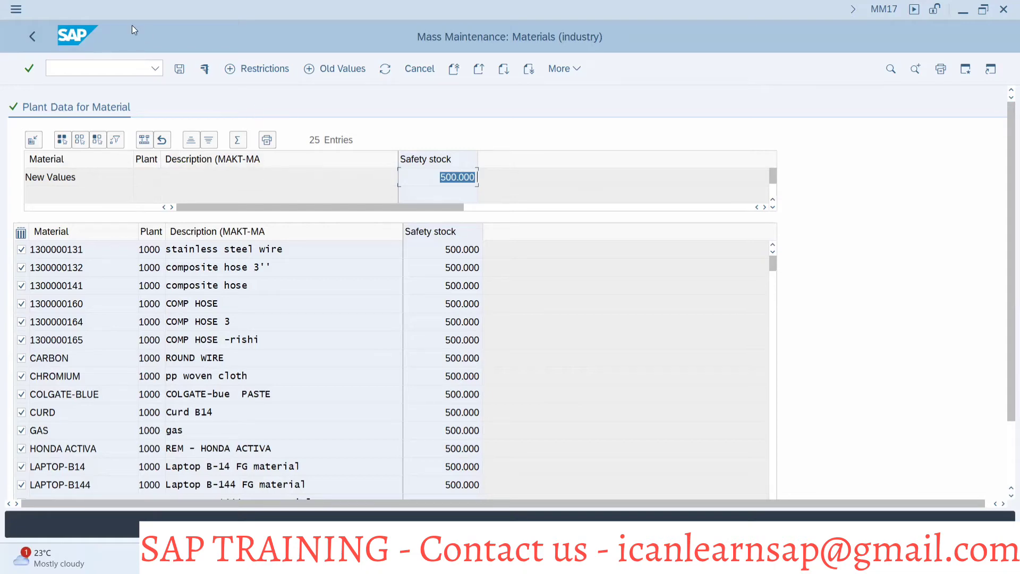
{"action": "left_click", "coordinate": [32, 37]}
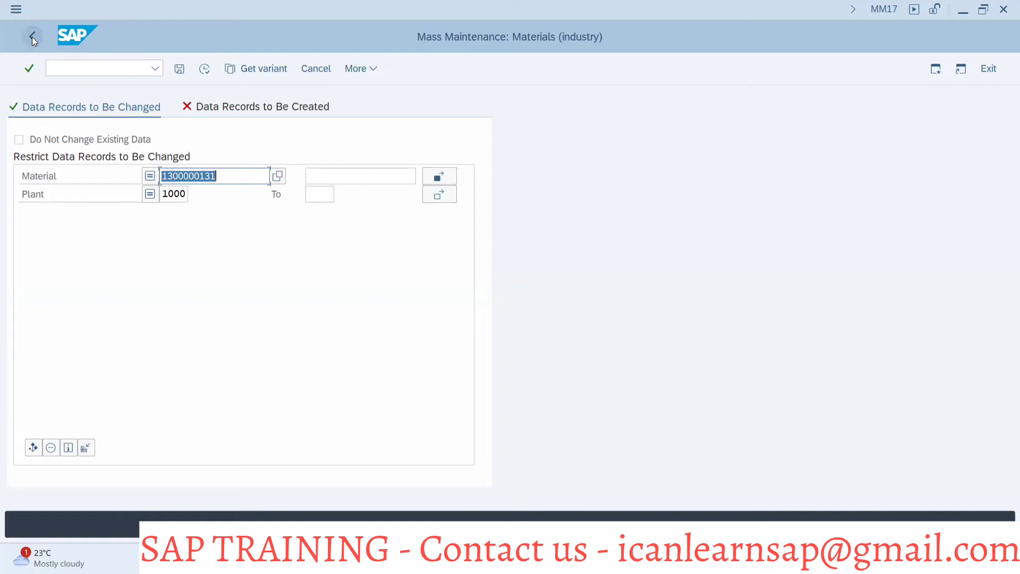
{"action": "left_click", "coordinate": [32, 40]}
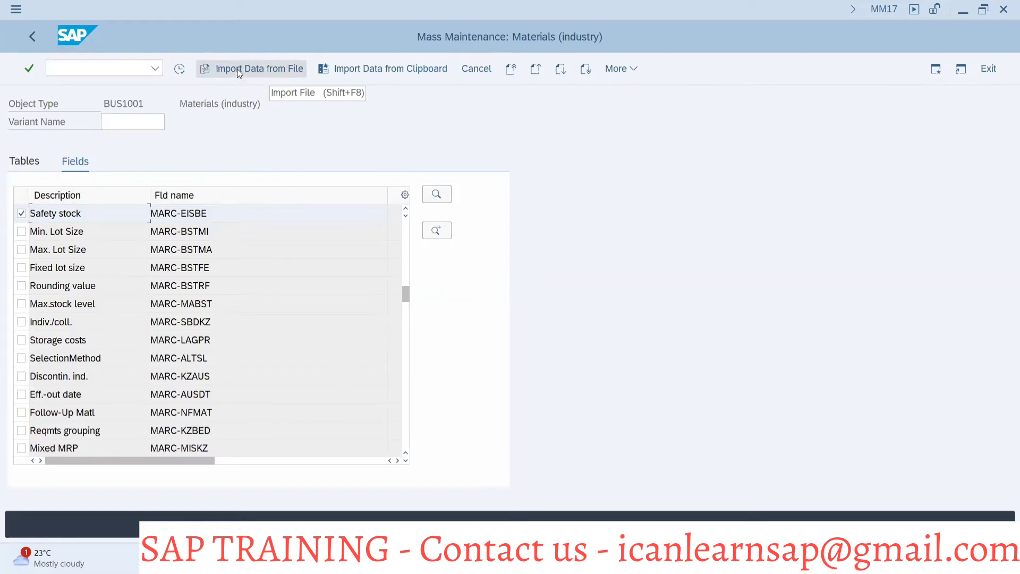
Look through the open windows and switch from mass maintenance to the MM60 materials list selection
{"action": "key", "text": "alt+Tab"}
{"action": "key", "text": "alt+Tab"}
{"action": "key", "text": "alt+Tab"}
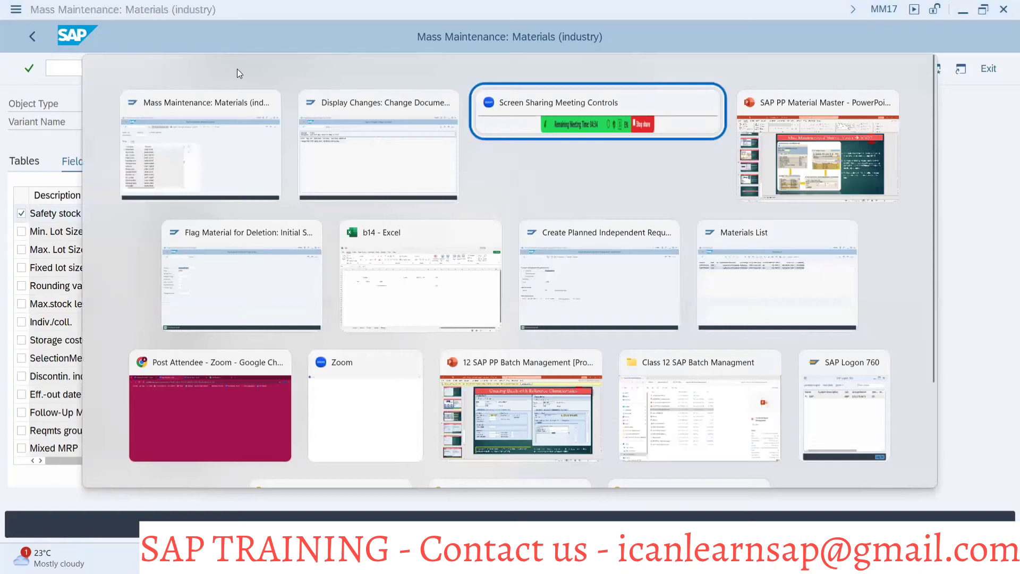
{"action": "key", "text": "alt+shift+Tab"}
{"action": "key", "text": "alt+shift+Tab"}
{"action": "key", "text": "alt+shift+Tab"}
{"action": "key", "text": "alt+Tab"}
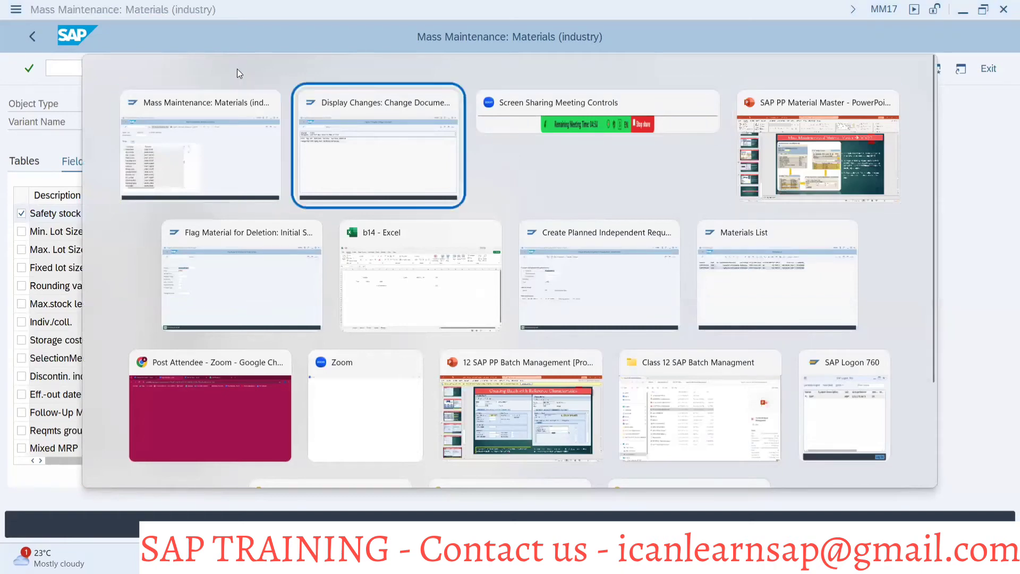
{"action": "key", "text": "alt+Tab"}
{"action": "key", "text": "alt+Tab"}
{"action": "key", "text": "alt+Tab"}
{"action": "key", "text": "alt+Tab"}
{"action": "key", "text": "alt+Tab"}
{"action": "key", "text": "alt+Tab"}
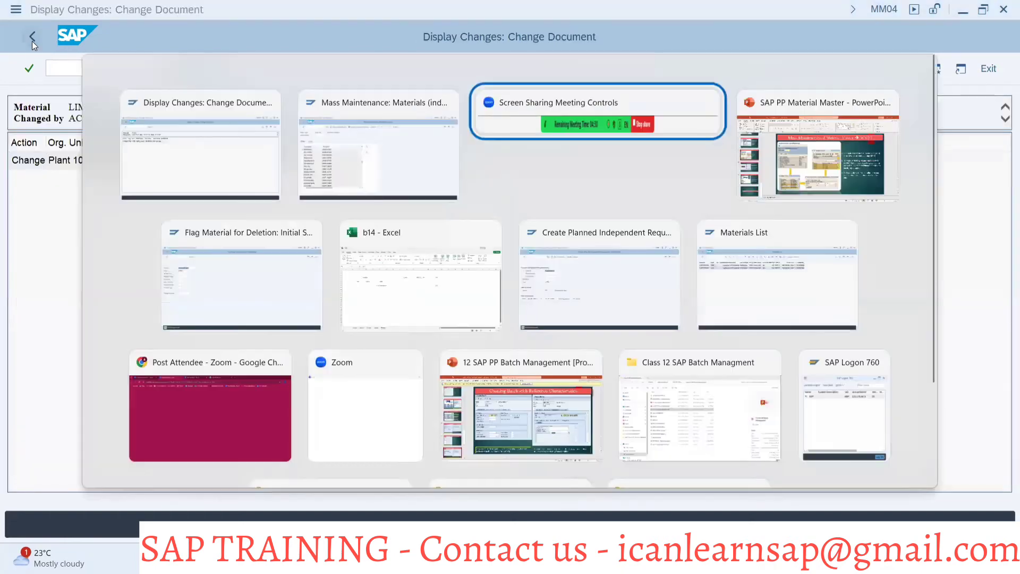
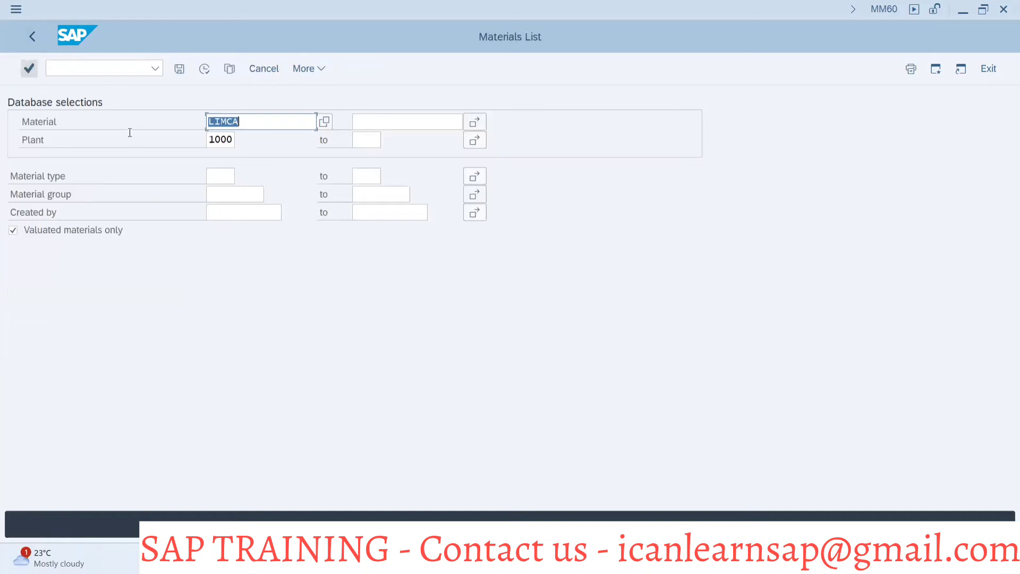
Clear all material values from the selection, including the multiple selection entries, and run the materials list for plant 1000
{"action": "key", "text": "BackSpace"}
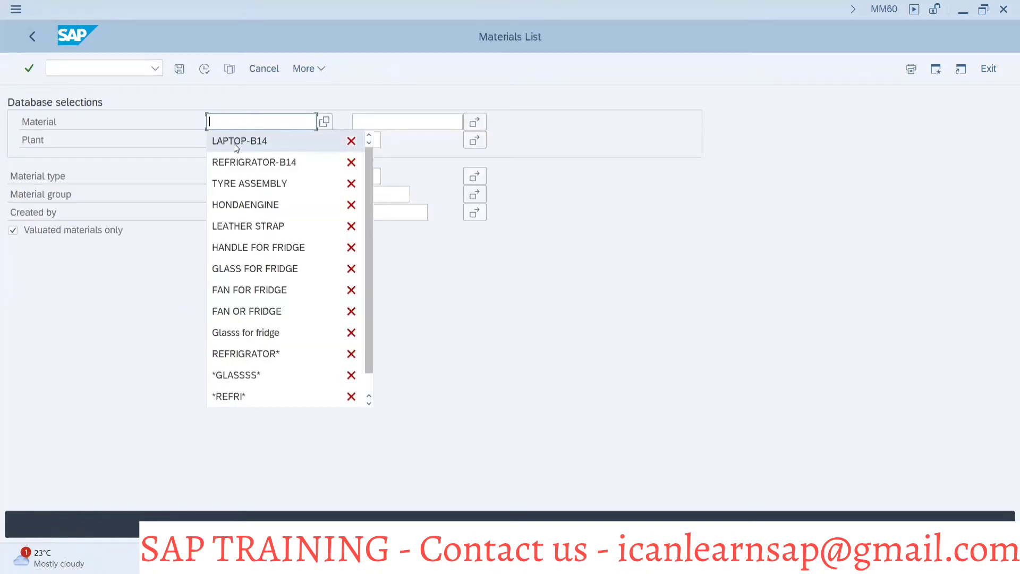
{"action": "left_click", "coordinate": [234, 140]}
{"action": "left_click", "coordinate": [476, 124]}
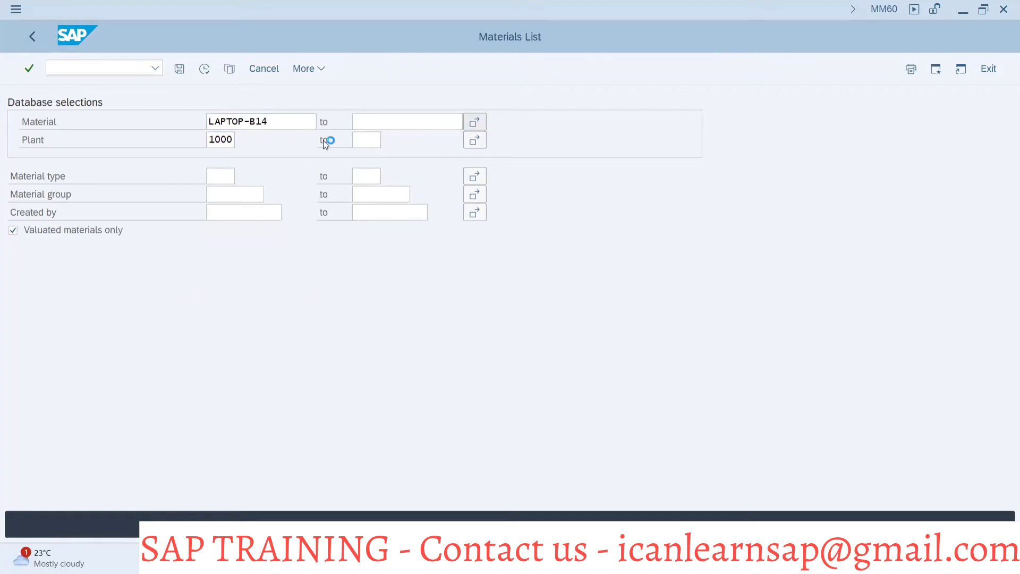
{"action": "left_click", "coordinate": [120, 242]}
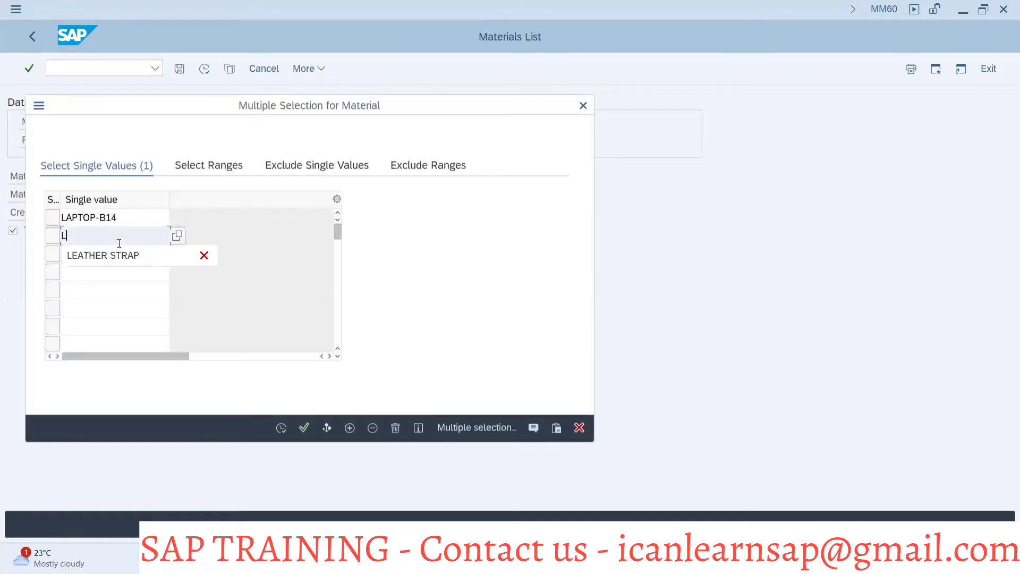
{"action": "left_click", "coordinate": [122, 218]}
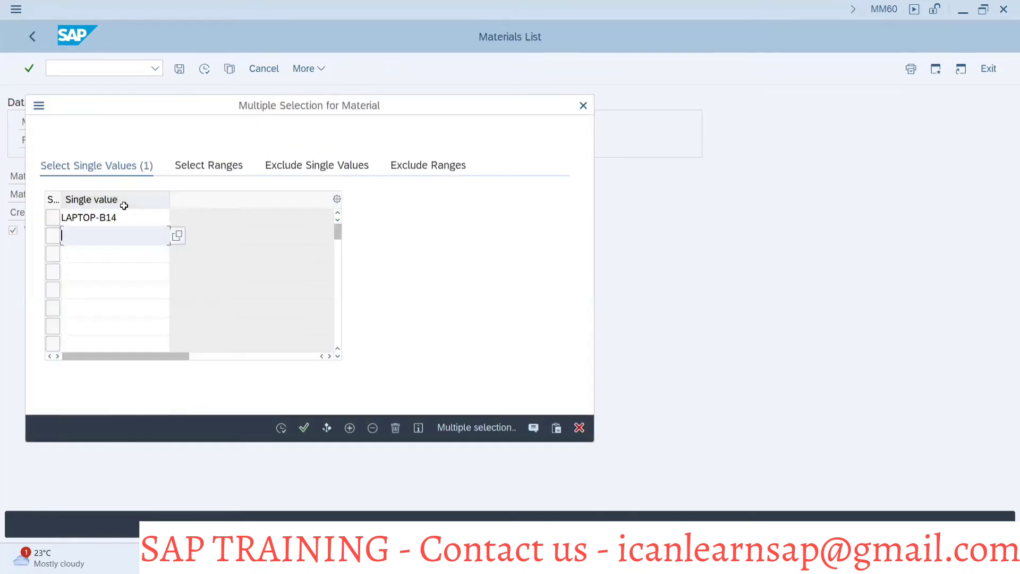
{"action": "key", "text": "BackSpace"}
{"action": "key", "text": "BackSpace"}
{"action": "key", "text": "BackSpace"}
{"action": "key", "text": "BackSpace"}
{"action": "key", "text": "BackSpace"}
{"action": "key", "text": "BackSpace"}
{"action": "key", "text": "BackSpace"}
{"action": "key", "text": "BackSpace"}
{"action": "key", "text": "BackSpace"}
{"action": "key", "text": "BackSpace"}
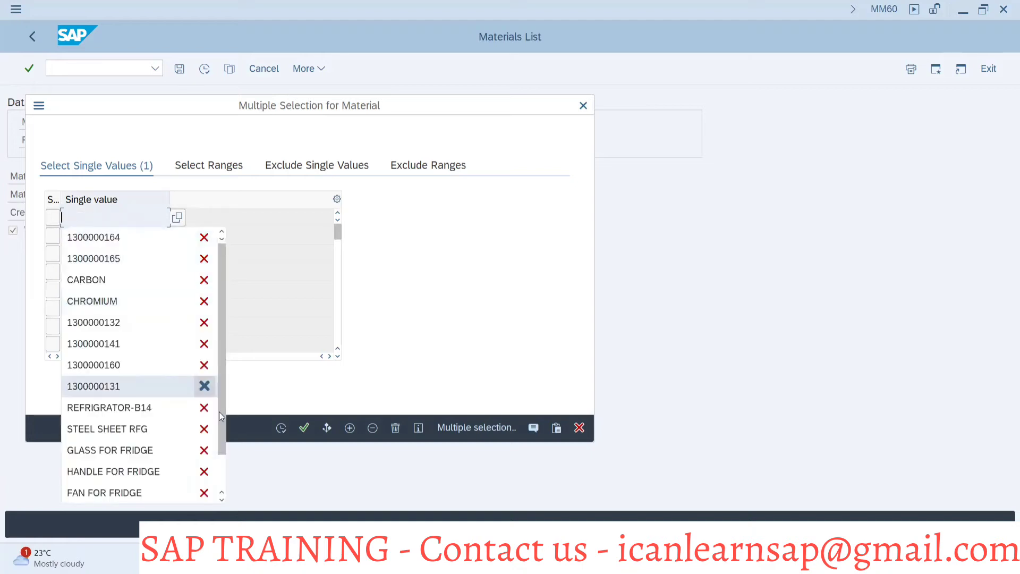
{"action": "left_click", "coordinate": [277, 428]}
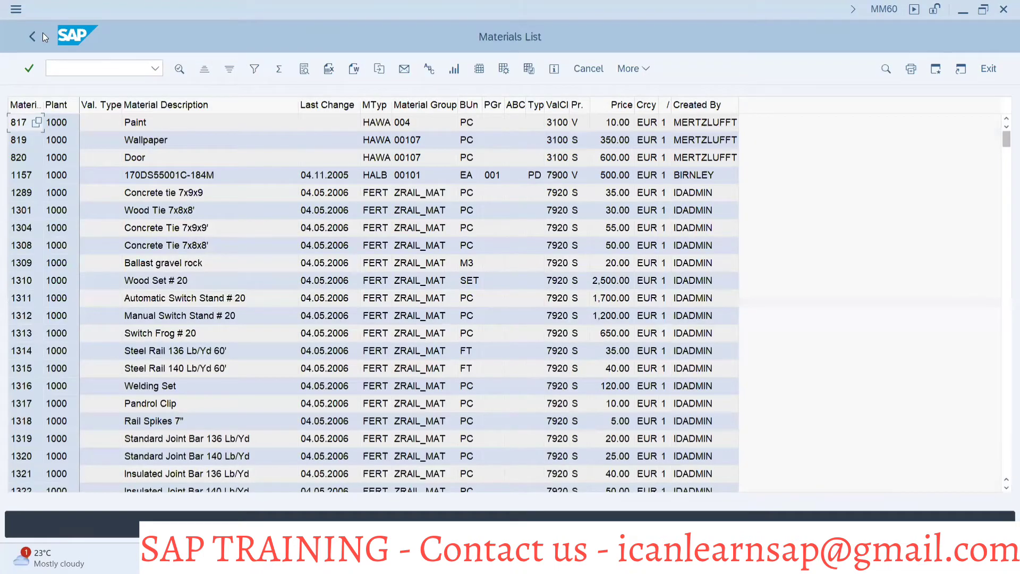
Restrict the plant 1000 list to material type FERT created by ACCESS35, run it and look through the materials
{"action": "left_click", "coordinate": [33, 37]}
{"action": "left_click", "coordinate": [219, 176]}
{"action": "type", "text": "FERT"}
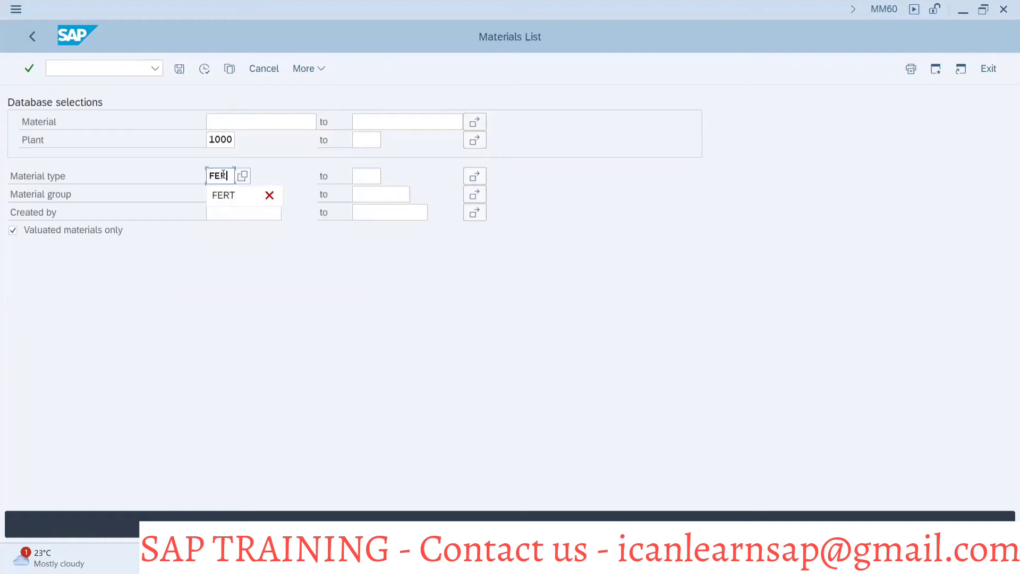
{"action": "left_click", "coordinate": [222, 212]}
{"action": "left_click", "coordinate": [223, 232]}
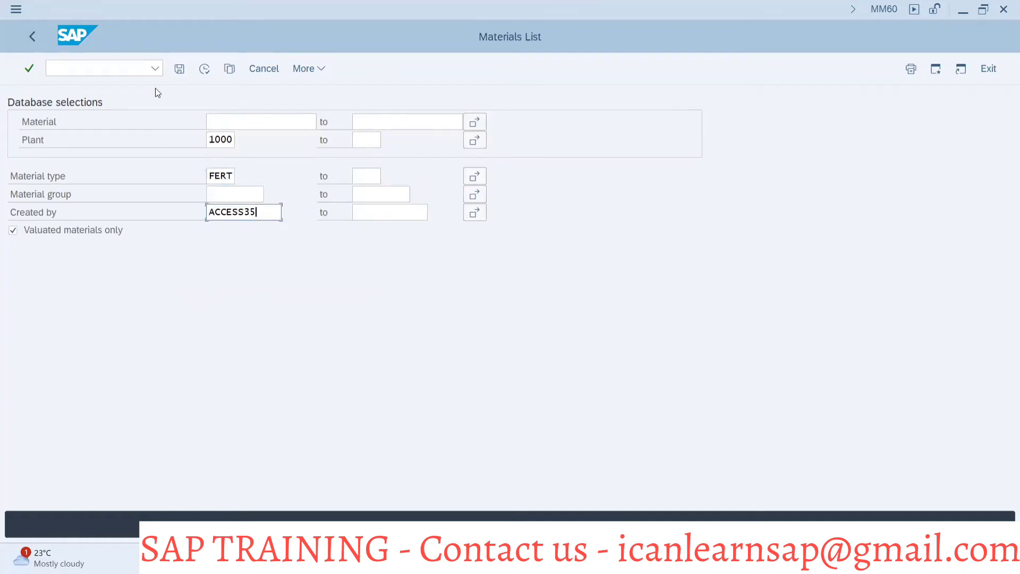
{"action": "left_click", "coordinate": [204, 68]}
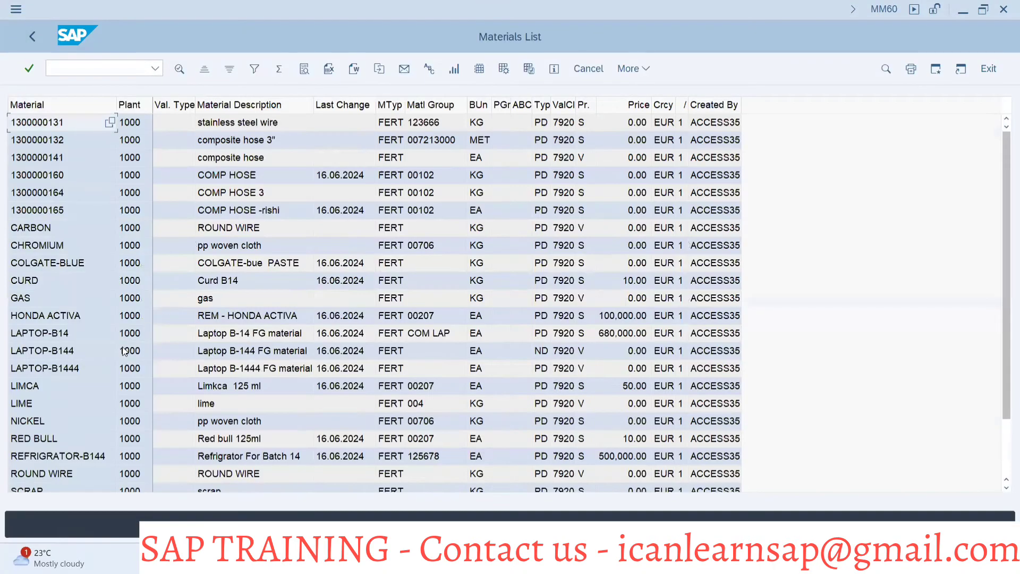
{"action": "scroll", "coordinate": [85, 383], "scroll_direction": "down", "scroll_amount": 2}
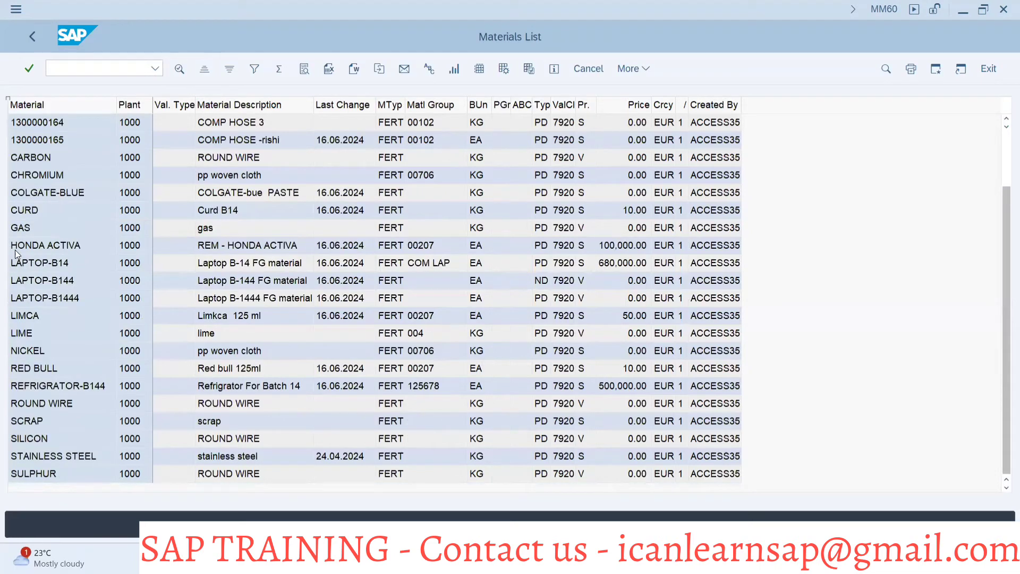
Copy the materials HONDA ACTIVA through REFRIGRATOR-B144 from the list into column A of a new blank Excel workbook and fit the column width
{"action": "left_click_drag", "start_coordinate": [15, 245], "coordinate": [36, 388]}
{"action": "key", "text": "ctrl+c"}
{"action": "key", "text": "alt+Tab"}
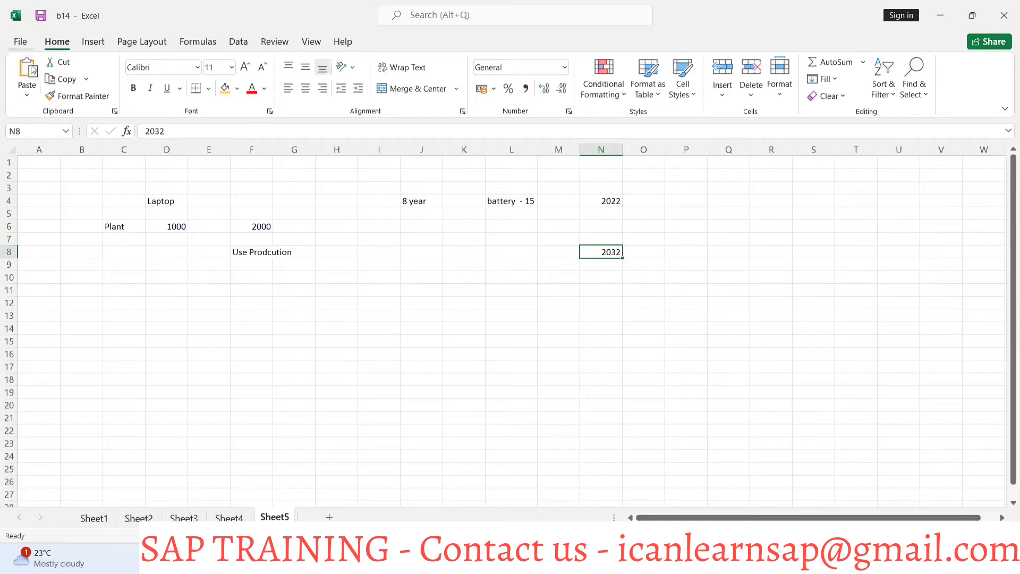
{"action": "left_click", "coordinate": [19, 39]}
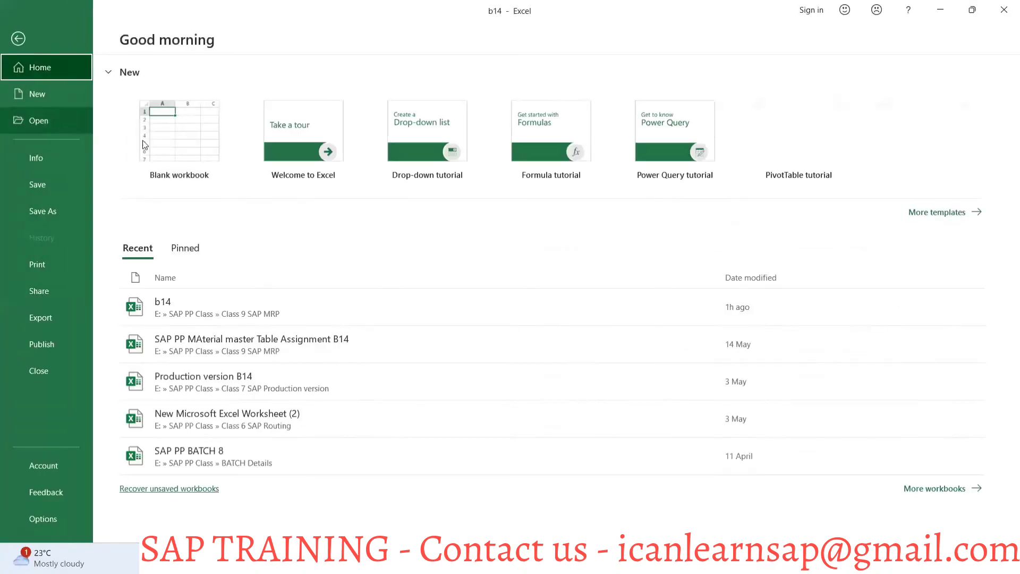
{"action": "left_click", "coordinate": [144, 145]}
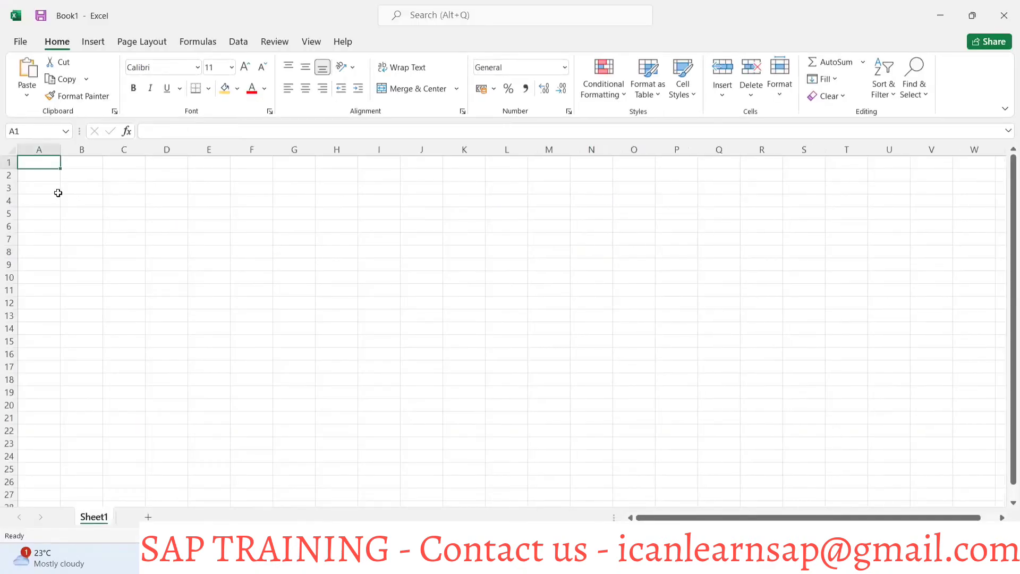
{"action": "key", "text": "ctrl+v"}
{"action": "double_click", "coordinate": [61, 149]}
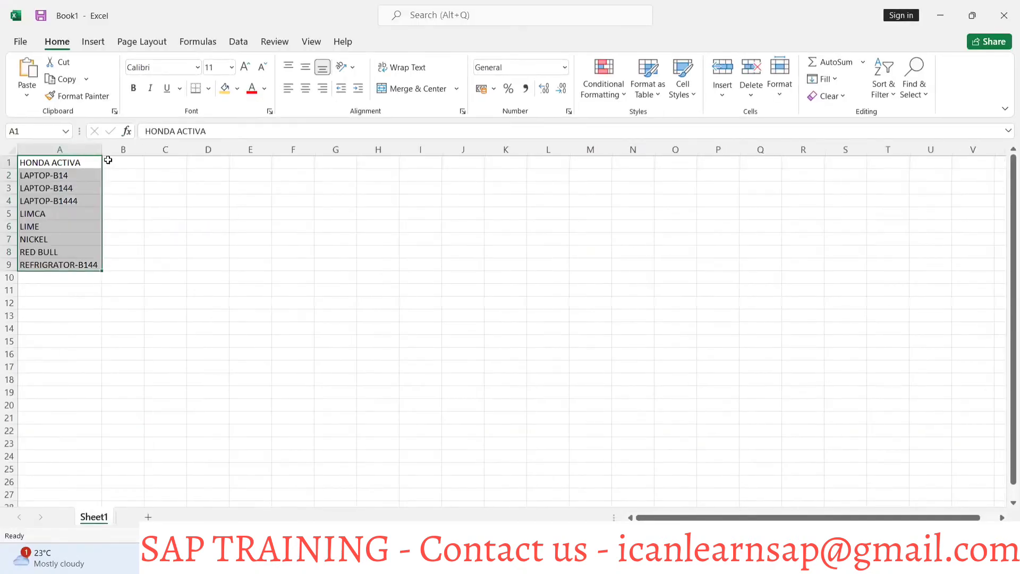
Enter the safety stock values 100, 200 and 400 beside the first three materials in cells B1 to B3
{"action": "left_click", "coordinate": [107, 160]}
{"action": "type", "text": "100"}
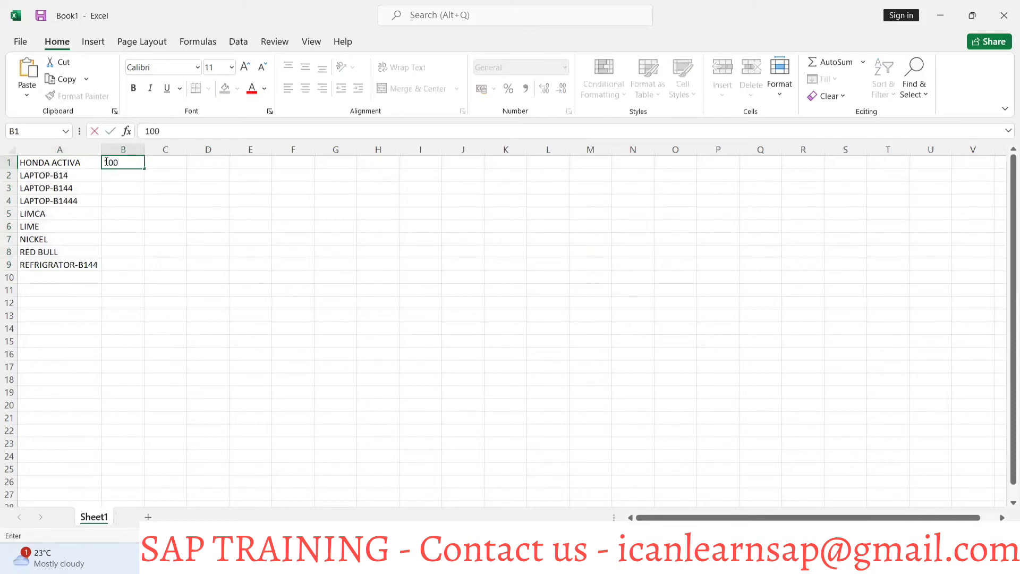
{"action": "left_click", "coordinate": [114, 172]}
{"action": "type", "text": "200"}
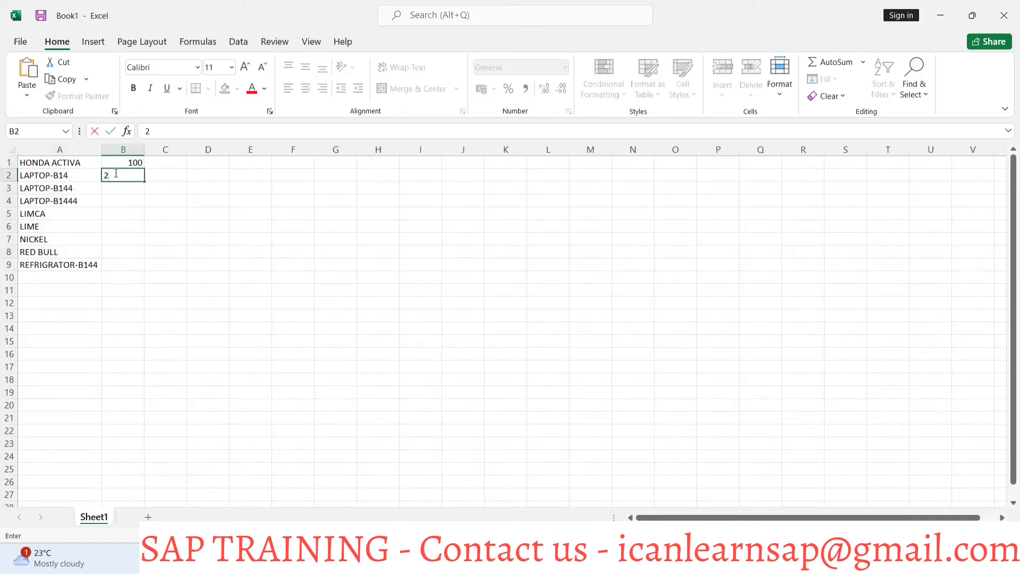
{"action": "left_click", "coordinate": [124, 194]}
{"action": "type", "text": "400"}
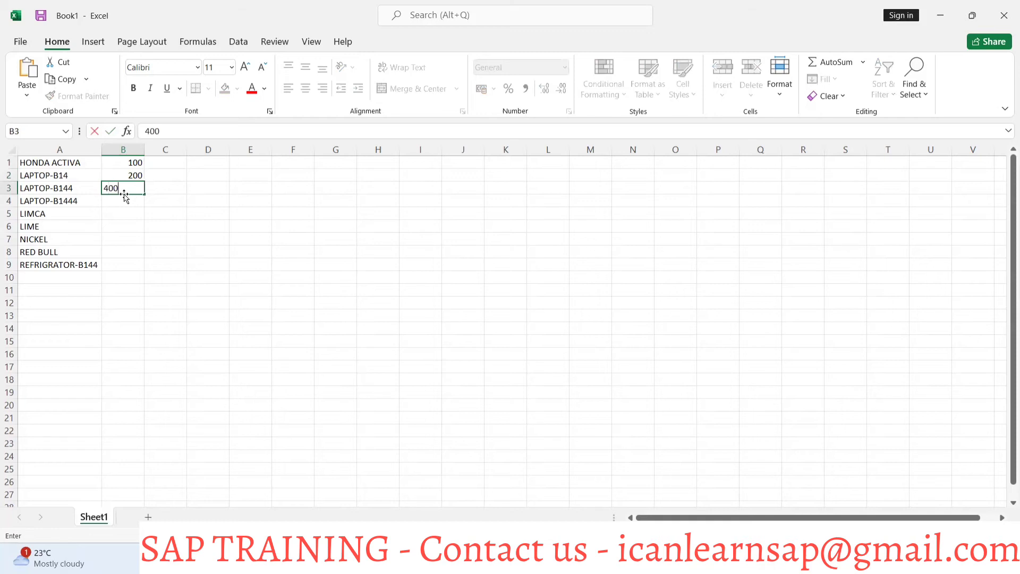
{"action": "left_click", "coordinate": [127, 210]}
{"action": "left_click", "coordinate": [123, 201]}
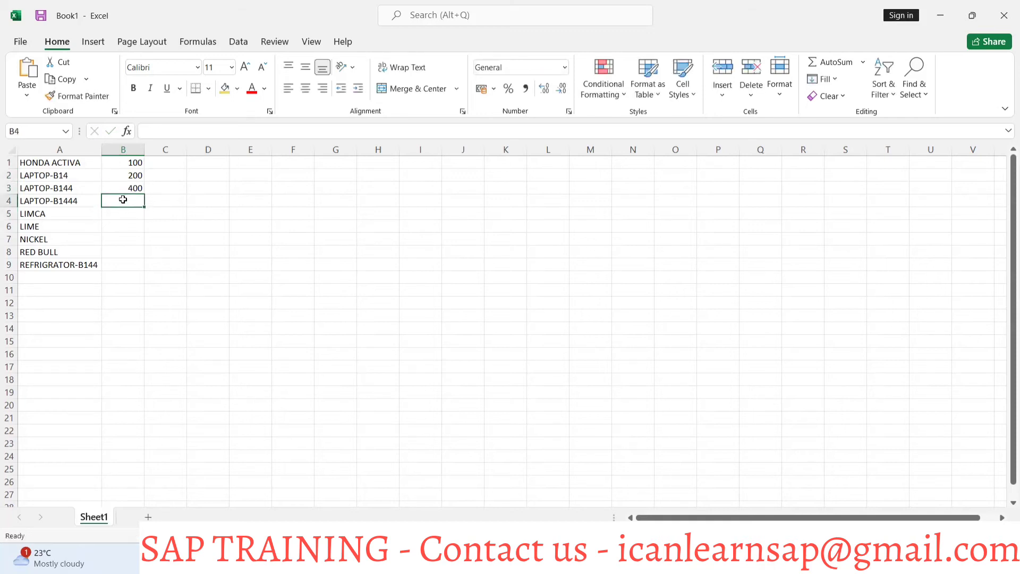
Copy the three quantities from B1:B3 into B4:B9 so the remaining materials get repeating values
{"action": "left_click", "coordinate": [127, 166]}
{"action": "left_click_drag", "start_coordinate": [129, 175], "coordinate": [131, 266]}
{"action": "key", "text": "ctrl+c"}
{"action": "key", "text": "ctrl+v"}
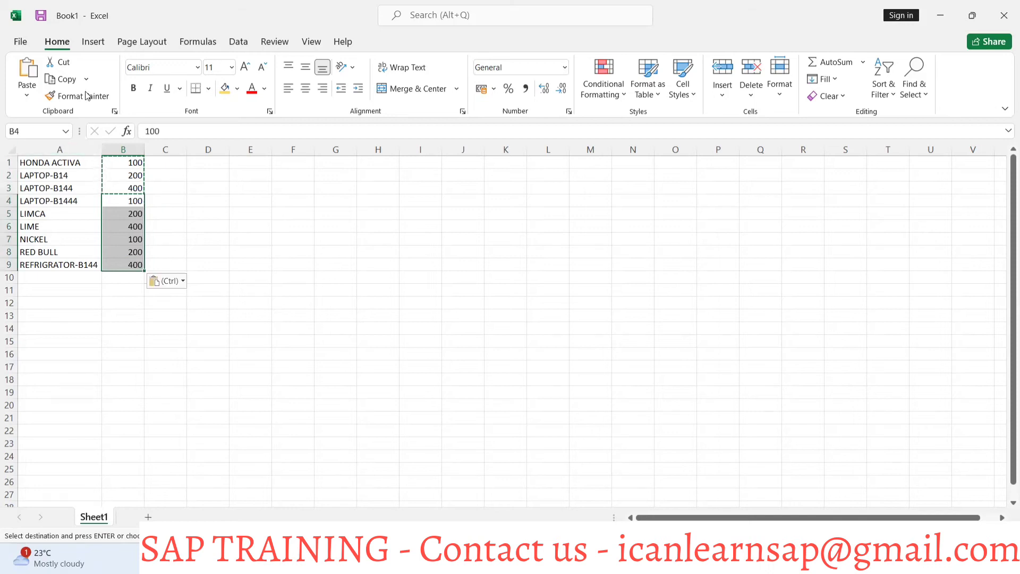
Save the workbook as MM17 -B15 in the Class 3 SAP Material master folder under SAP PP Class
{"action": "left_click", "coordinate": [41, 16]}
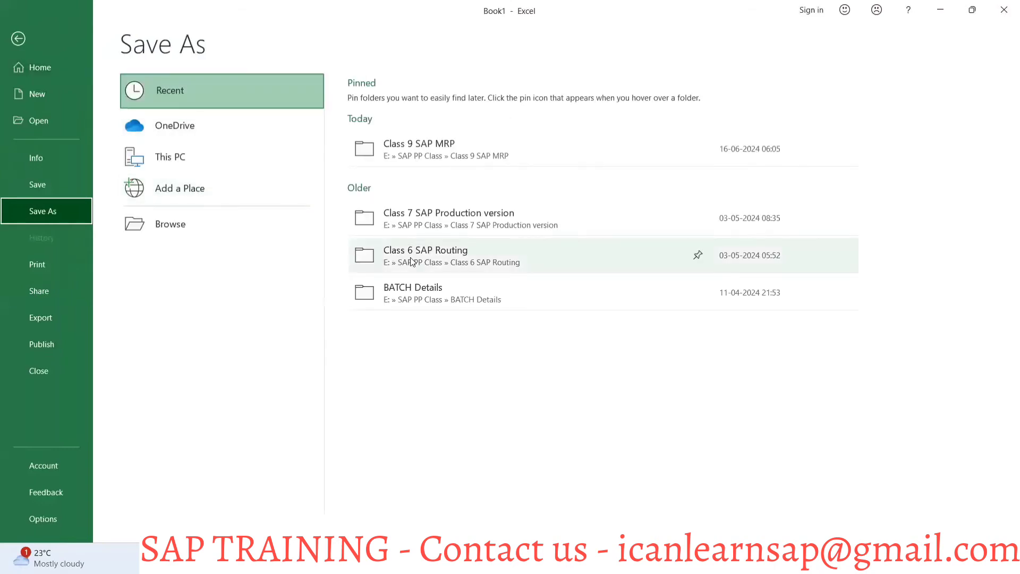
{"action": "left_click", "coordinate": [432, 144]}
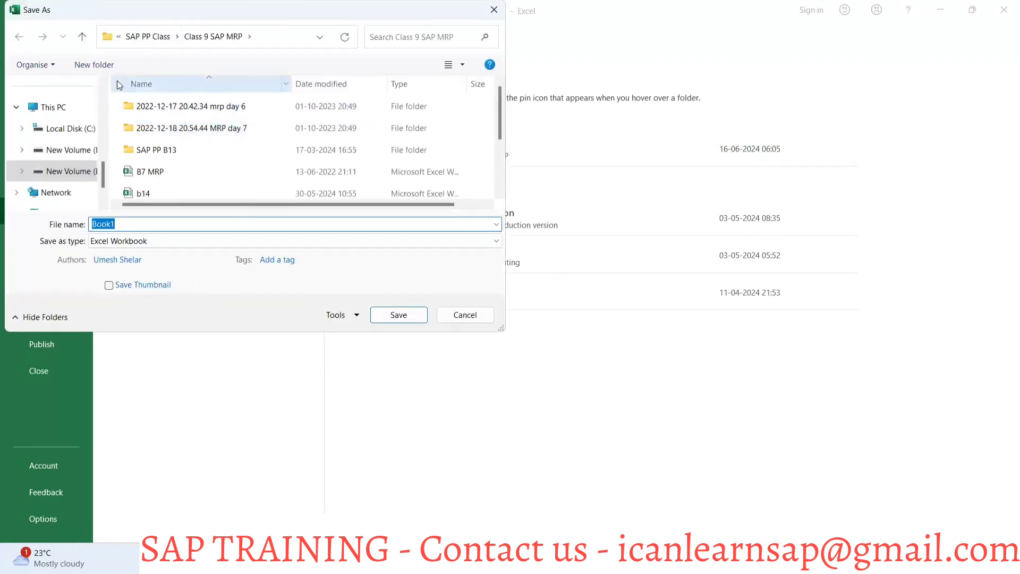
{"action": "left_click", "coordinate": [148, 36]}
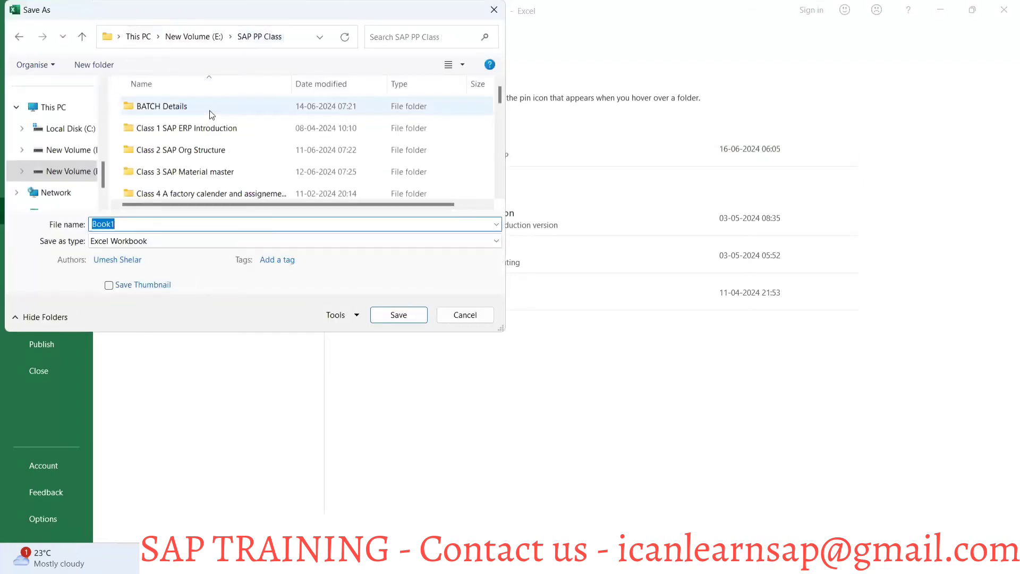
{"action": "double_click", "coordinate": [201, 171]}
{"action": "double_click", "coordinate": [164, 224]}
{"action": "type", "text": "MM17 -B15"}
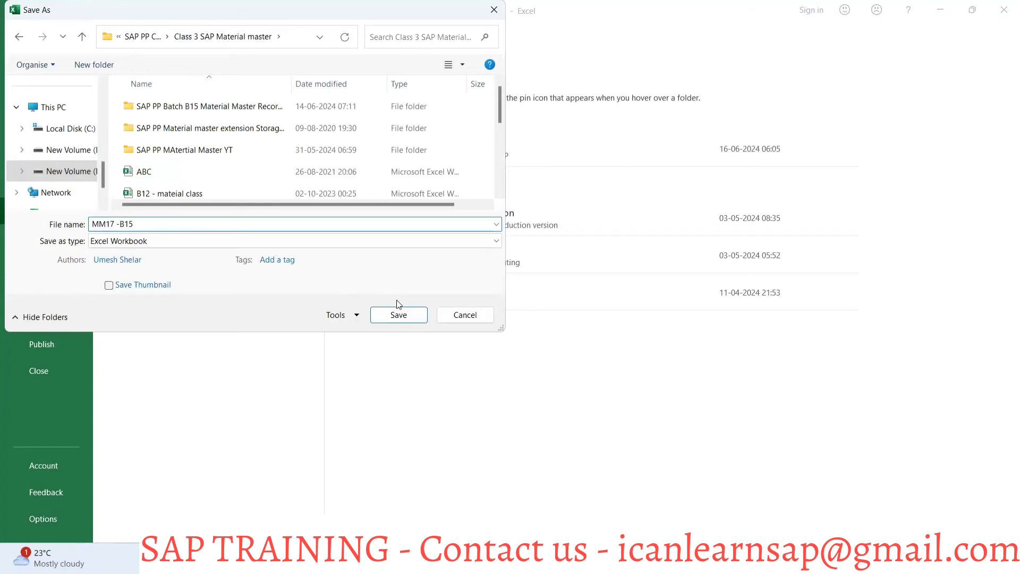
{"action": "left_click", "coordinate": [398, 312]}
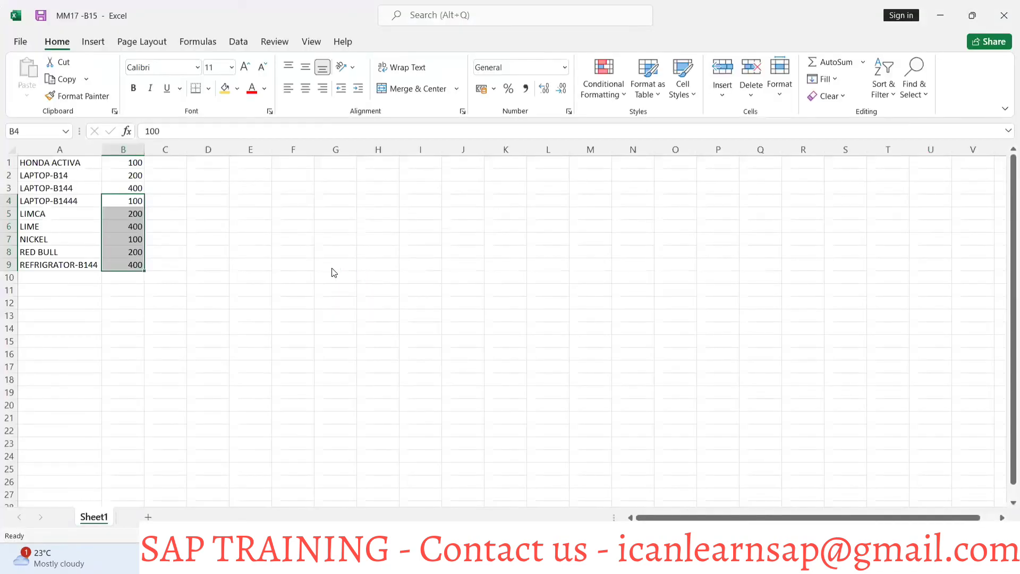
Switch back to the SAP session showing the LIMCA change document and start transaction MM17 there
{"action": "key", "text": "alt+Tab"}
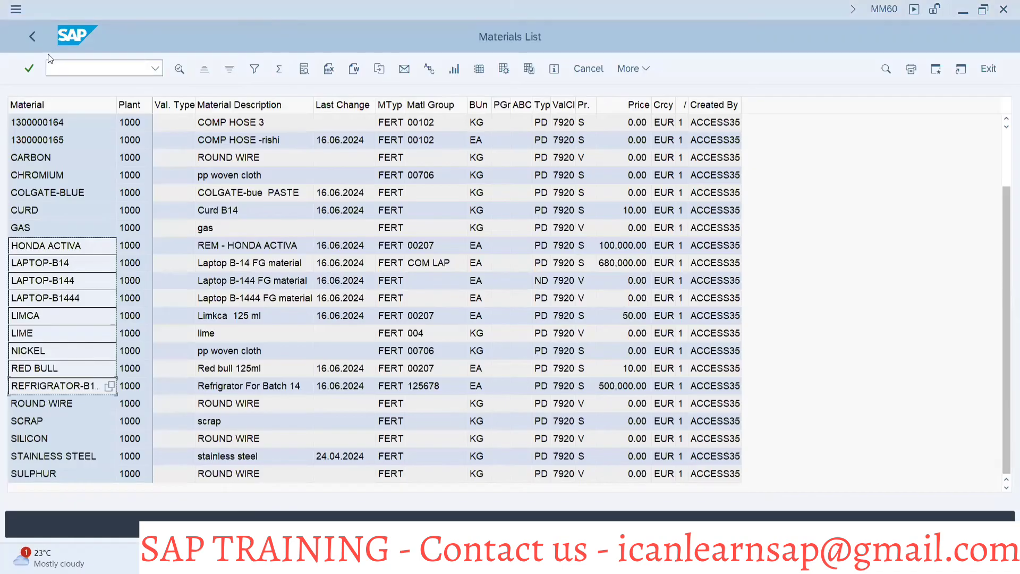
{"action": "key", "text": "alt+Tab"}
{"action": "key", "text": "alt+Tab"}
{"action": "key", "text": "alt+Tab"}
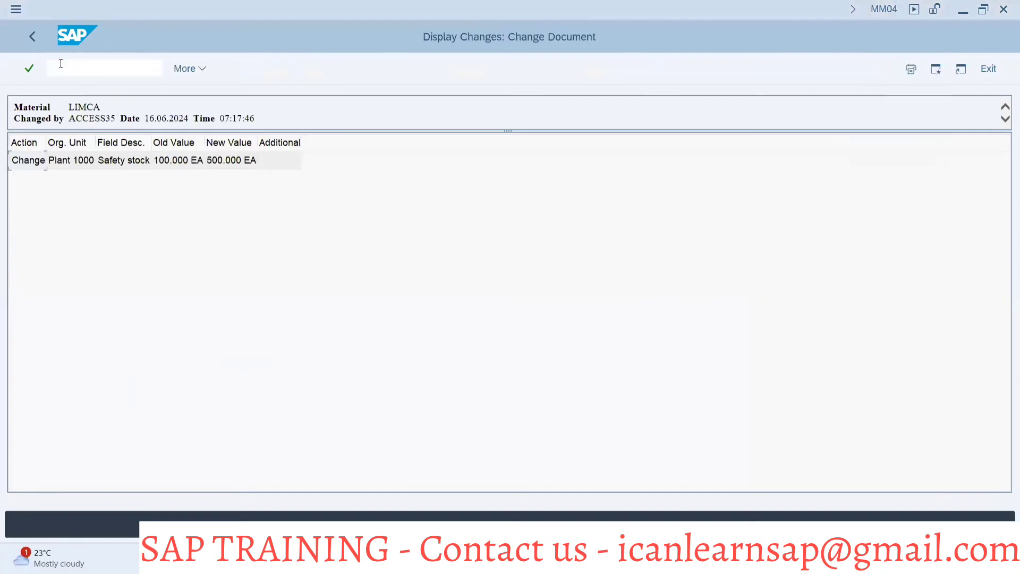
{"action": "type", "text": "/nmm17"}
{"action": "key", "text": "Return"}
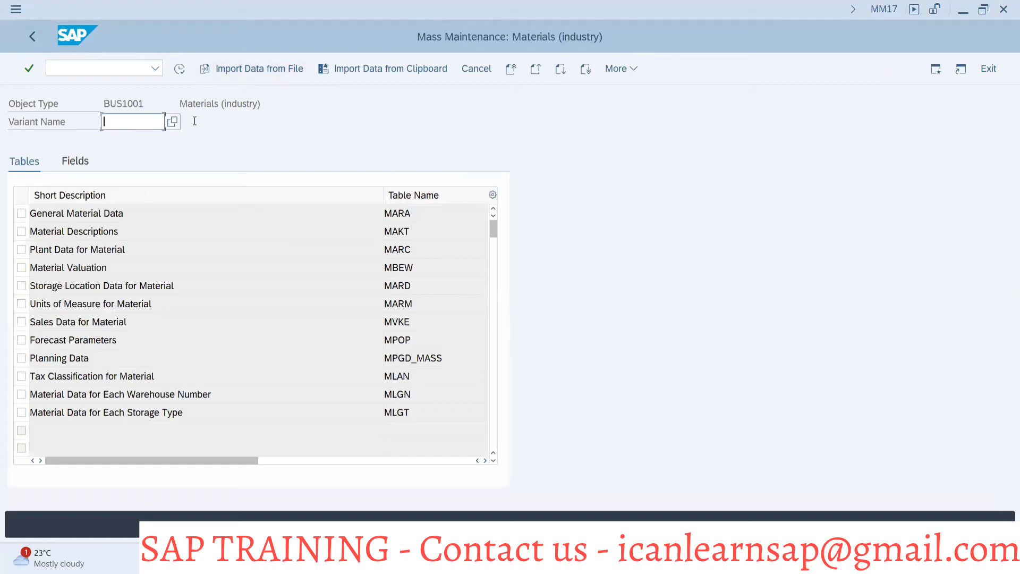
Search the mass maintenance fields for Safety and select the Safety stock field MARC-EISBE
{"action": "left_click", "coordinate": [84, 163]}
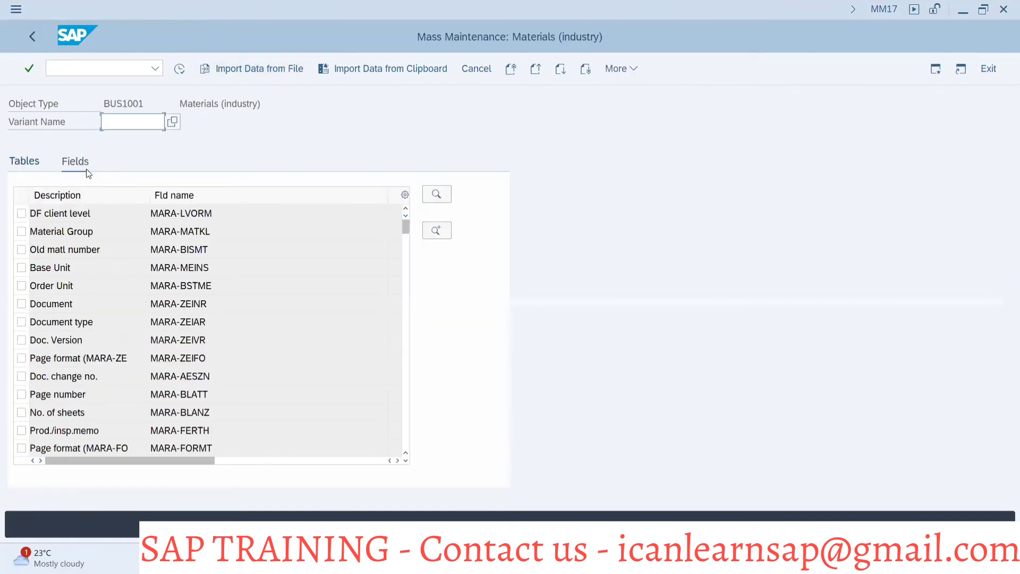
{"action": "left_click", "coordinate": [233, 71]}
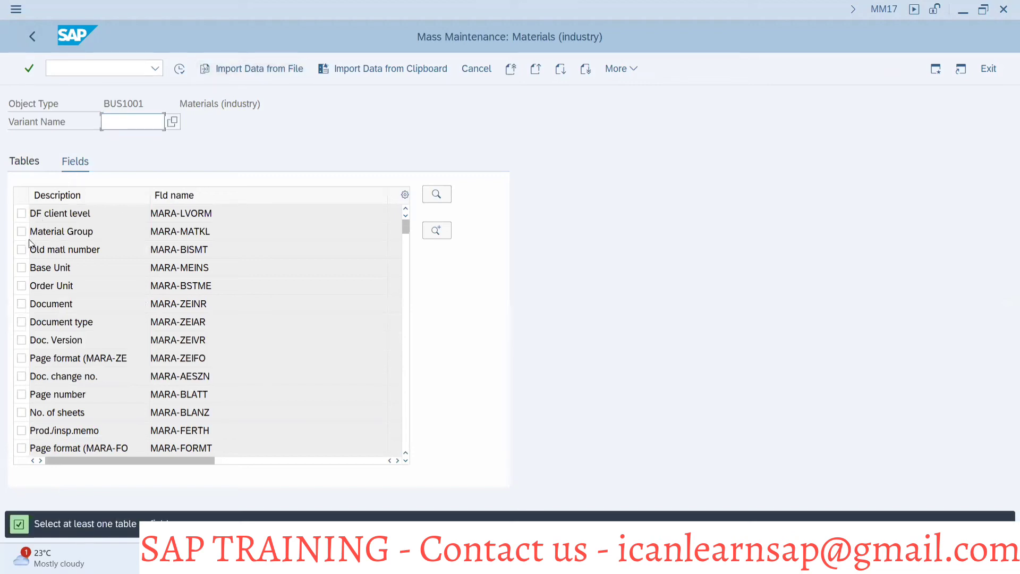
{"action": "left_click", "coordinate": [437, 194]}
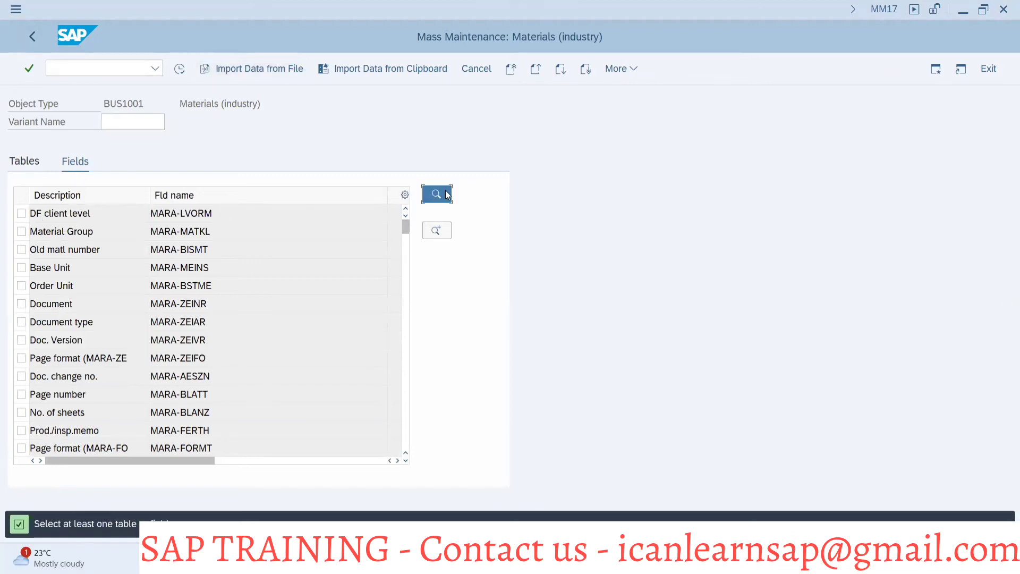
{"action": "left_click", "coordinate": [234, 217]}
{"action": "left_click", "coordinate": [218, 237]}
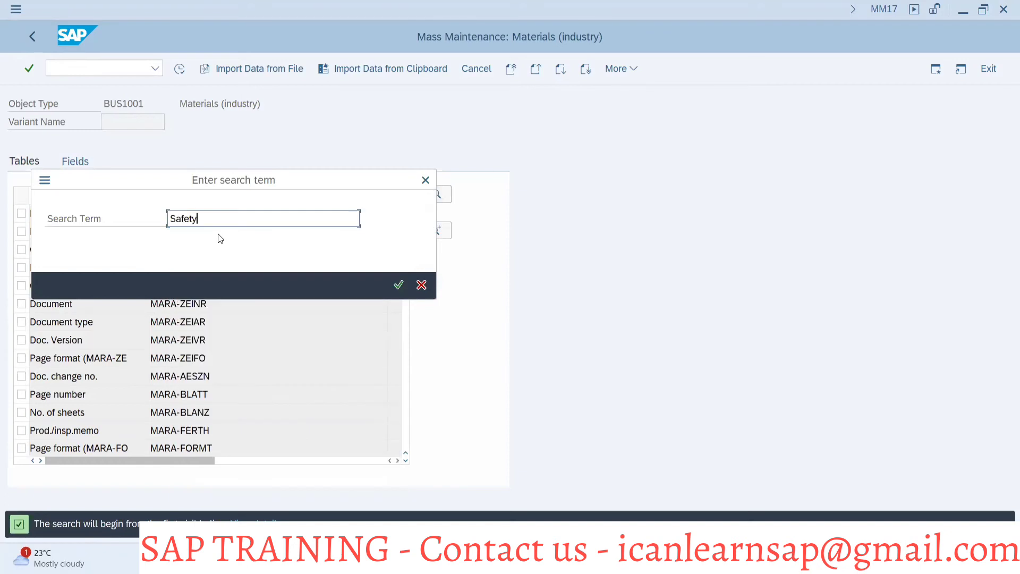
{"action": "key", "text": "Return"}
{"action": "left_click", "coordinate": [21, 213]}
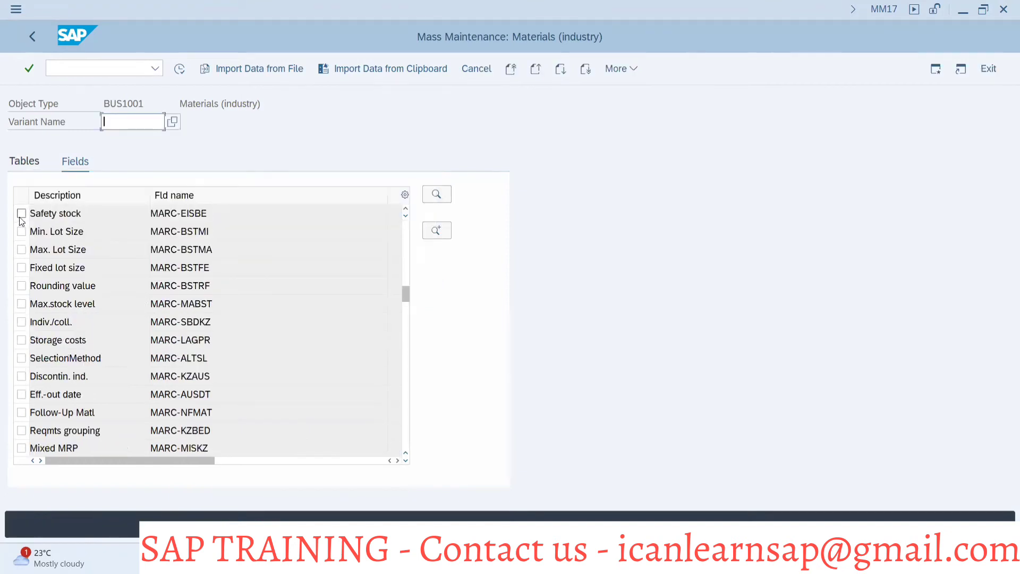
Start importing data from a file and choose the workbook MM17 -B15 from the Class 3 SAP Material master folder on drive E
{"action": "left_click", "coordinate": [231, 69]}
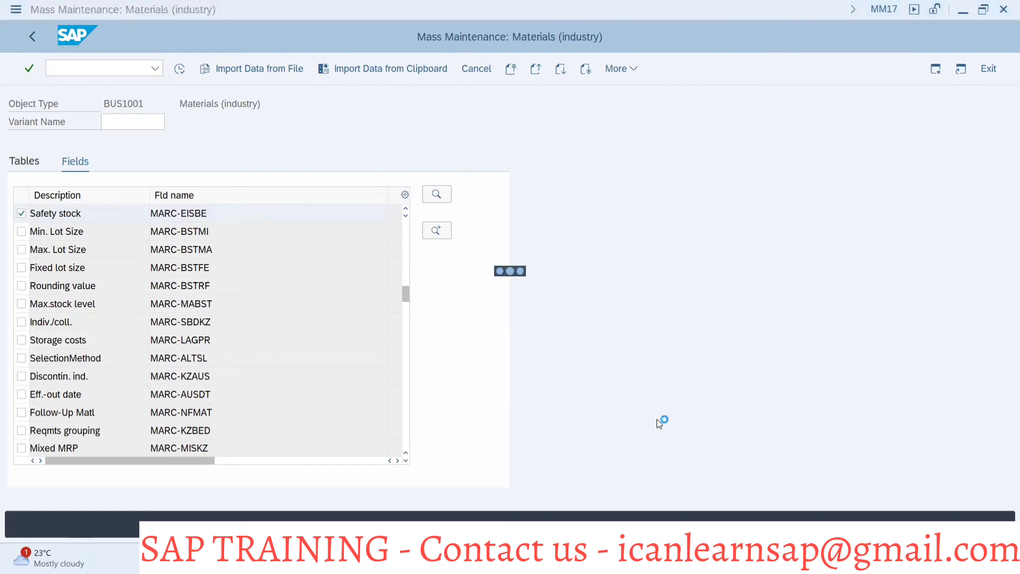
{"action": "key", "text": "alt+Tab"}
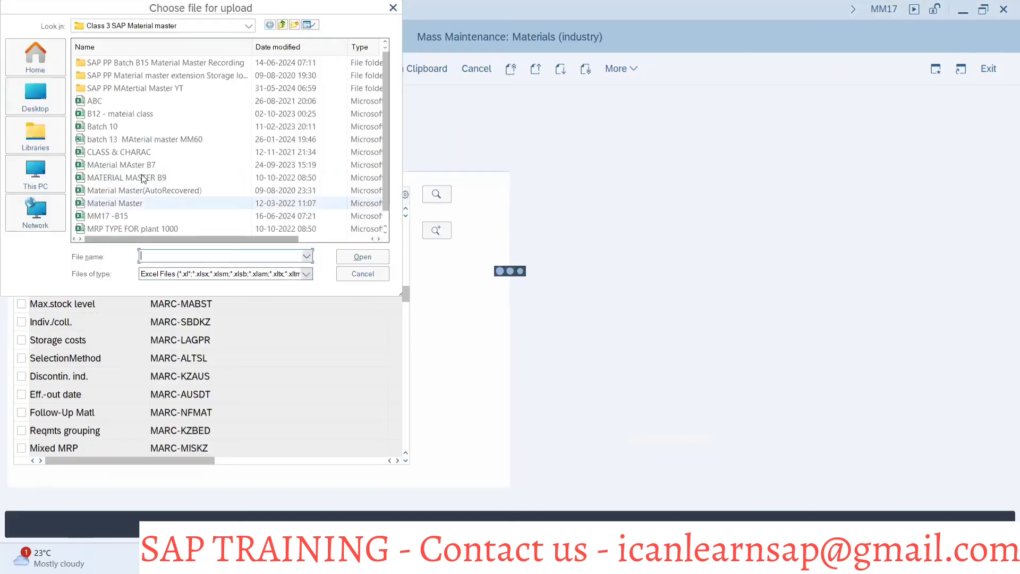
{"action": "left_click", "coordinate": [60, 134]}
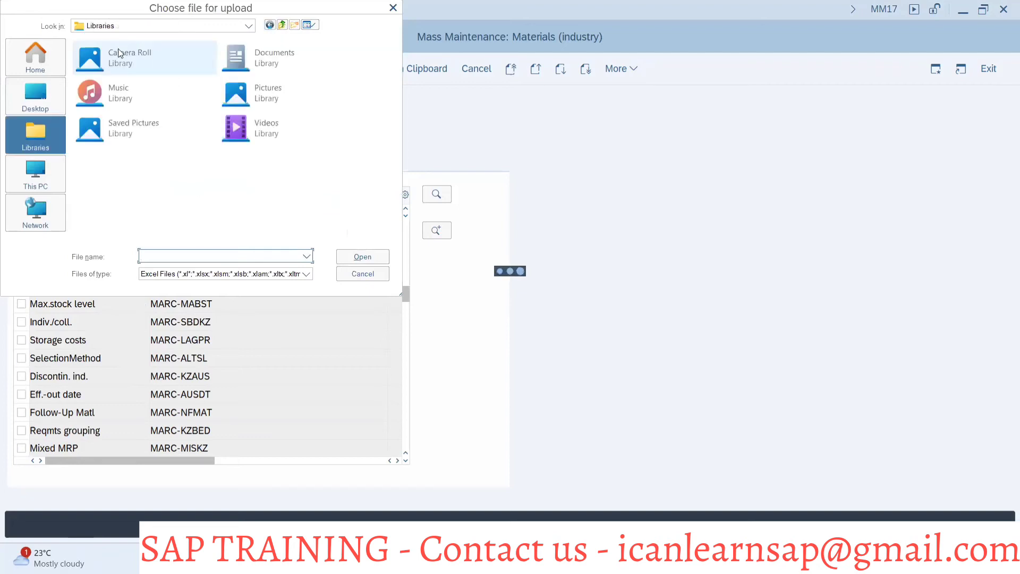
{"action": "left_click", "coordinate": [42, 175]}
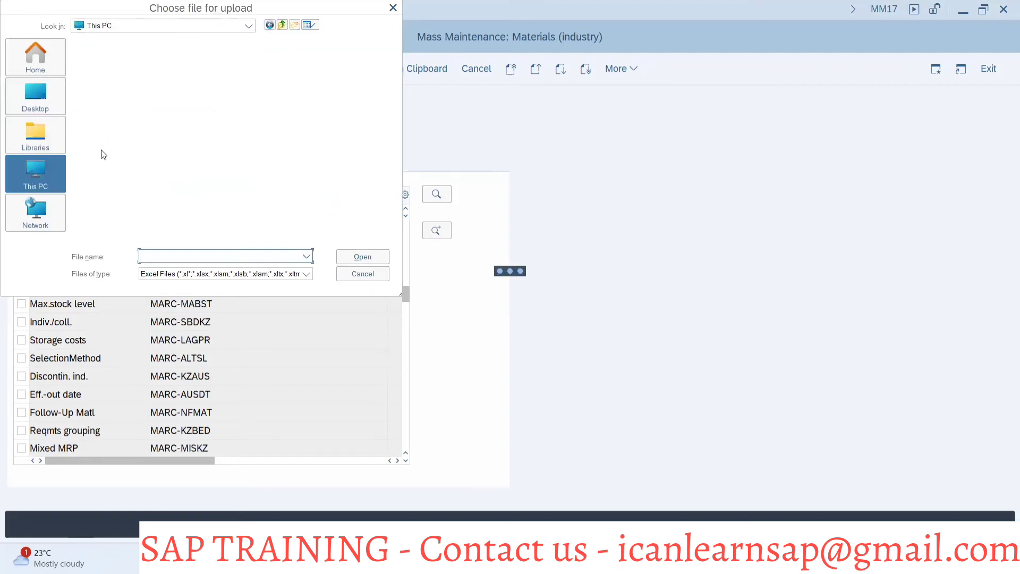
{"action": "double_click", "coordinate": [141, 103]}
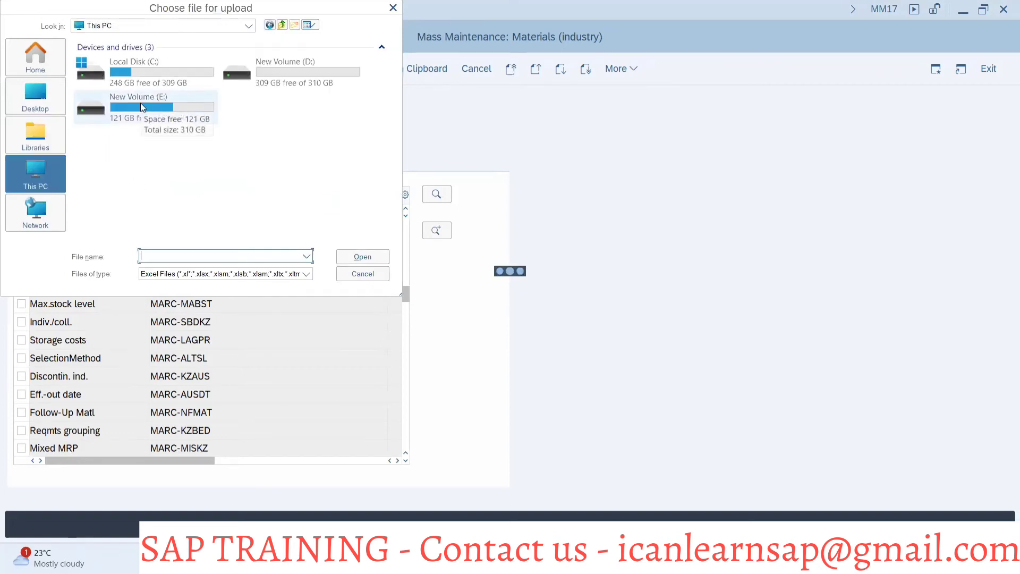
{"action": "double_click", "coordinate": [120, 87]}
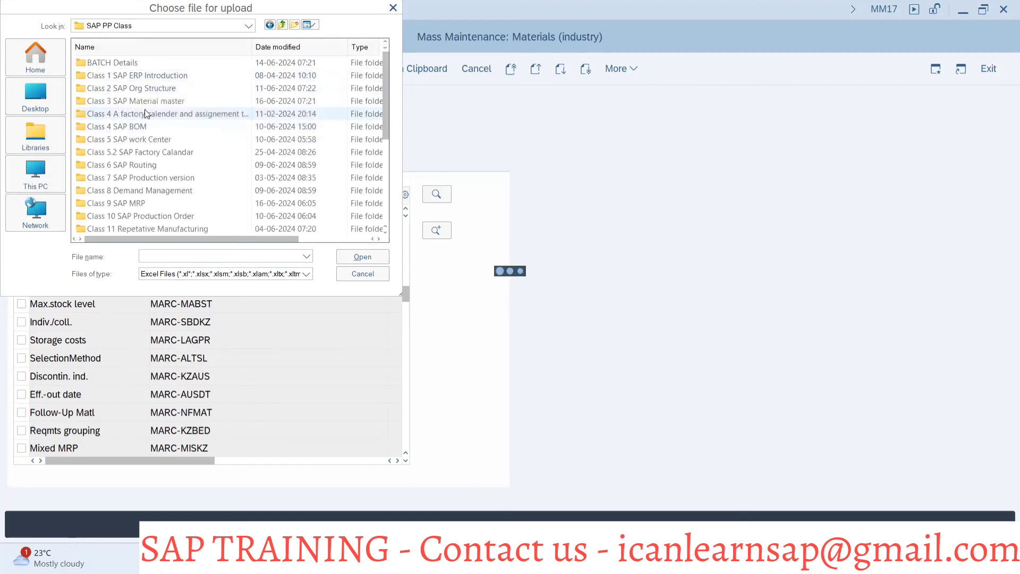
{"action": "left_click", "coordinate": [146, 105]}
{"action": "double_click", "coordinate": [146, 105]}
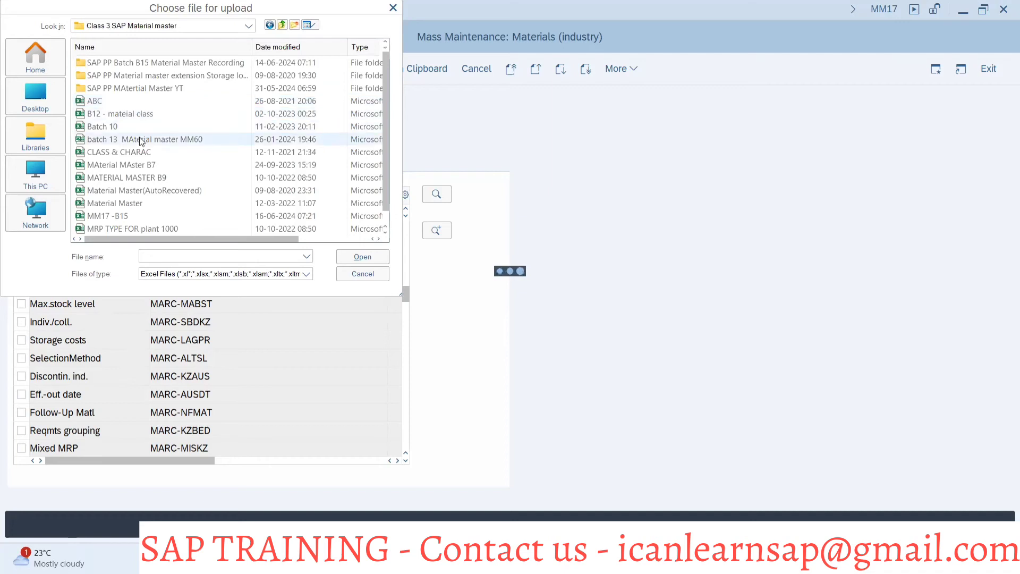
{"action": "left_click", "coordinate": [114, 215]}
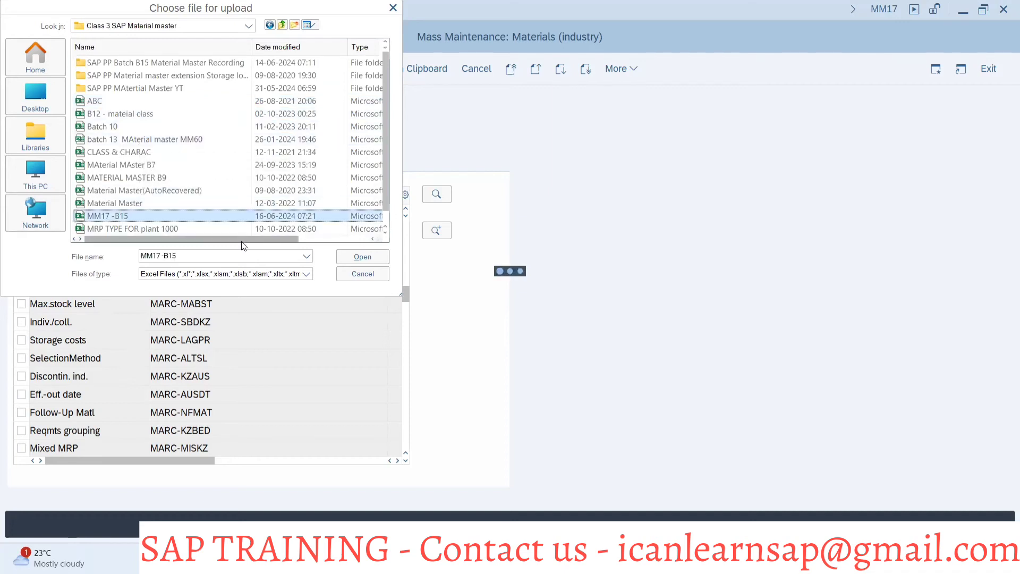
{"action": "left_click", "coordinate": [348, 258]}
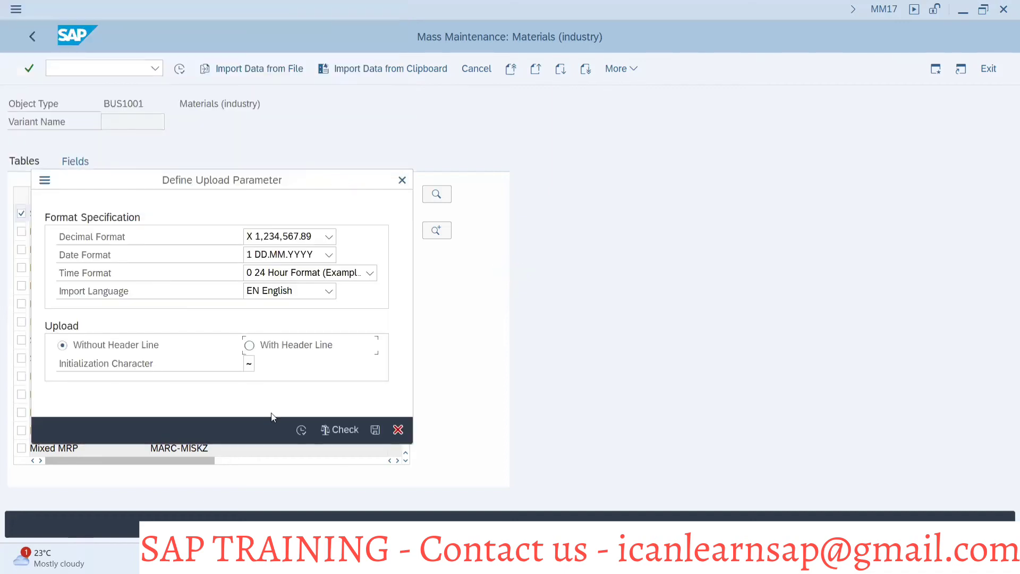
Try to upload MM17 -B15 without a header line, allowing SAP GUI access to the file and remembering the decision
{"action": "left_click", "coordinate": [301, 430]}
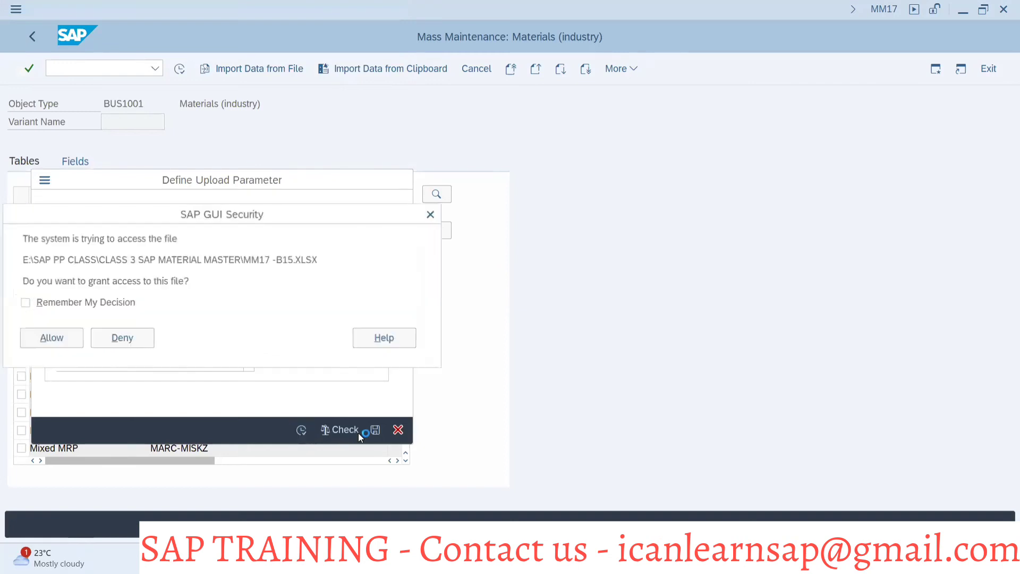
{"action": "left_click", "coordinate": [25, 303]}
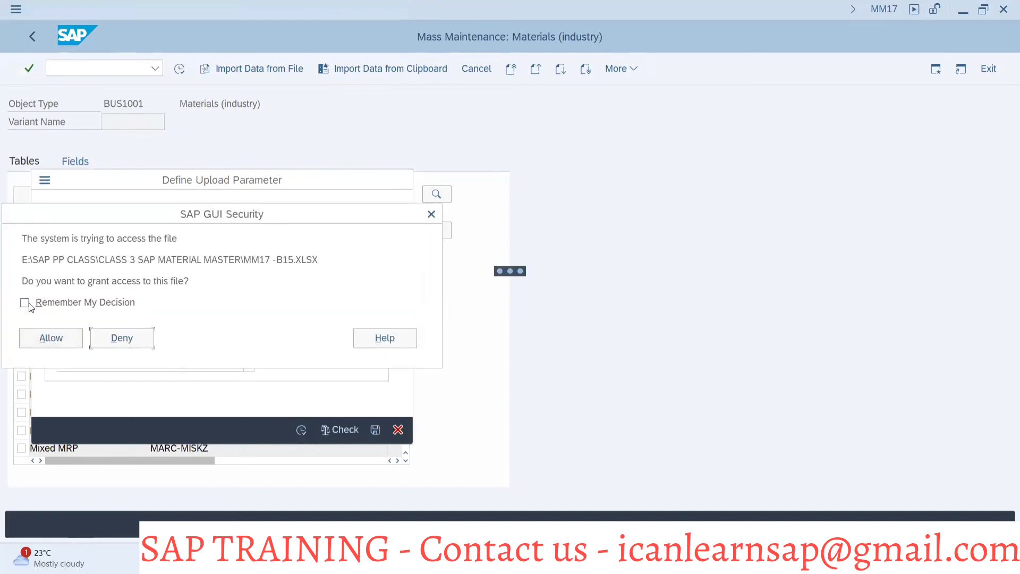
{"action": "left_click", "coordinate": [37, 338]}
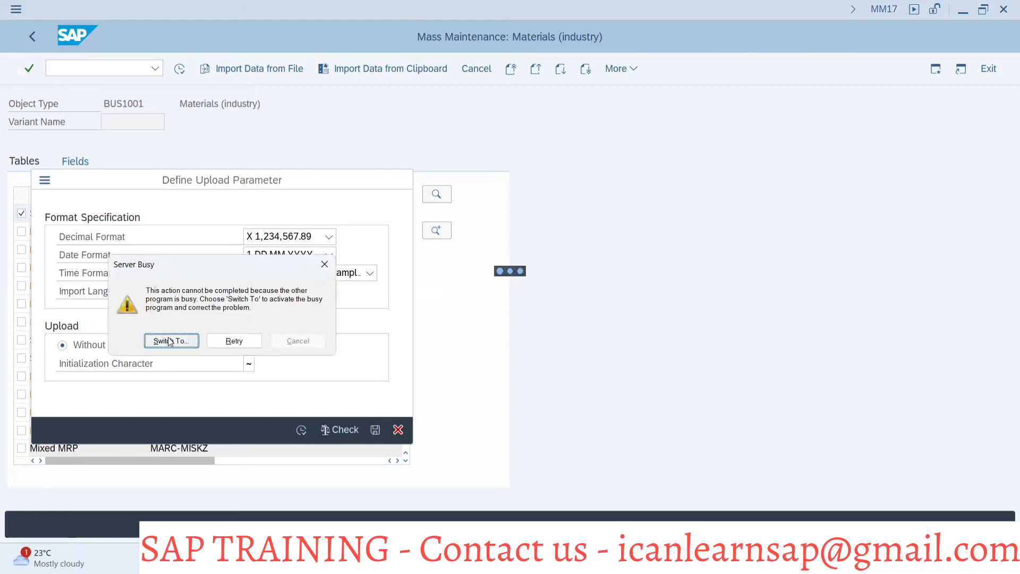
Try to clear the Server Busy notice by switching to the busy program and retrying the upload
{"action": "left_click", "coordinate": [169, 340]}
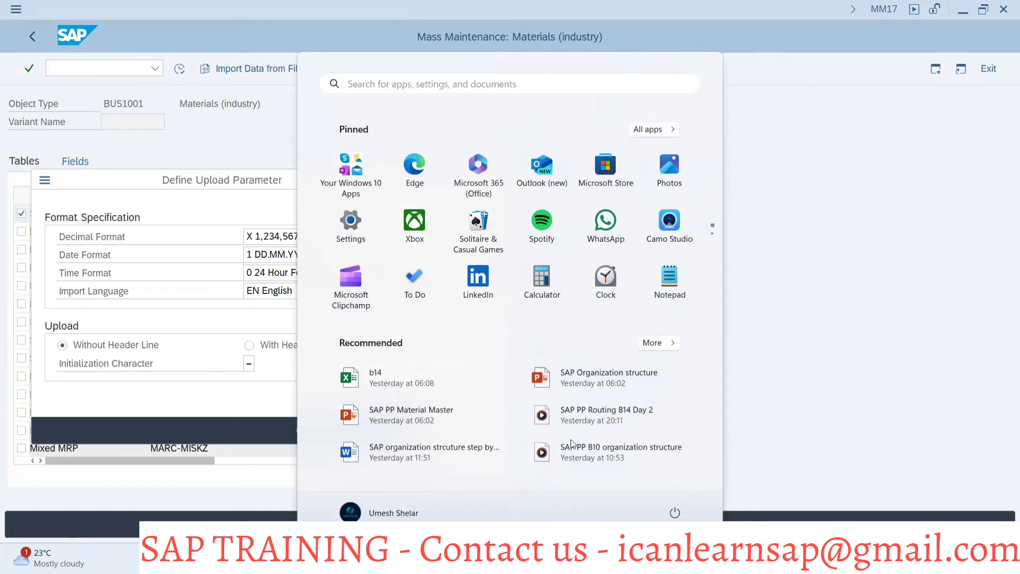
{"action": "key", "text": "Tab"}
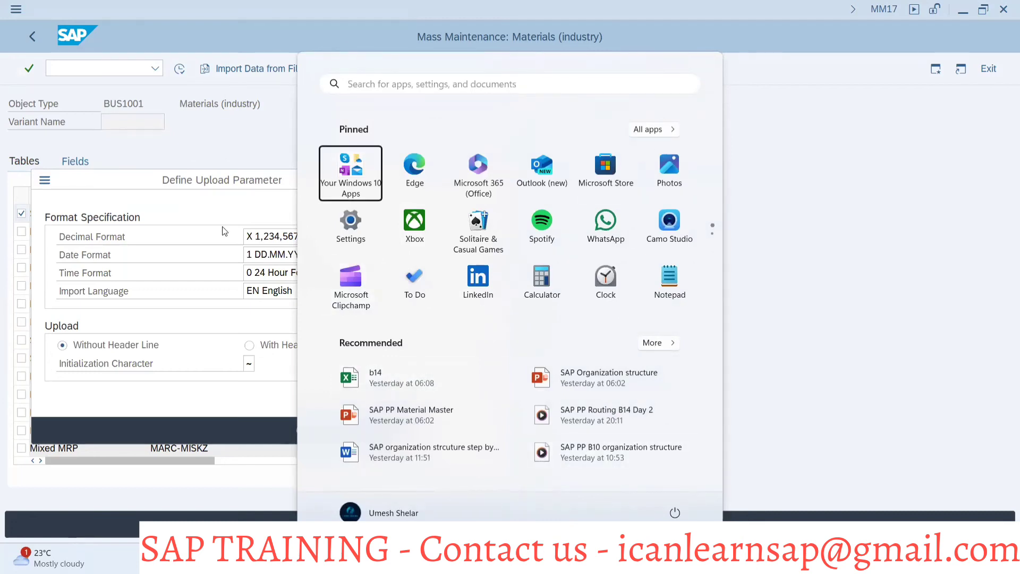
{"action": "left_click", "coordinate": [781, 108]}
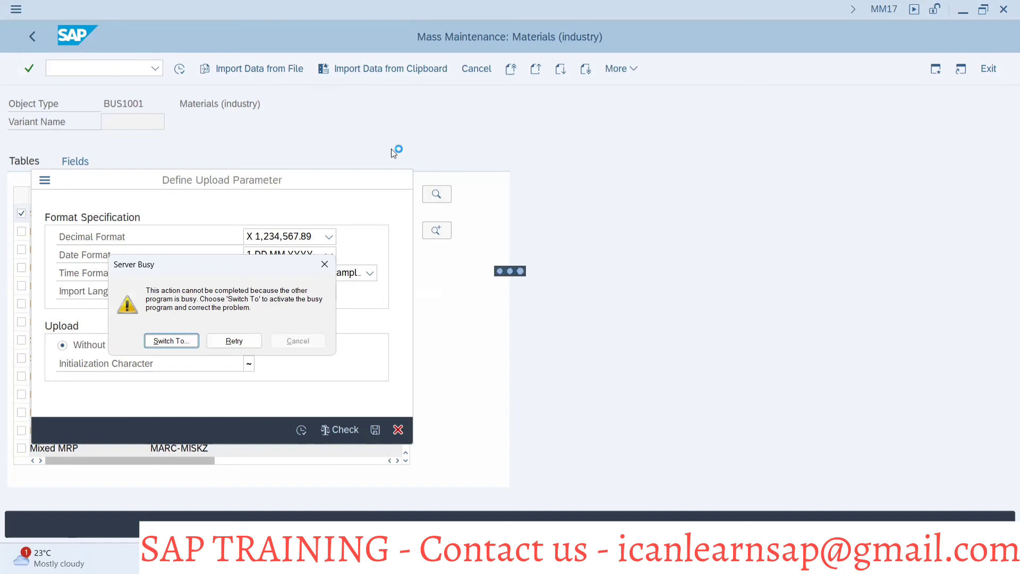
{"action": "left_click", "coordinate": [237, 340]}
{"action": "left_click", "coordinate": [235, 342]}
{"action": "left_click", "coordinate": [211, 343]}
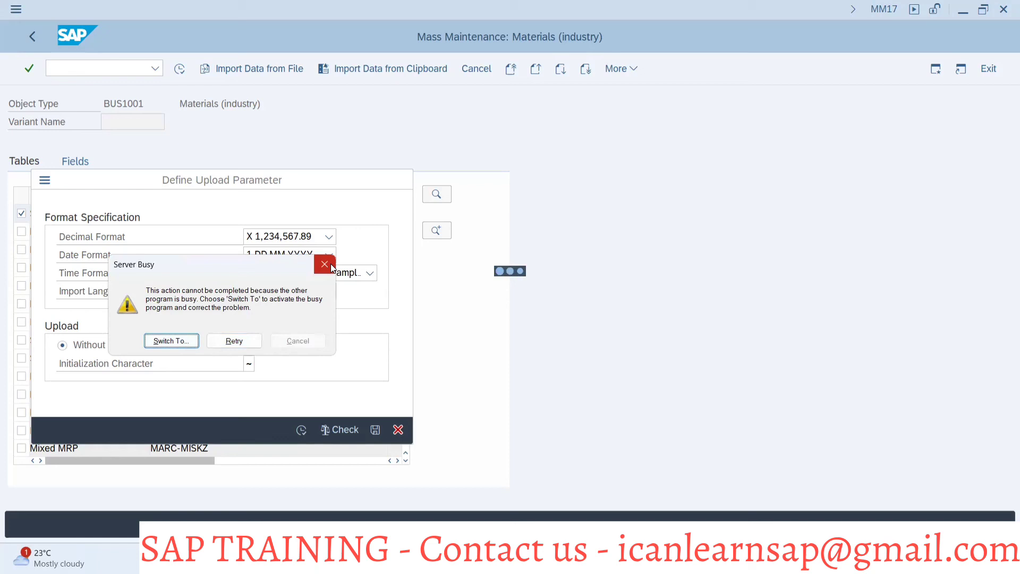
{"action": "left_click", "coordinate": [252, 346]}
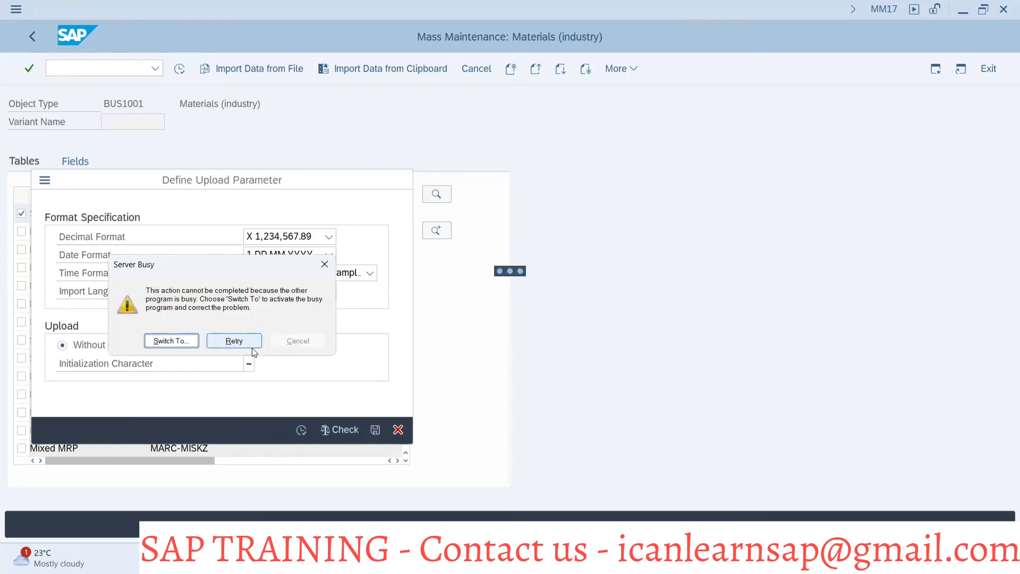
{"action": "left_click", "coordinate": [226, 346]}
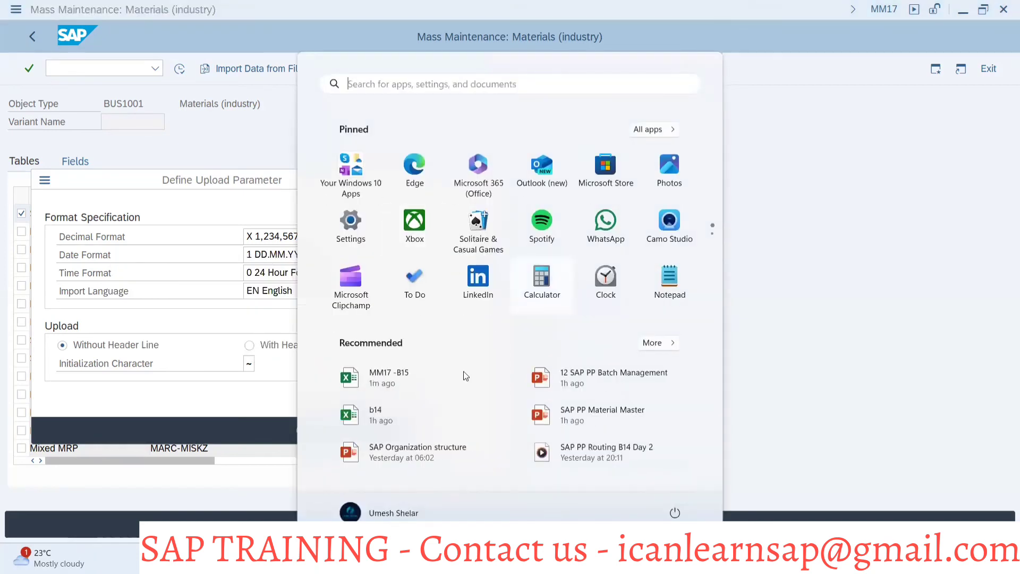
Reopen the recent workbook MM17 -B15 in Excel and clear its pending warnings, agreeing to open the file with the mismatched format
{"action": "left_click", "coordinate": [402, 381]}
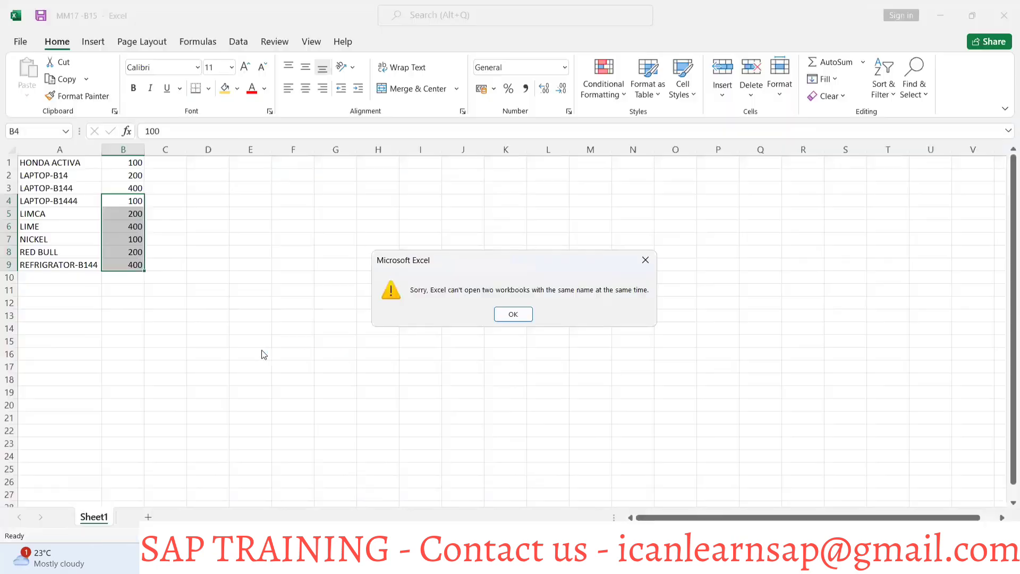
{"action": "left_click", "coordinate": [500, 316]}
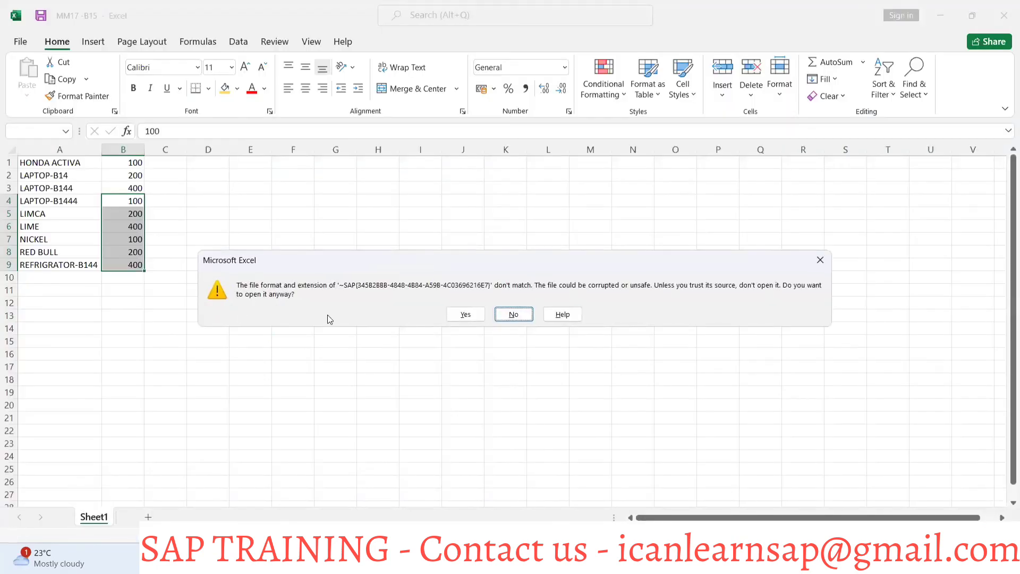
{"action": "left_click", "coordinate": [474, 317]}
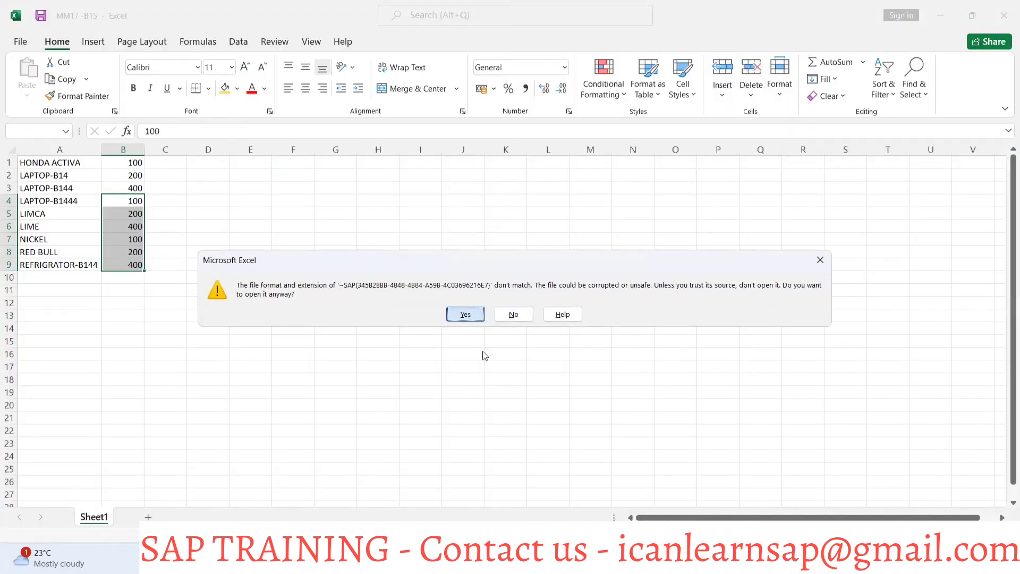
{"action": "left_click", "coordinate": [514, 316]}
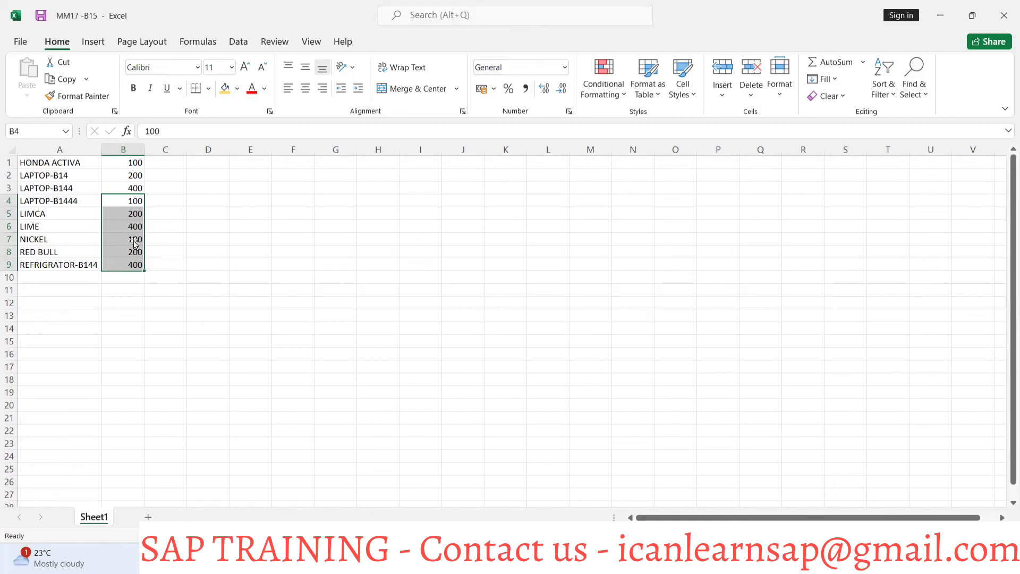
Insert a blank row above HONDA ACTIVA and enter the heading Materail in cell A1
{"action": "left_click", "coordinate": [9, 162]}
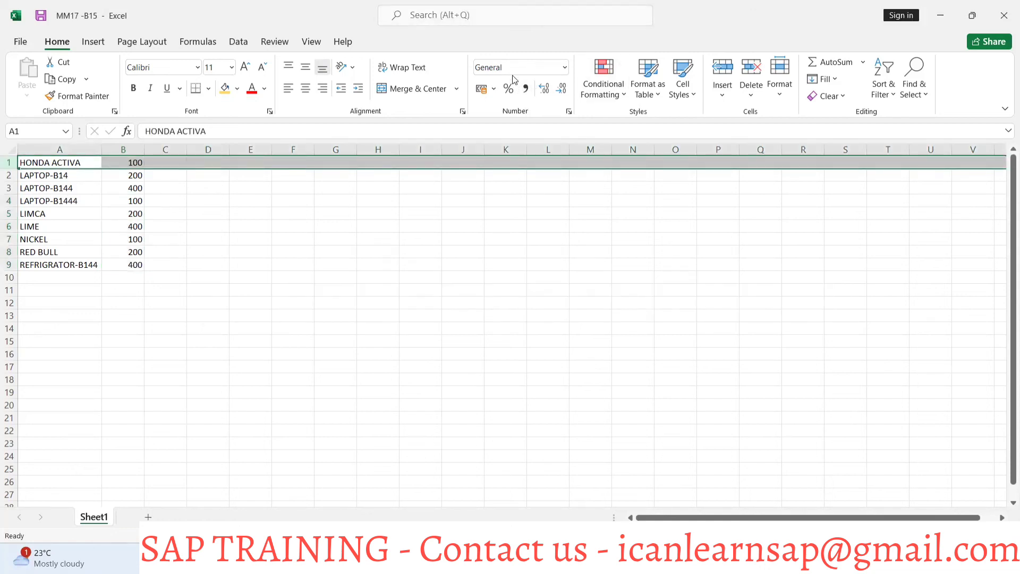
{"action": "left_click", "coordinate": [722, 72]}
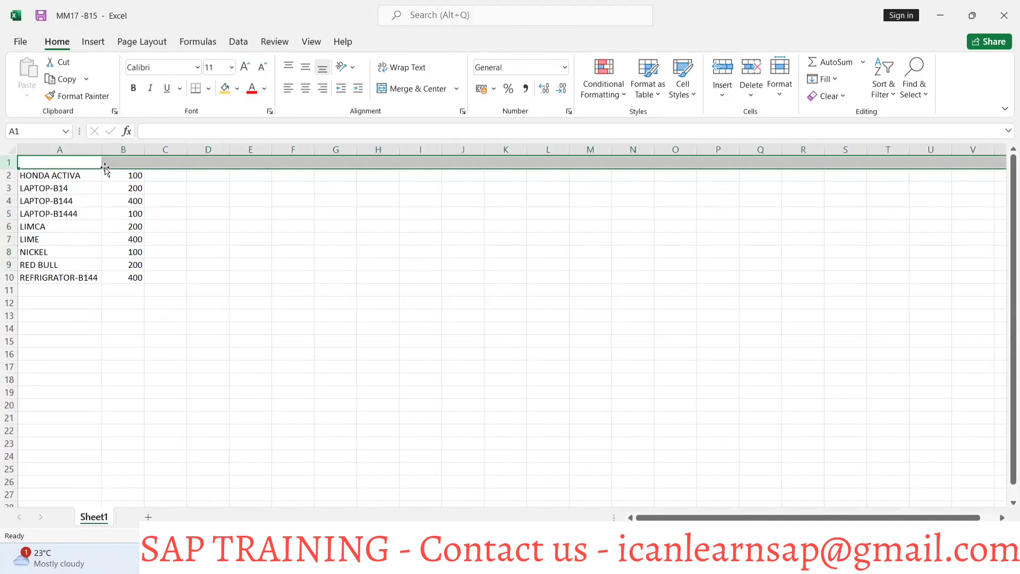
{"action": "left_click", "coordinate": [87, 159]}
{"action": "type", "text": "MAter"}
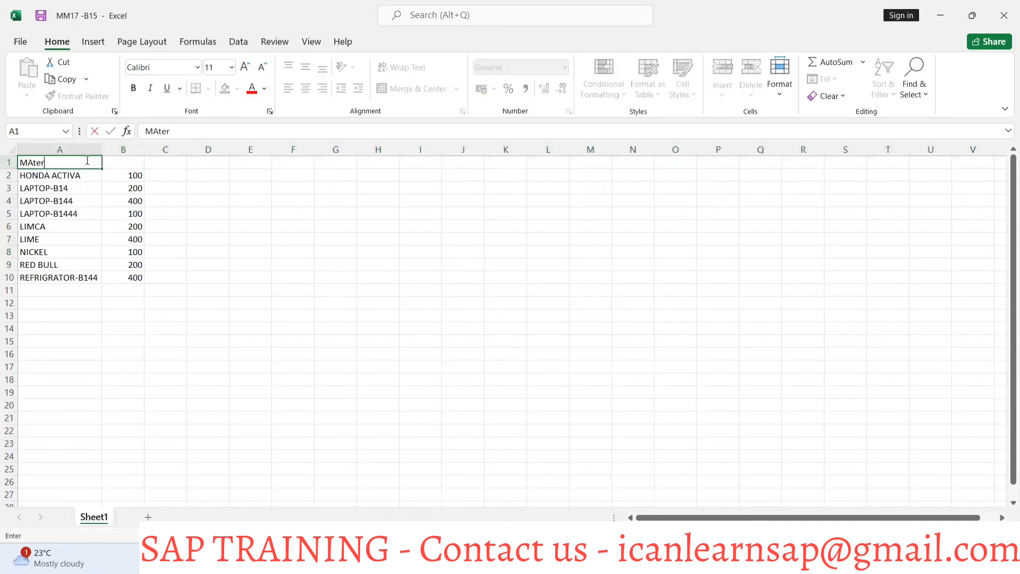
{"action": "type", "text": "ail"}
Copy the safety stock field name MARC-EISBE from the SAP field list into cell B1 of the Excel sheet as heading
{"action": "left_click", "coordinate": [142, 162]}
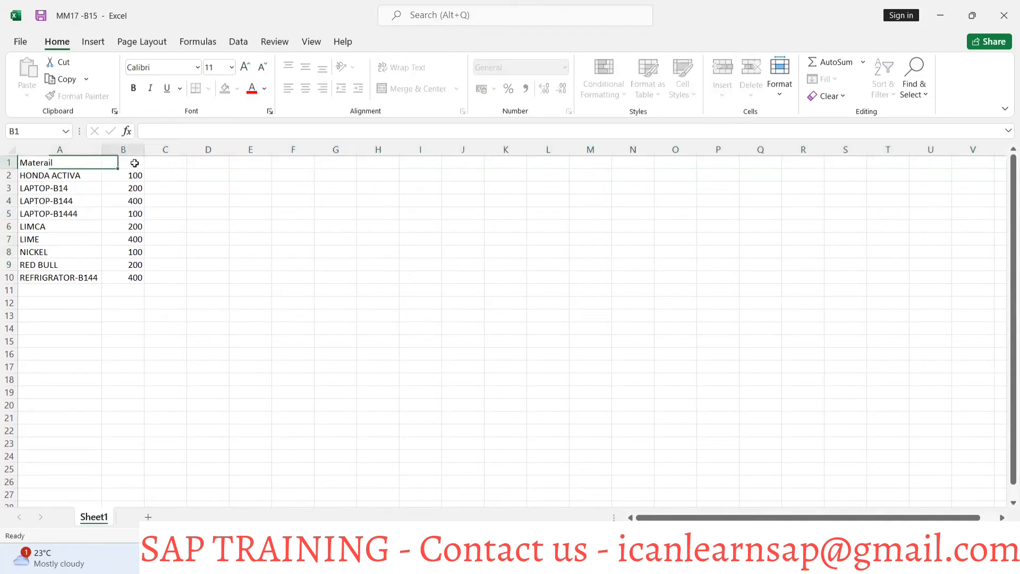
{"action": "key", "text": "alt+Tab"}
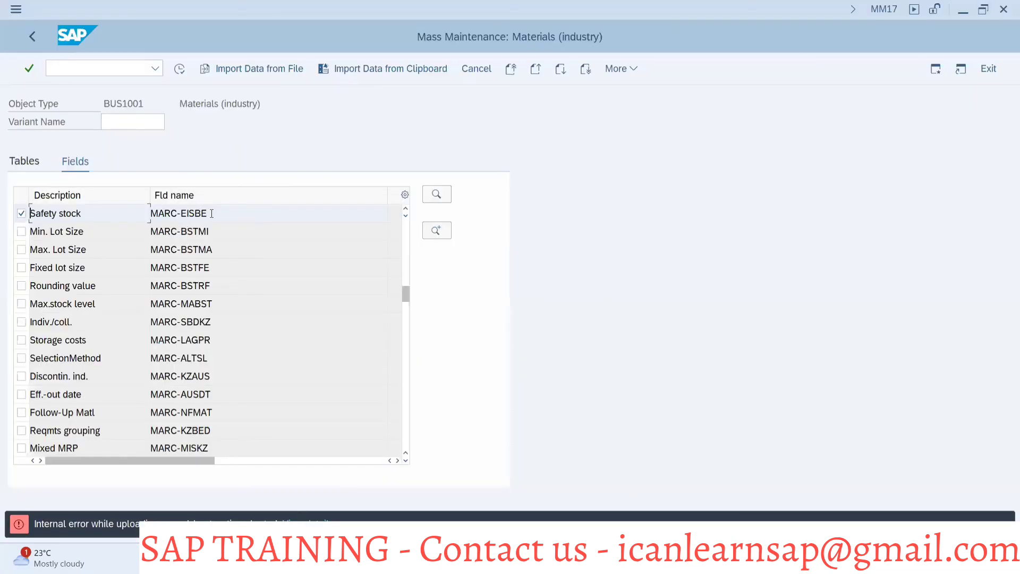
{"action": "left_click_drag", "start_coordinate": [212, 213], "coordinate": [152, 213]}
{"action": "key", "text": "ctrl+c"}
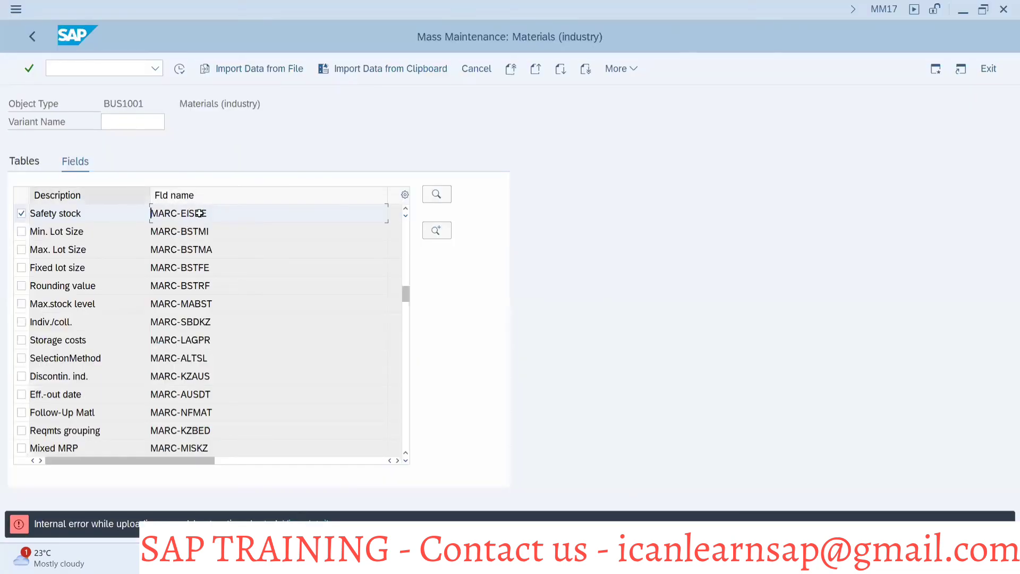
{"action": "key", "text": "alt+Tab"}
{"action": "key", "text": "ctrl+v"}
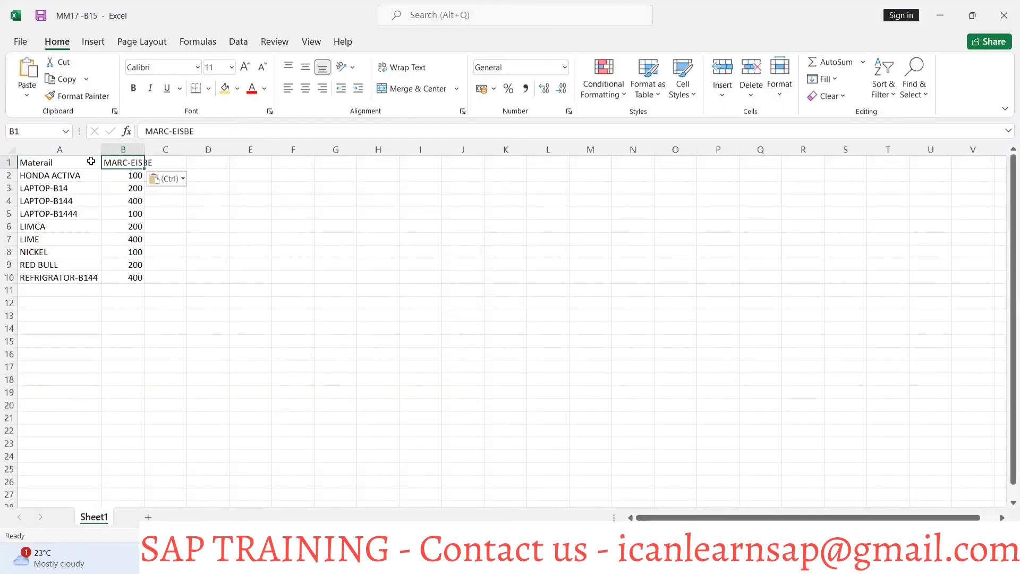
Correct the heading in cell A1 to Material and save the workbook
{"action": "left_click", "coordinate": [91, 161]}
{"action": "double_click", "coordinate": [75, 159]}
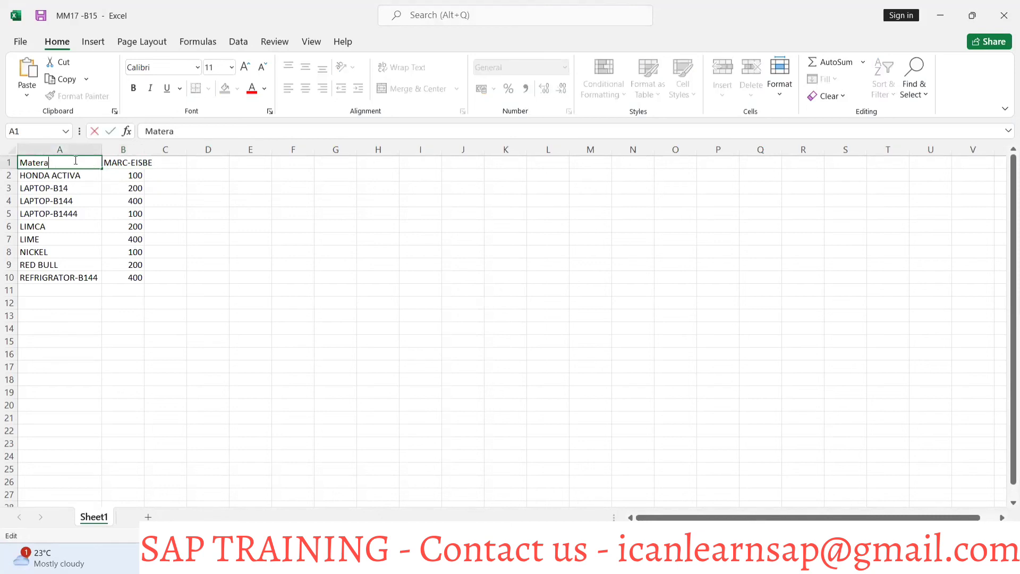
{"action": "type", "text": "al"}
{"action": "left_click", "coordinate": [41, 15]}
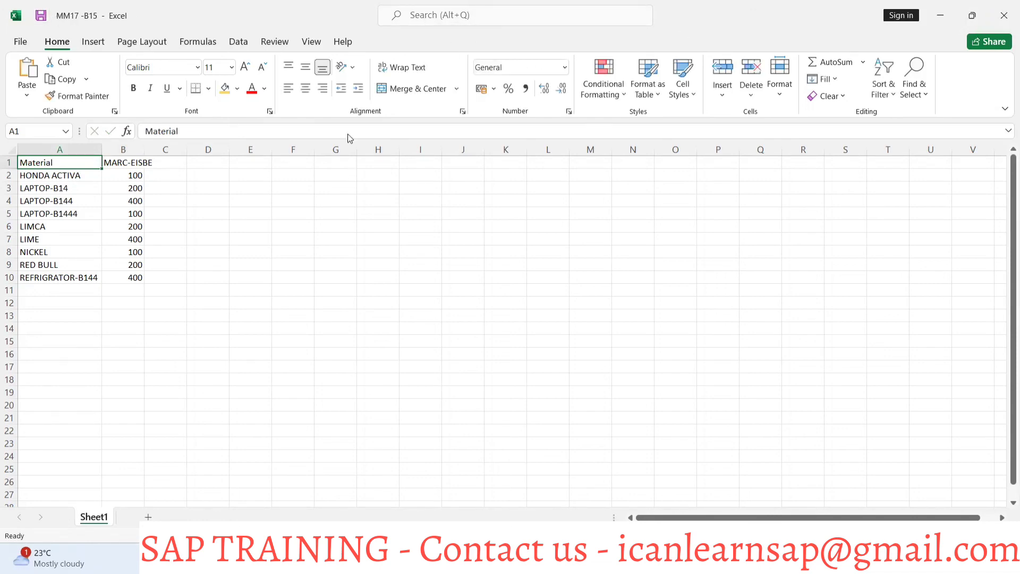
Return to SAP mass maintenance, restart the data import from file and select the workbook MM17 -B15
{"action": "key", "text": "alt+Tab"}
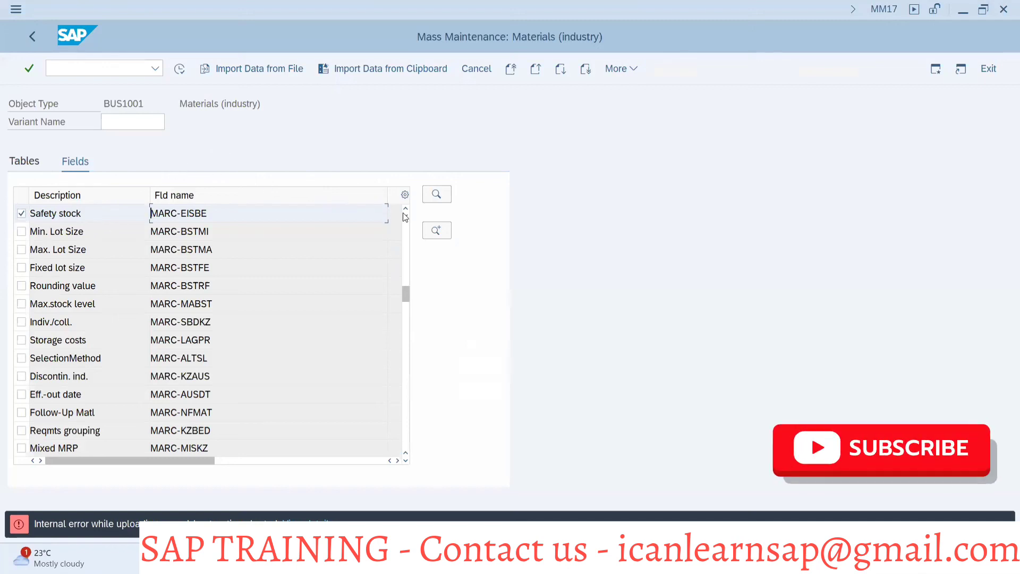
{"action": "left_click", "coordinate": [218, 70]}
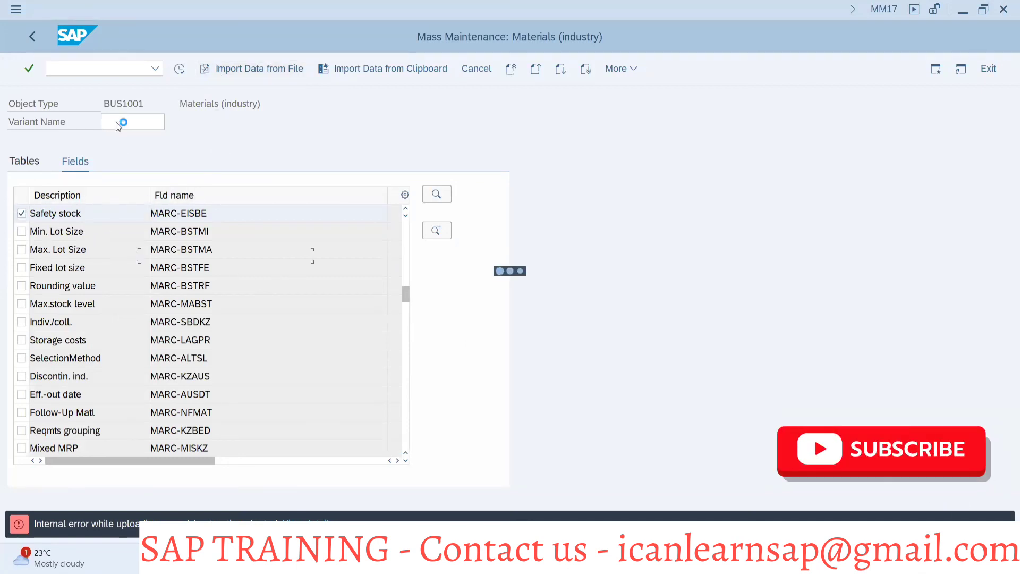
{"action": "key", "text": "alt+Tab"}
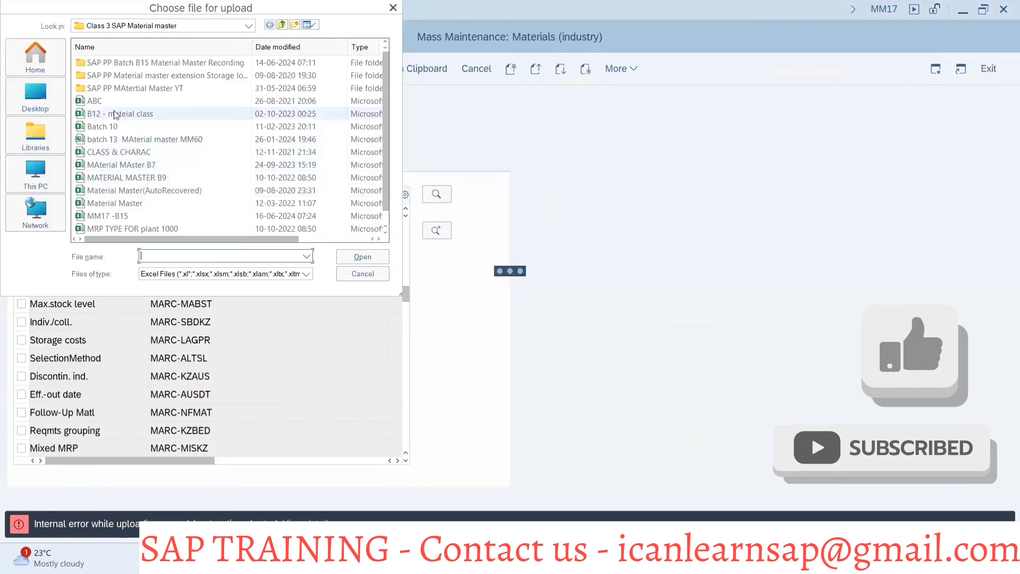
{"action": "left_click", "coordinate": [111, 216]}
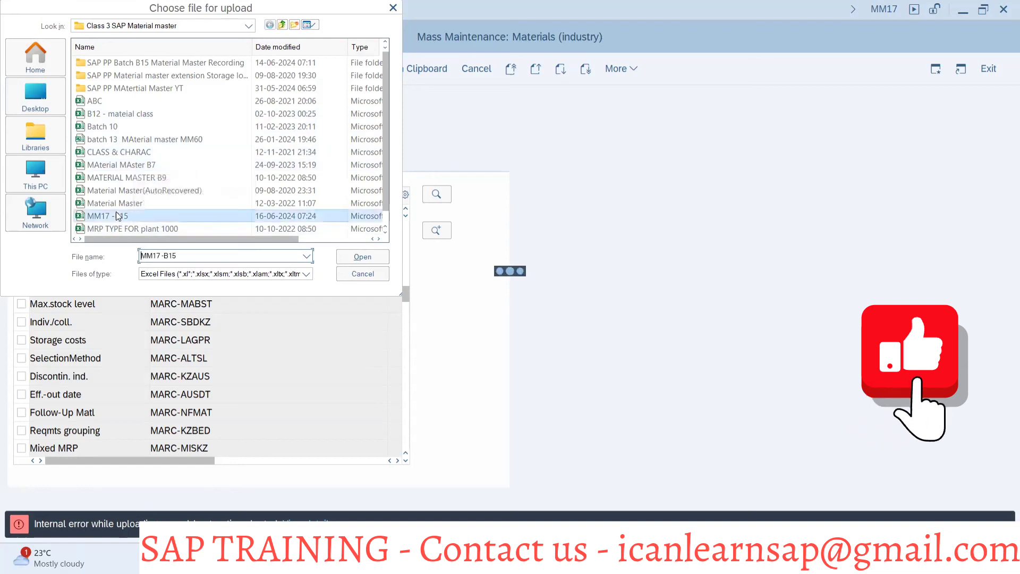